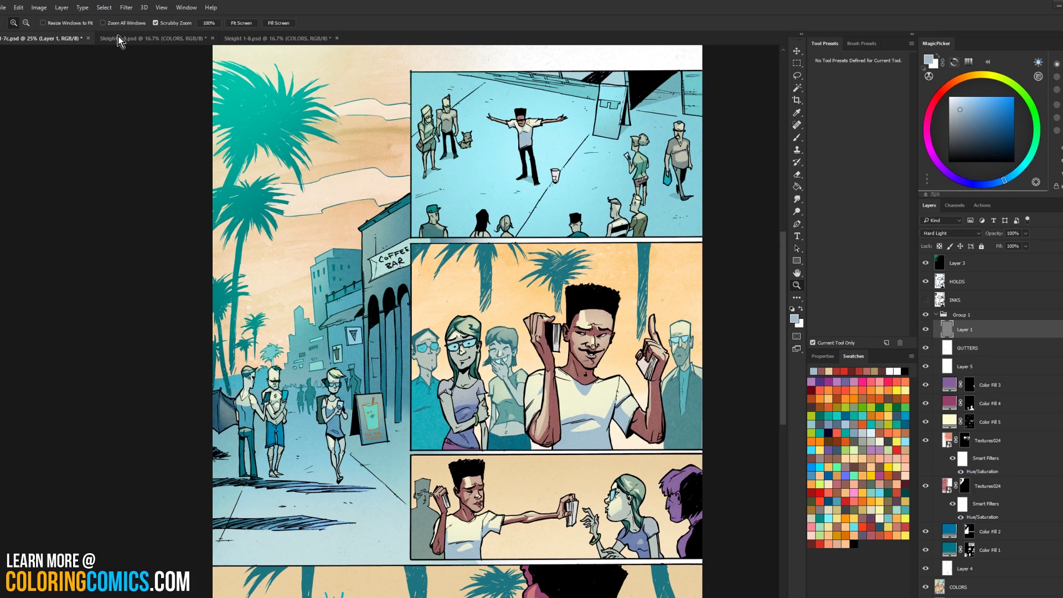
- Place the Sleight 1-8 page side by side with the 1-7c page for comparison
click(246, 38)
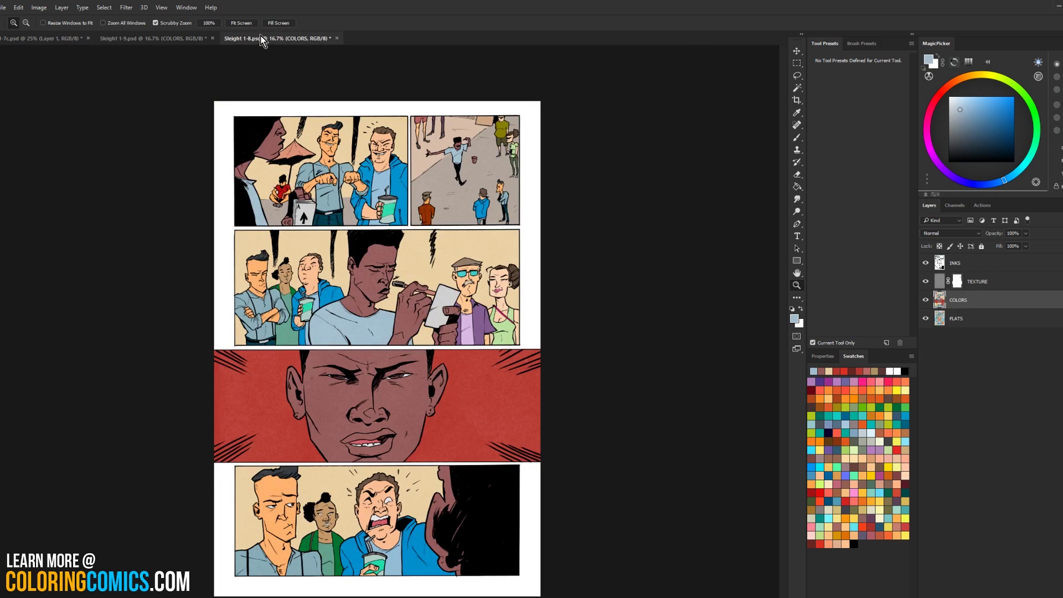
drag(289, 38, 786, 149)
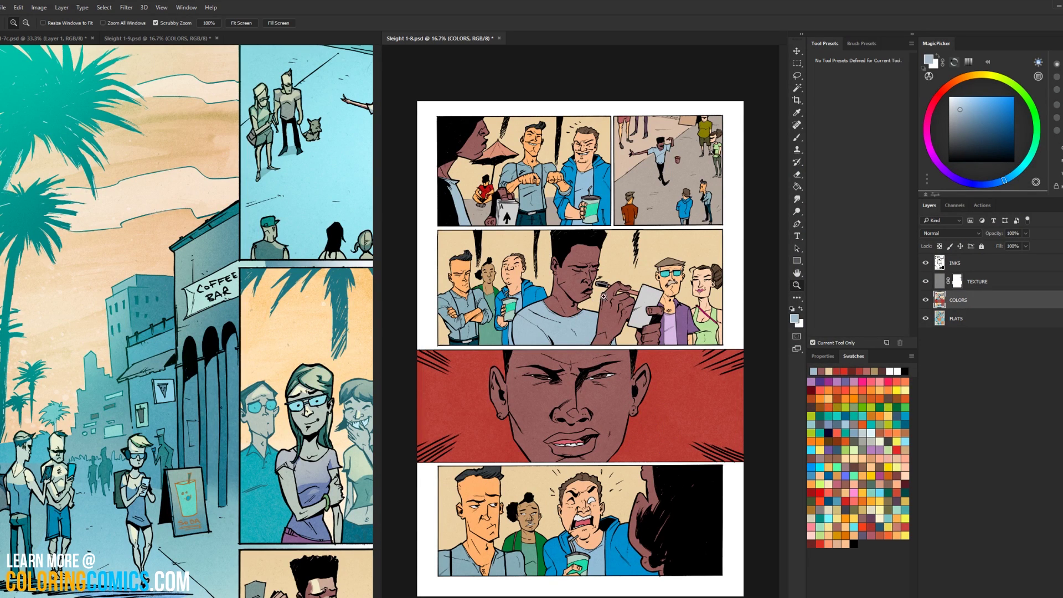
click(639, 291)
click(643, 289)
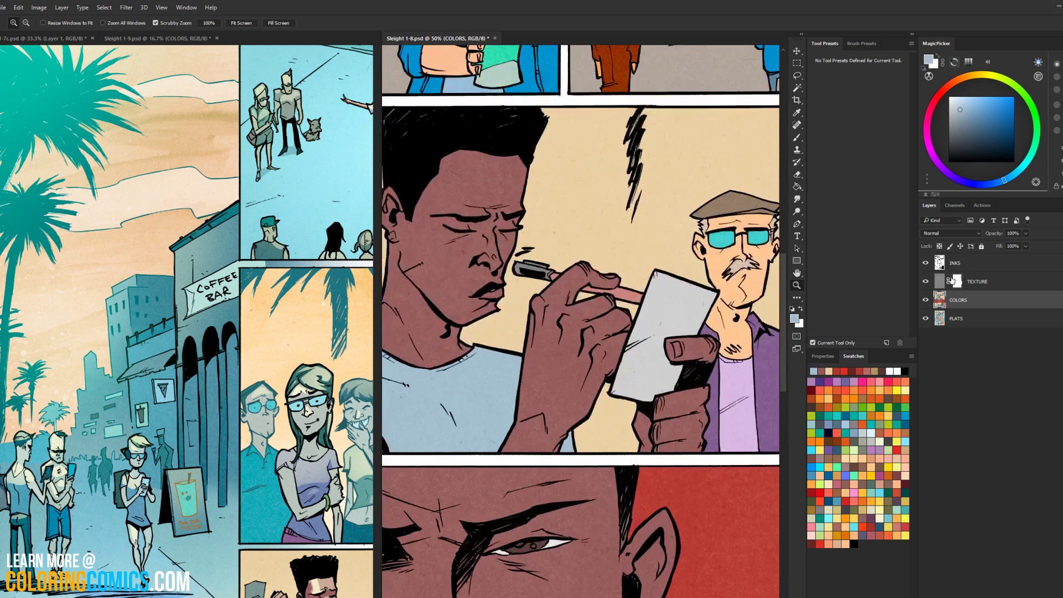
- Recolor the marker's shaft gray in the card-writing panel with the TEXTURE layer hidden, and show that layer again
key(b)
alt+click(541, 268)
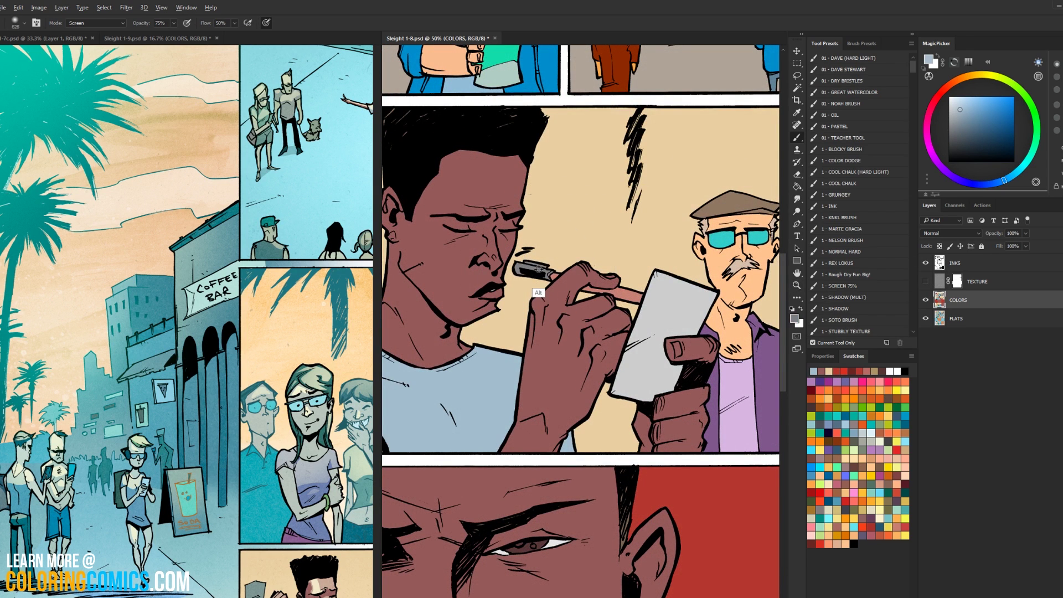
key(l)
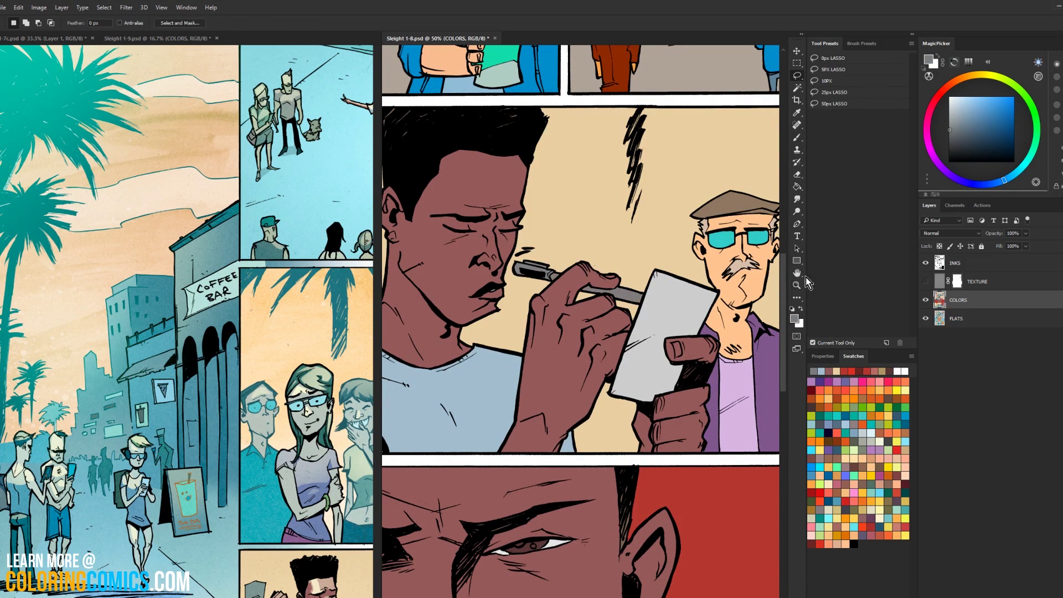
click(796, 285)
key(ctrl+minus)
key(ctrl+minus)
key(ctrl+minus)
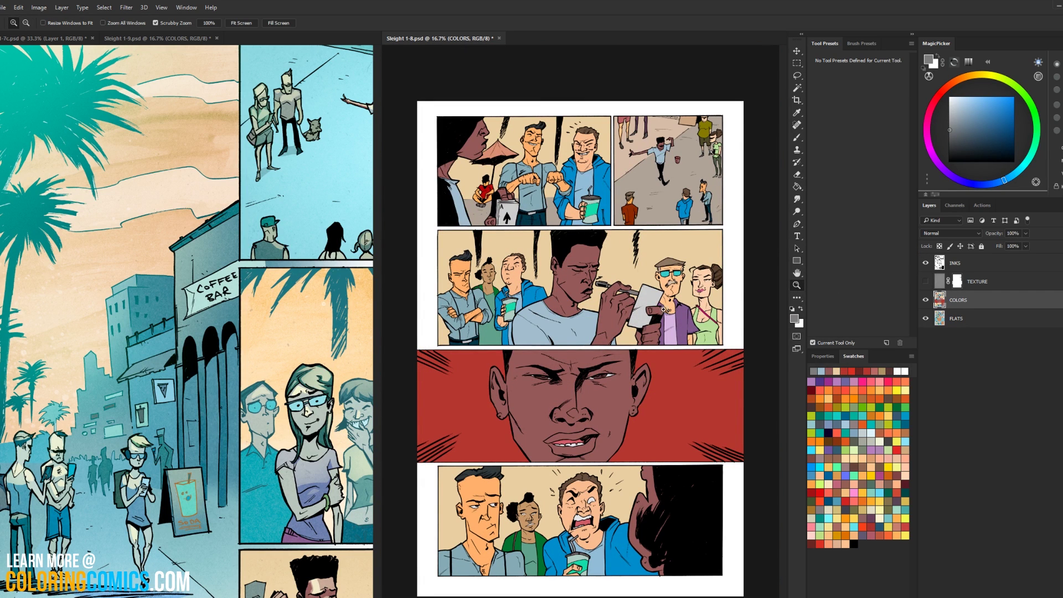
click(925, 281)
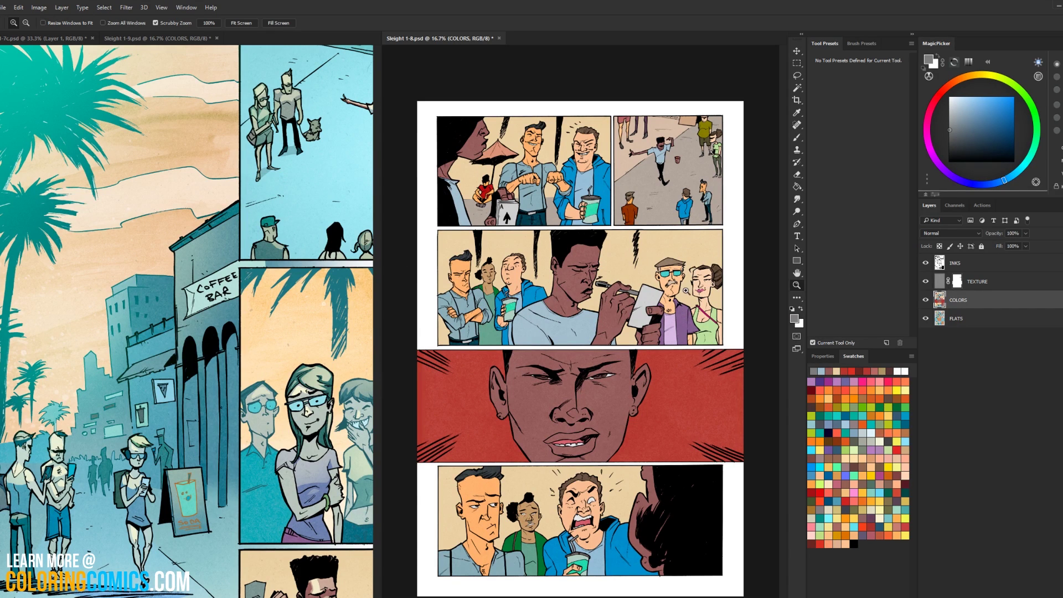
- Lower the saturation on the COLORS layer of Sleight 1-8 with a Hue/Saturation adjustment
key(w)
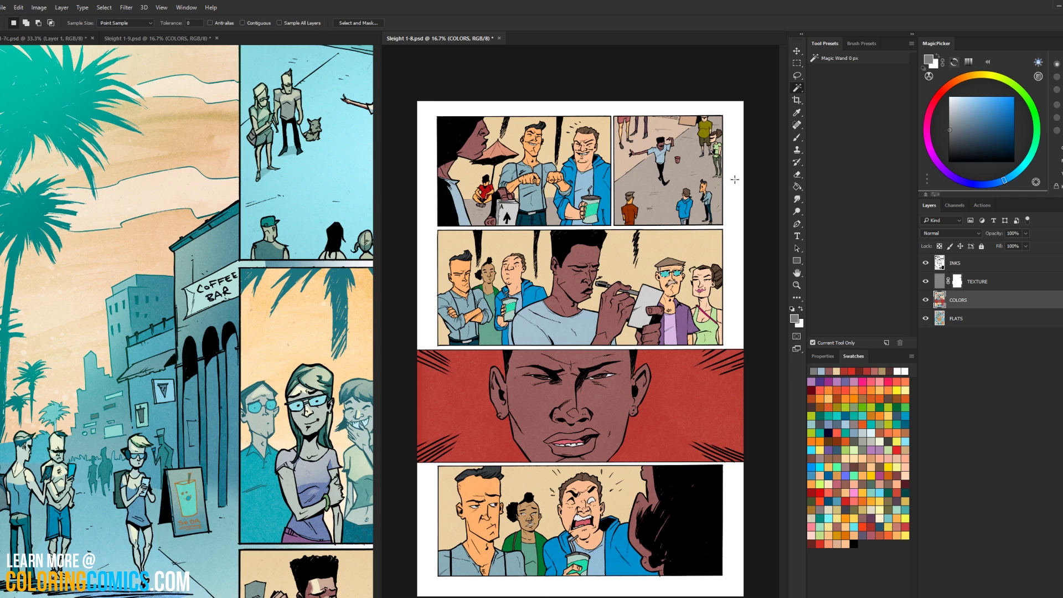
key(ctrl+u)
drag(819, 272, 798, 272)
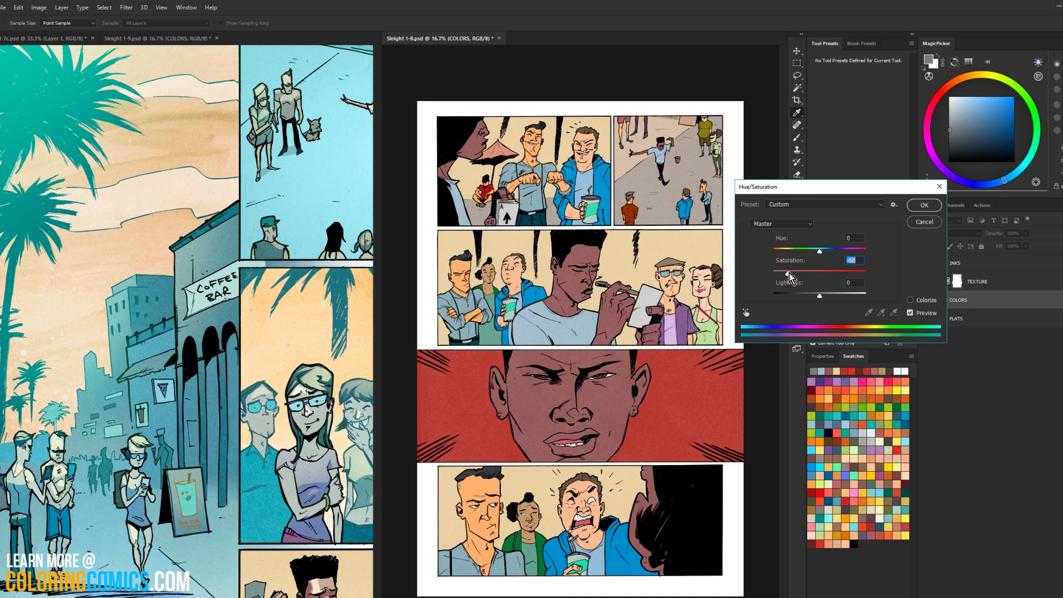
click(923, 206)
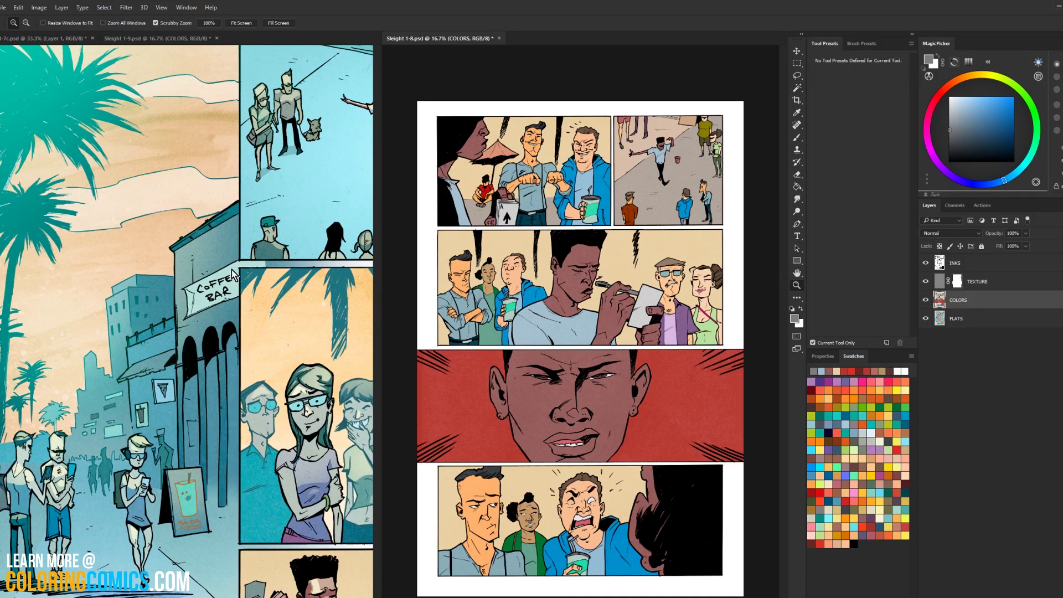
- Merge Sleight 1-8 back into the single row of open documents and switch to the 1-7c page
alt+click(274, 281)
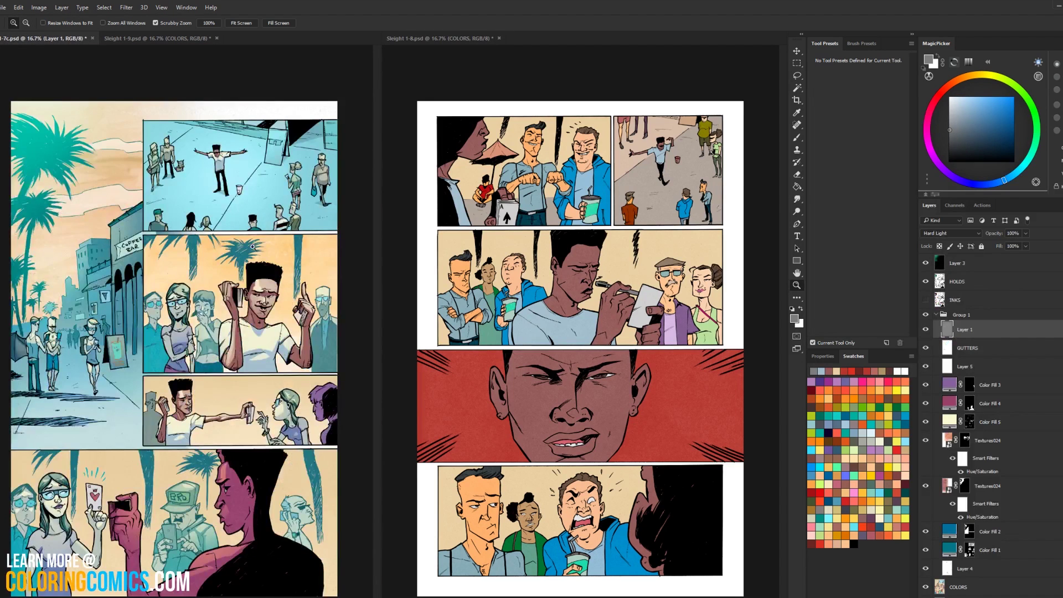
key(l)
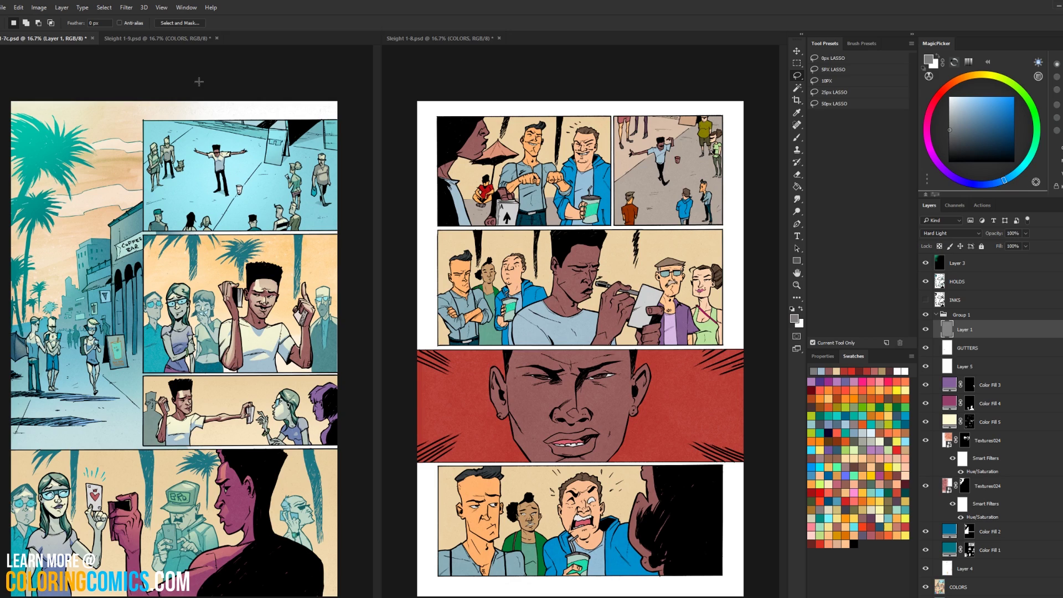
drag(410, 39, 341, 39)
click(65, 38)
- Compare the 1-7c page with Group 1 hidden and shown, focusing on the card-trick panel
key(ctrl+plus)
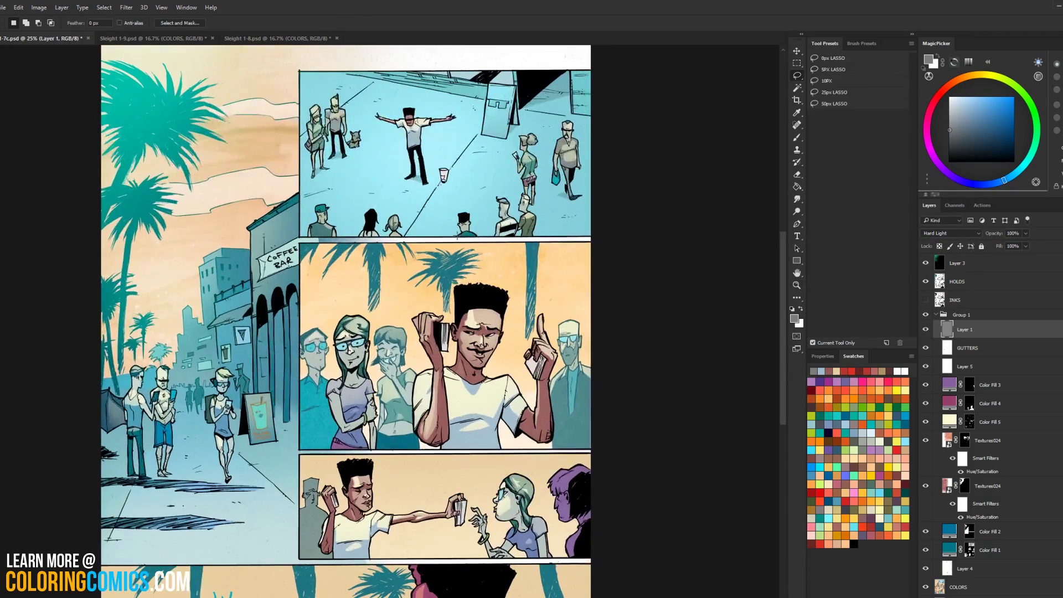
key(ctrl+plus)
key(ctrl+plus)
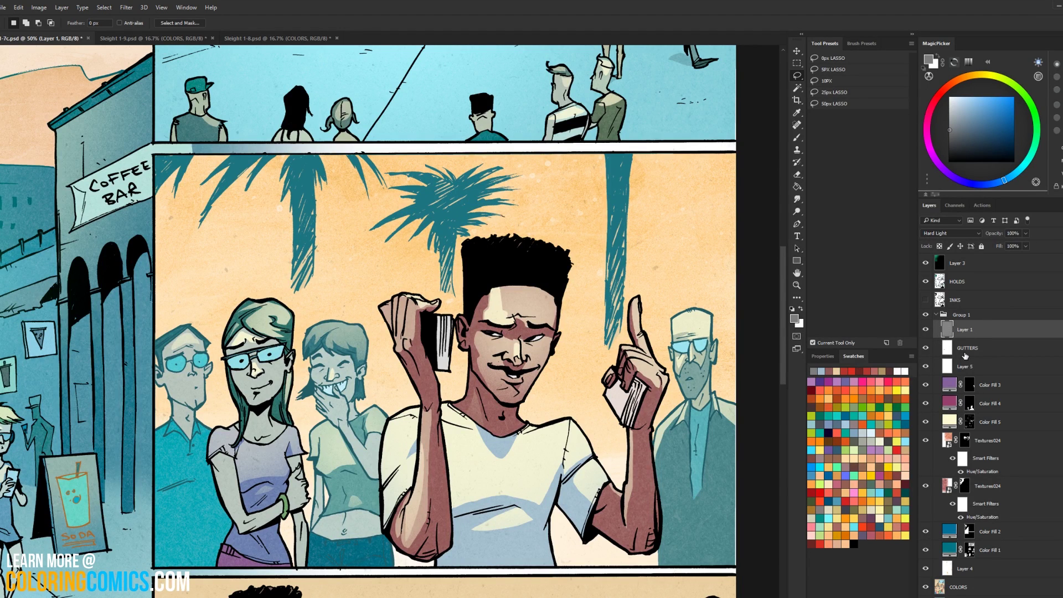
click(926, 315)
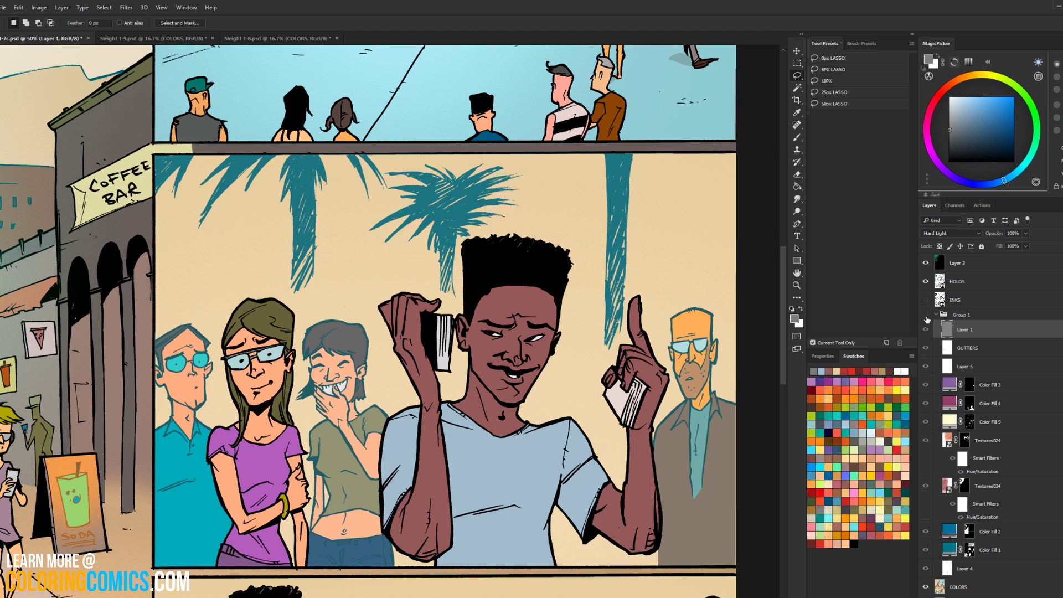
click(925, 315)
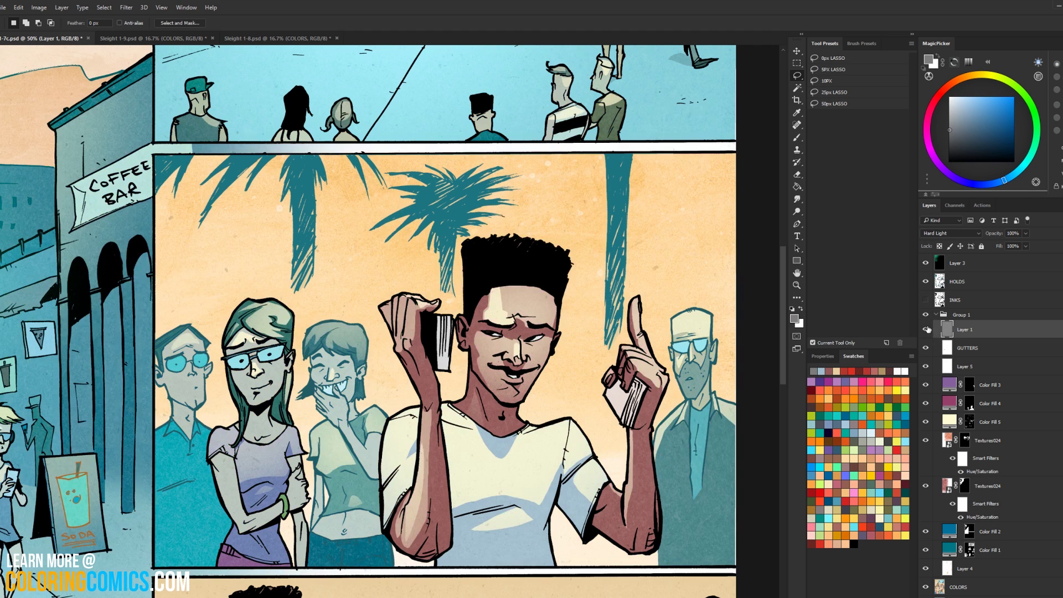
- Hide every layer inside Group 1, from Layer 1 down to Layer 4
drag(927, 330, 921, 565)
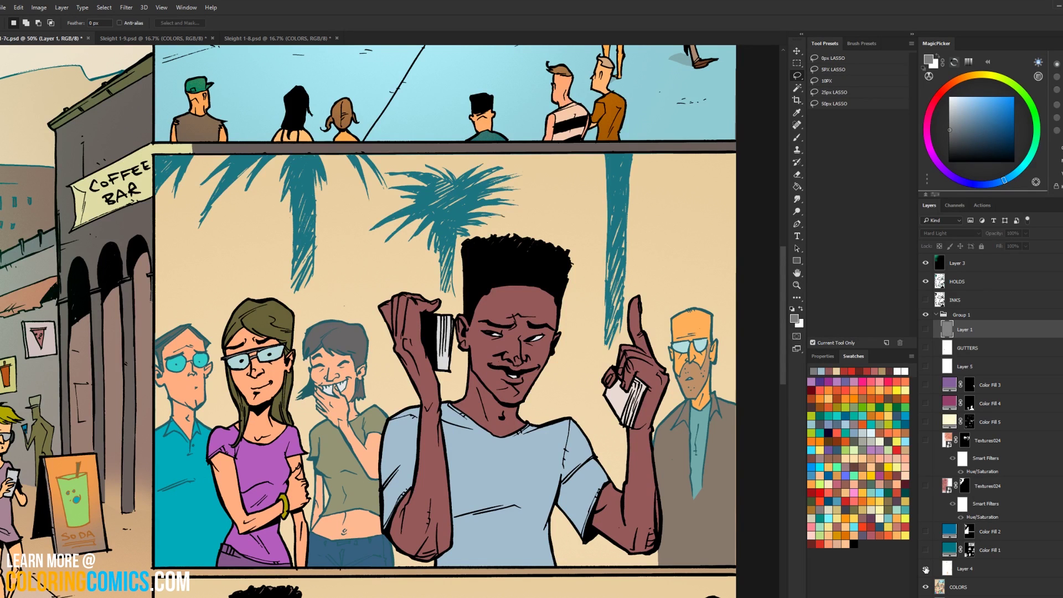
click(927, 569)
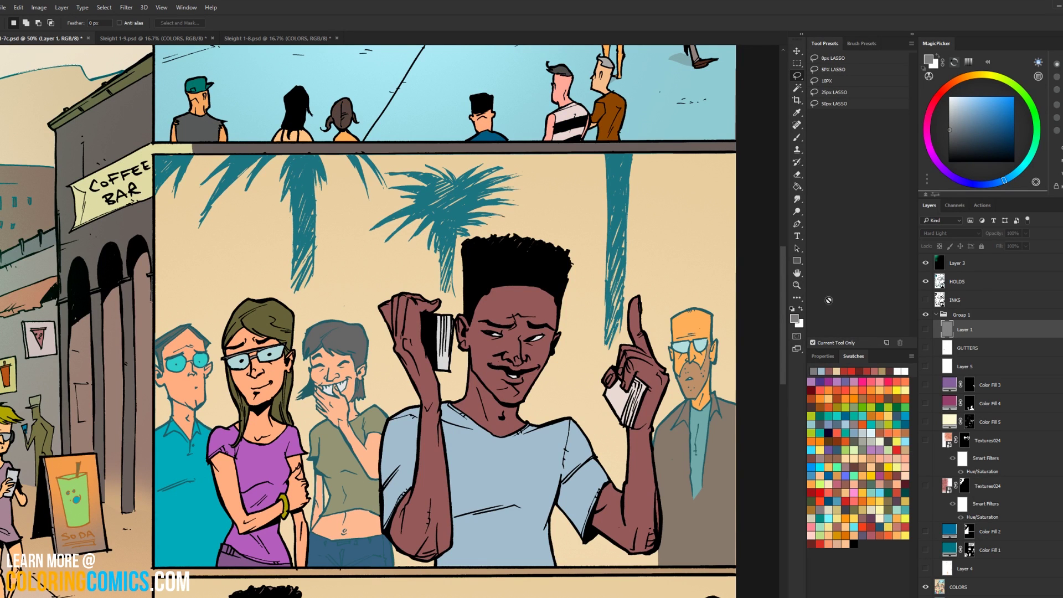
click(798, 285)
alt+click(746, 346)
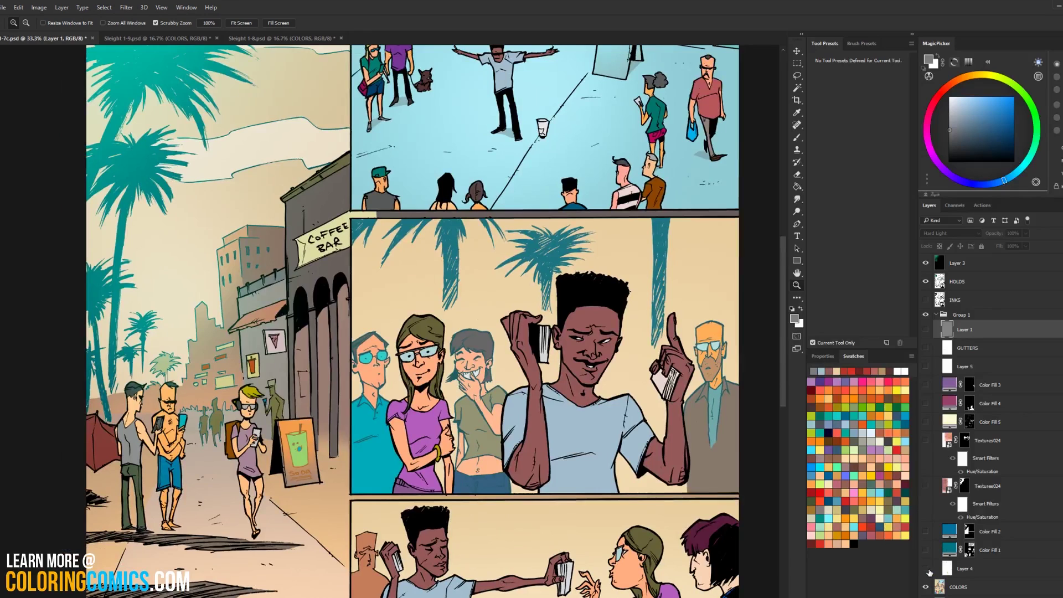
- Toggle Layer 4 repeatedly to compare its effect on the page colors, leaving it shown
click(929, 571)
click(928, 570)
click(927, 569)
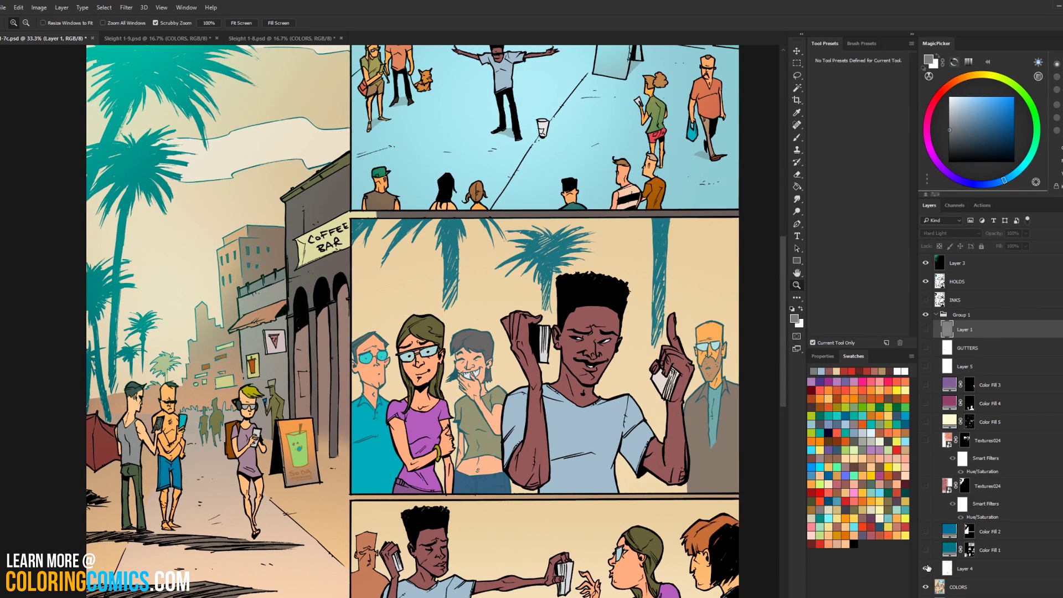
click(929, 568)
click(929, 569)
click(928, 569)
click(929, 570)
- Show the Color Fill 1 layer, select it, and compare the background figures with and without its tint
click(926, 551)
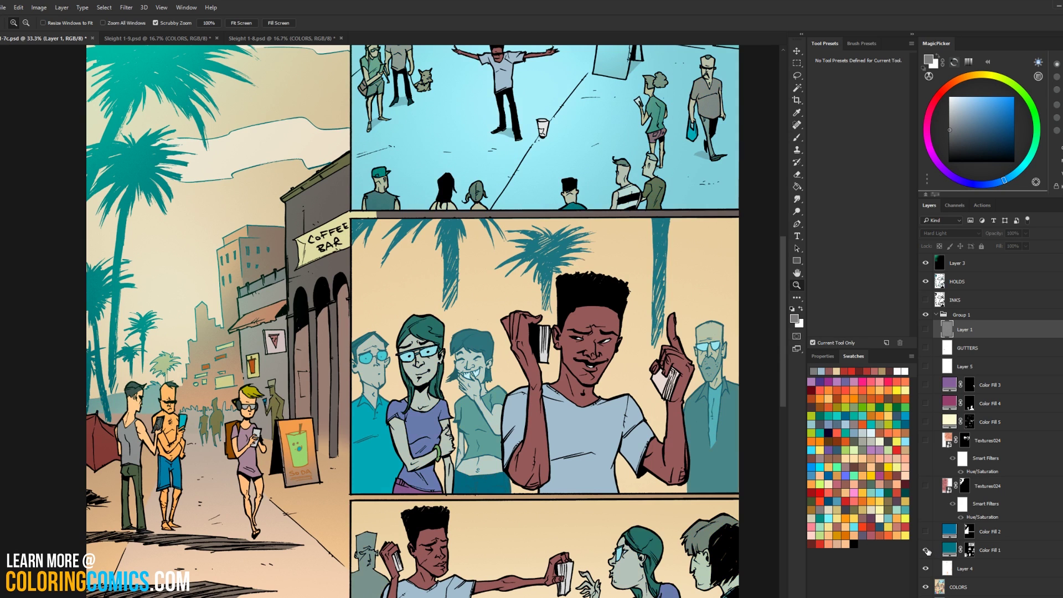
click(927, 551)
click(927, 550)
click(948, 550)
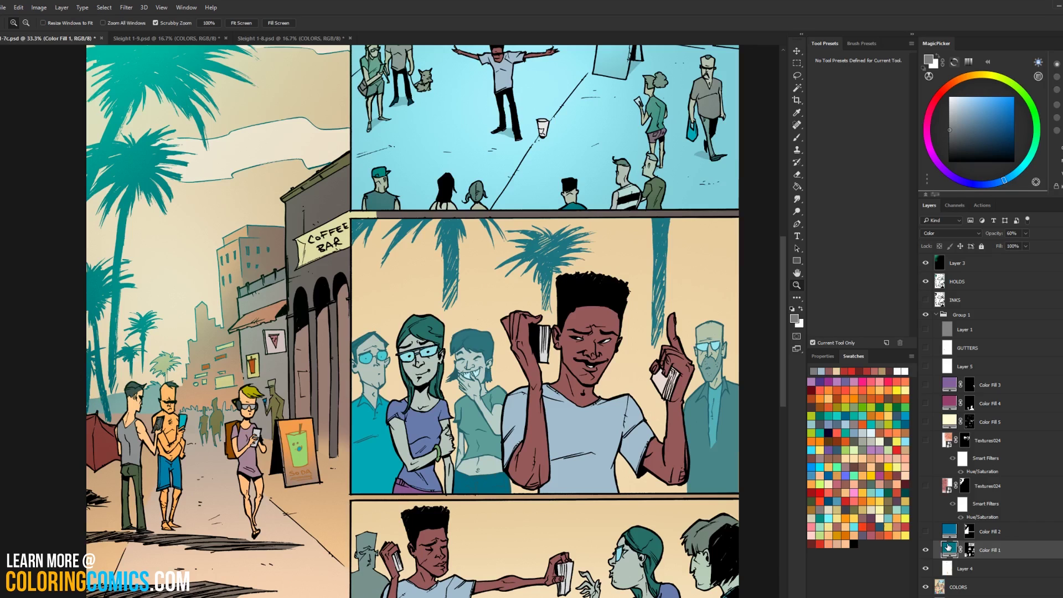
click(925, 551)
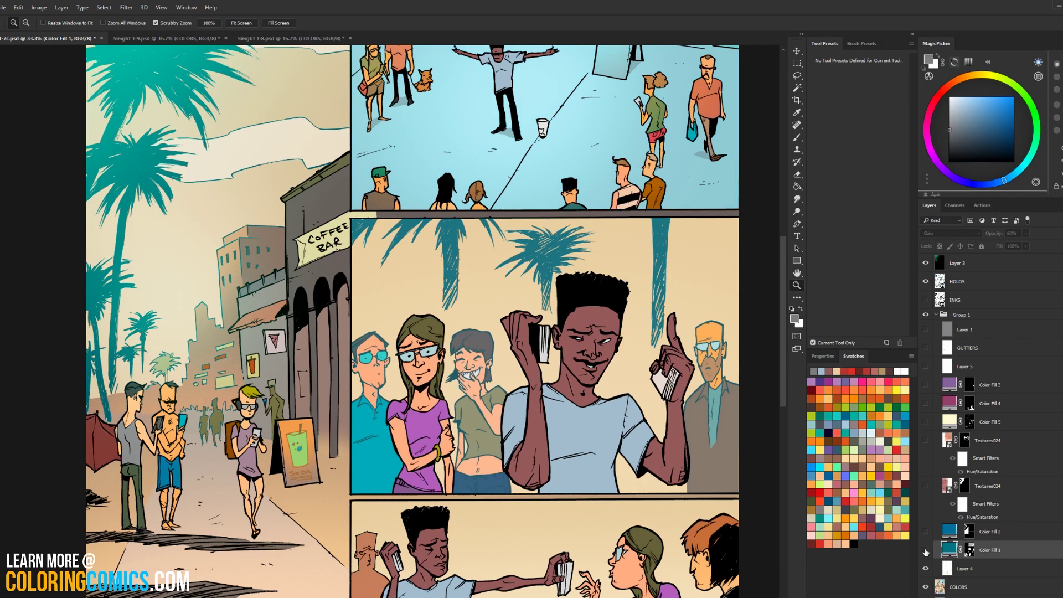
click(926, 551)
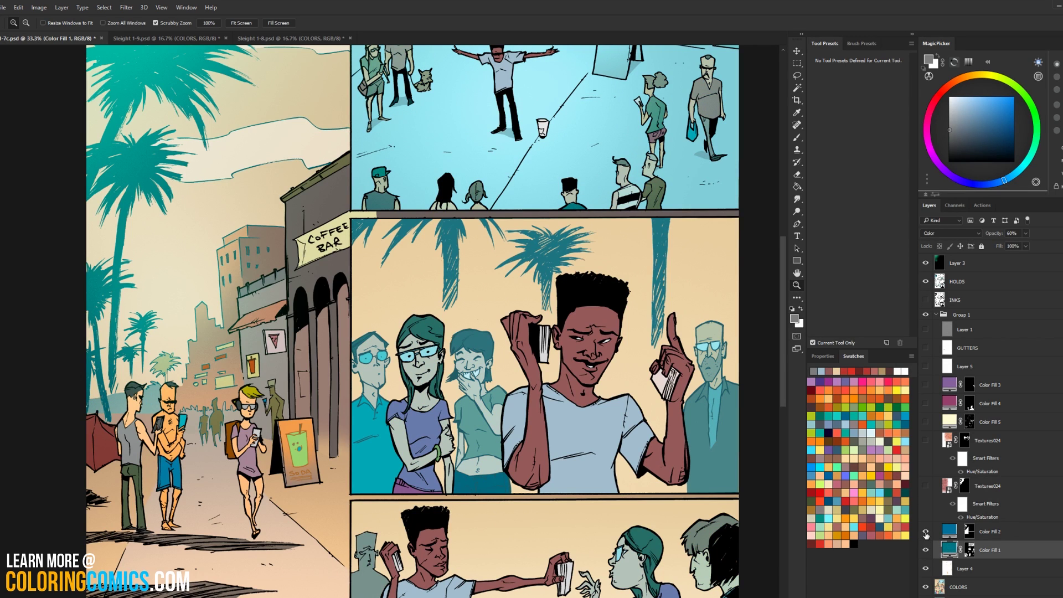
- Show the Color Fill 2 layer and review its blue tint on the street scene across the page
click(926, 533)
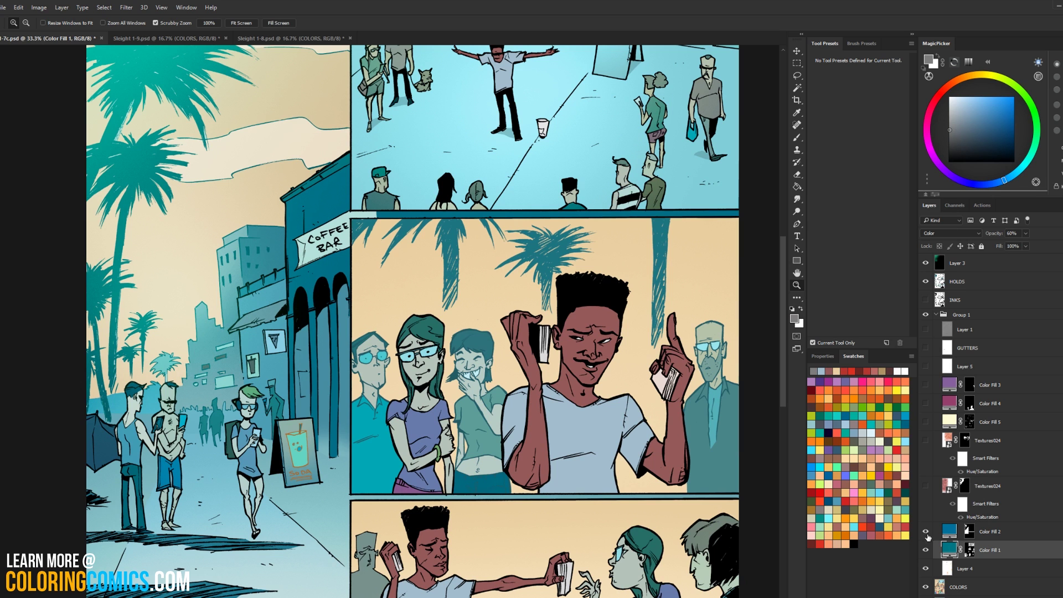
alt+click(688, 350)
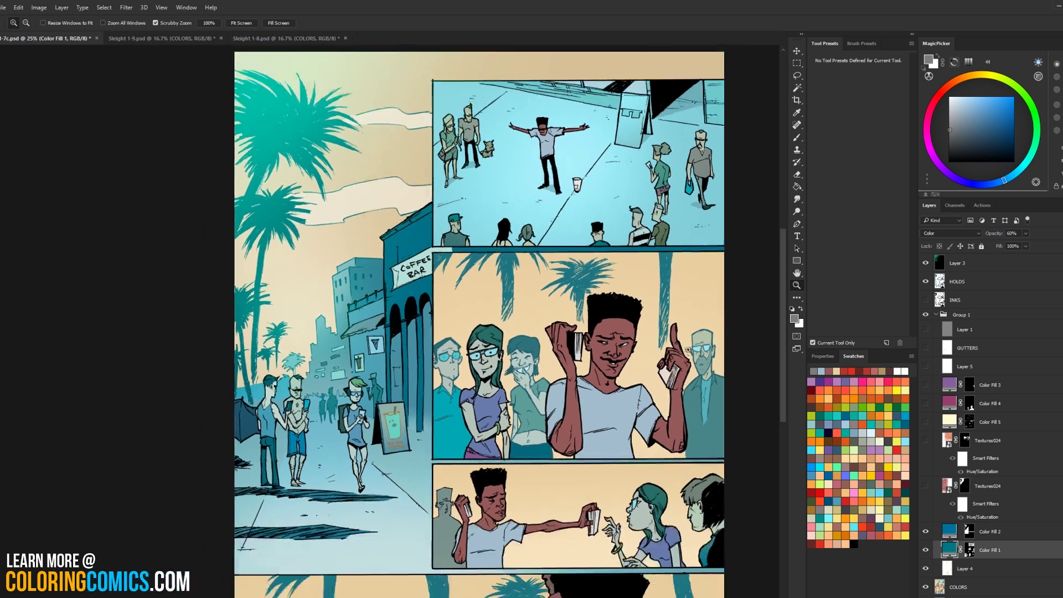
alt+click(715, 394)
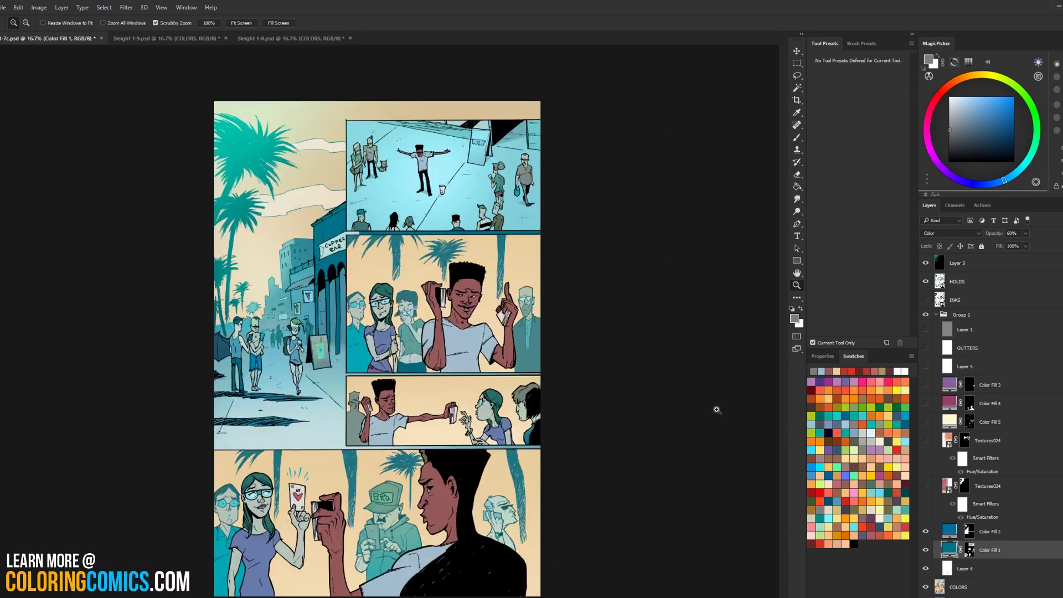
click(593, 356)
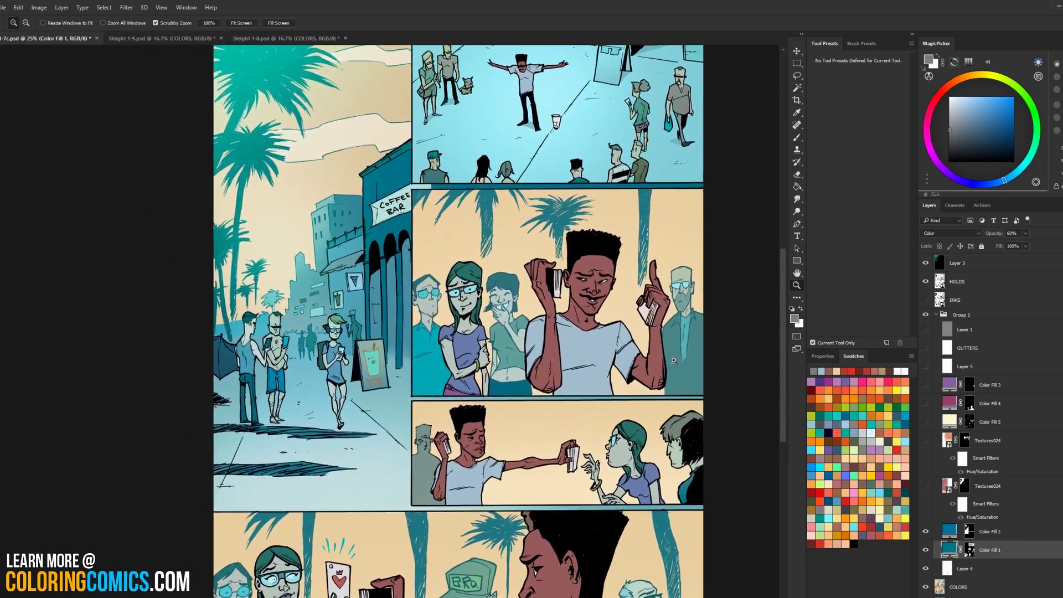
click(673, 360)
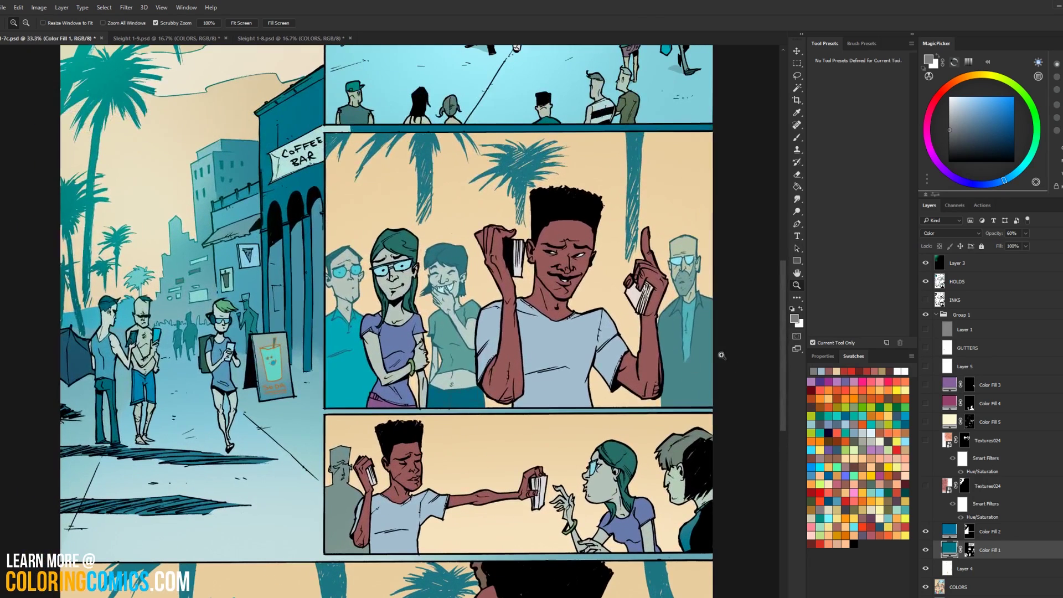
- Show both Textures024 layers to add texture to the page's skies
click(925, 487)
click(926, 440)
drag(564, 175, 625, 326)
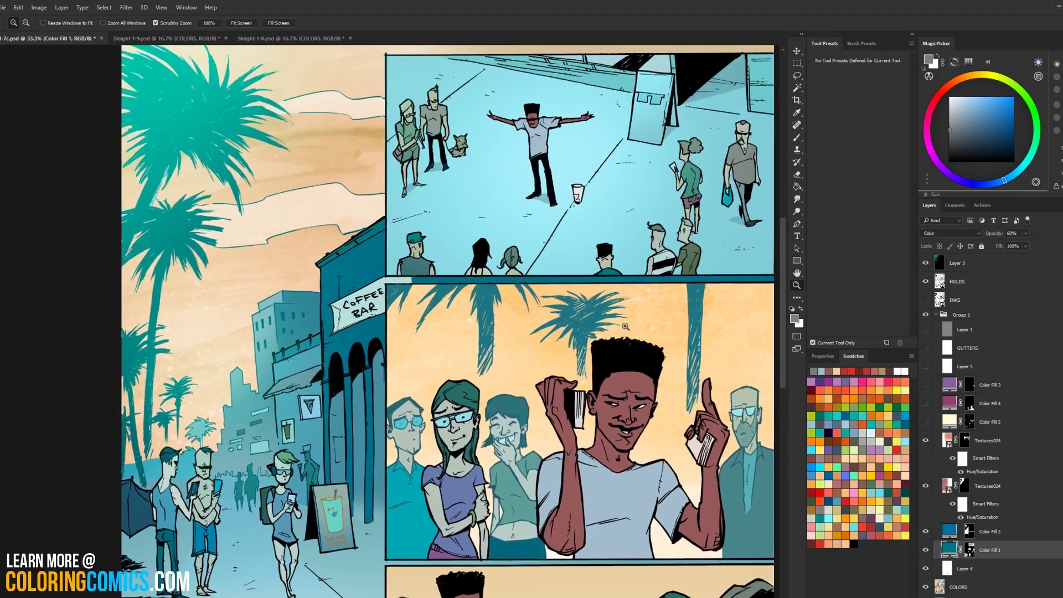
- Examine the texture in the sky around the palm trees and buildings up close, and compare it across the page
click(251, 292)
drag(248, 325, 548, 315)
click(516, 311)
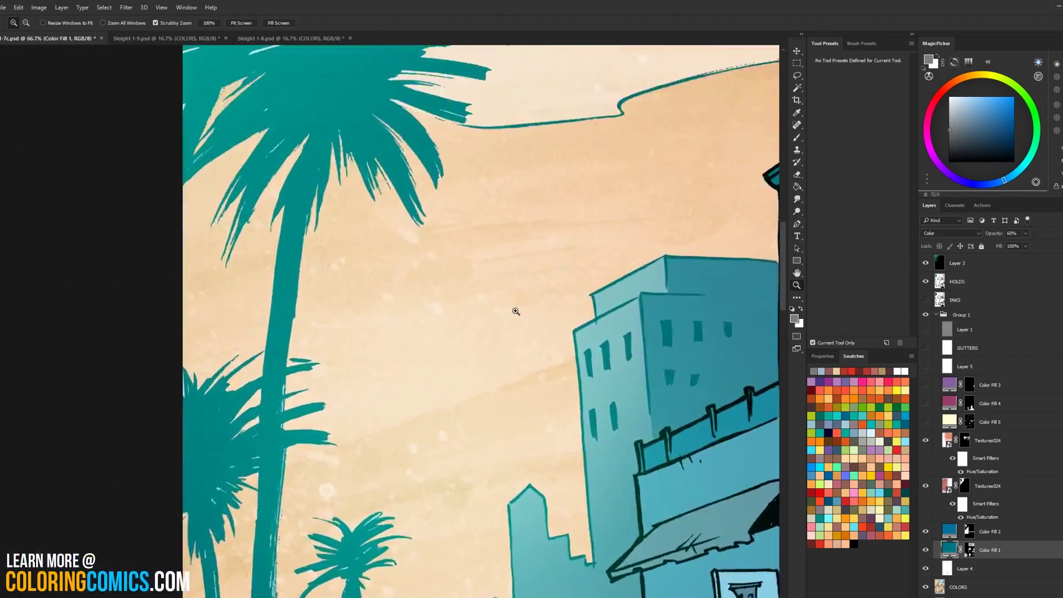
alt+click(597, 361)
alt+click(605, 364)
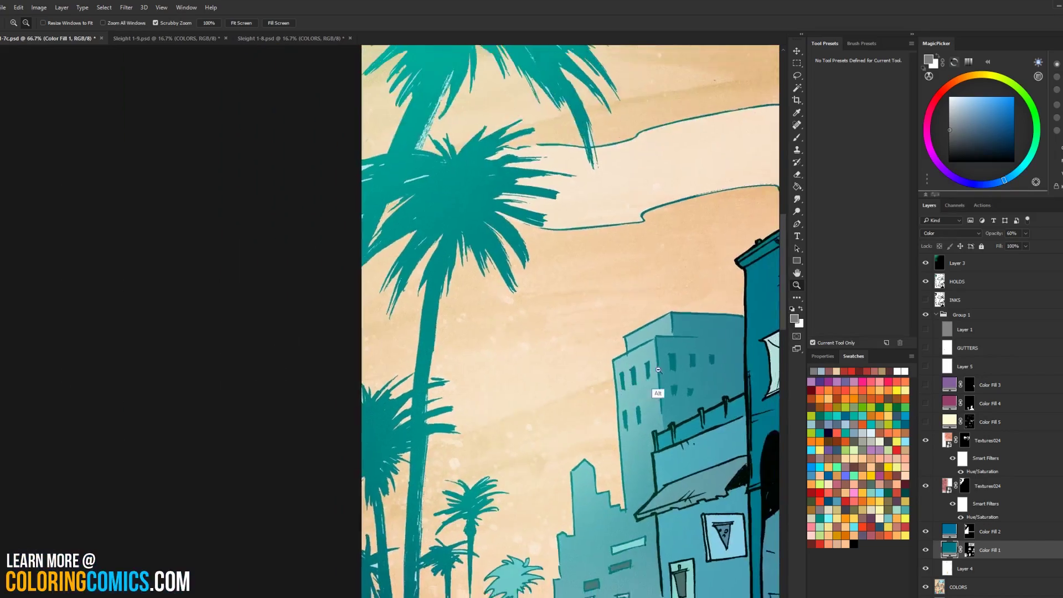
alt+click(658, 370)
drag(670, 376, 339, 403)
alt+click(532, 382)
drag(540, 382, 414, 286)
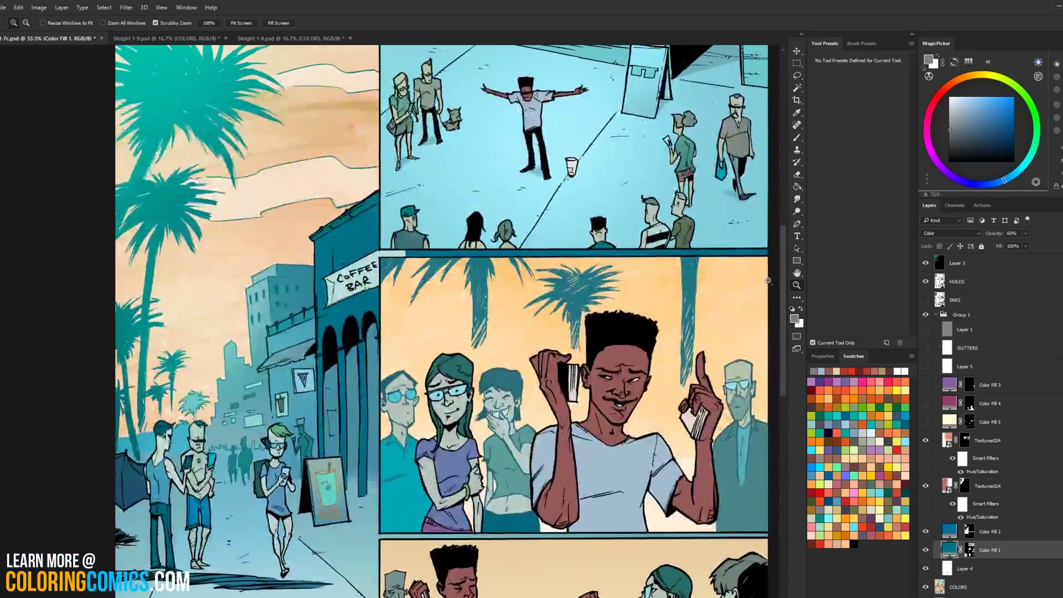
alt+click(710, 382)
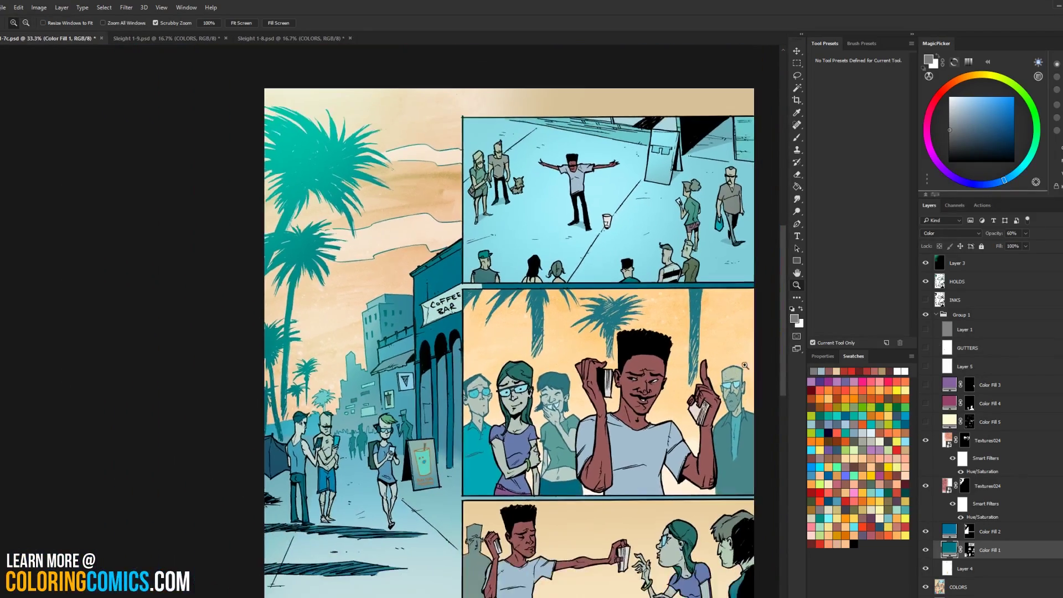
- Show the Color Fill 5 layer and inspect its light areas on the figures in the card-trick panel
click(925, 422)
drag(697, 425, 667, 423)
click(700, 383)
click(700, 383)
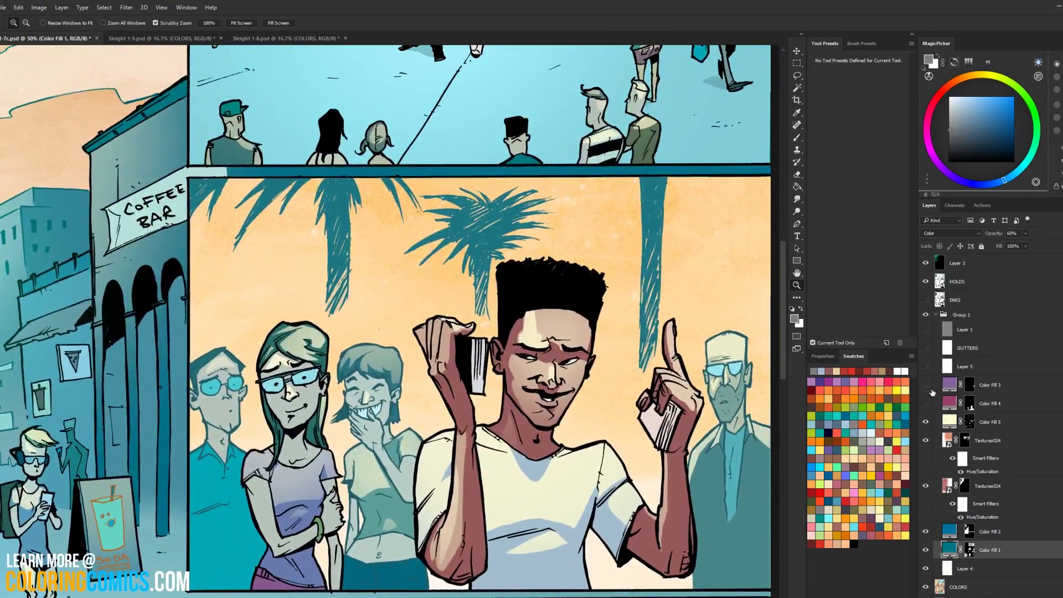
- Compare the card-trick panel with and without the Color Fill 5 layer to examine its light areas on the figures
click(926, 422)
click(926, 421)
click(927, 423)
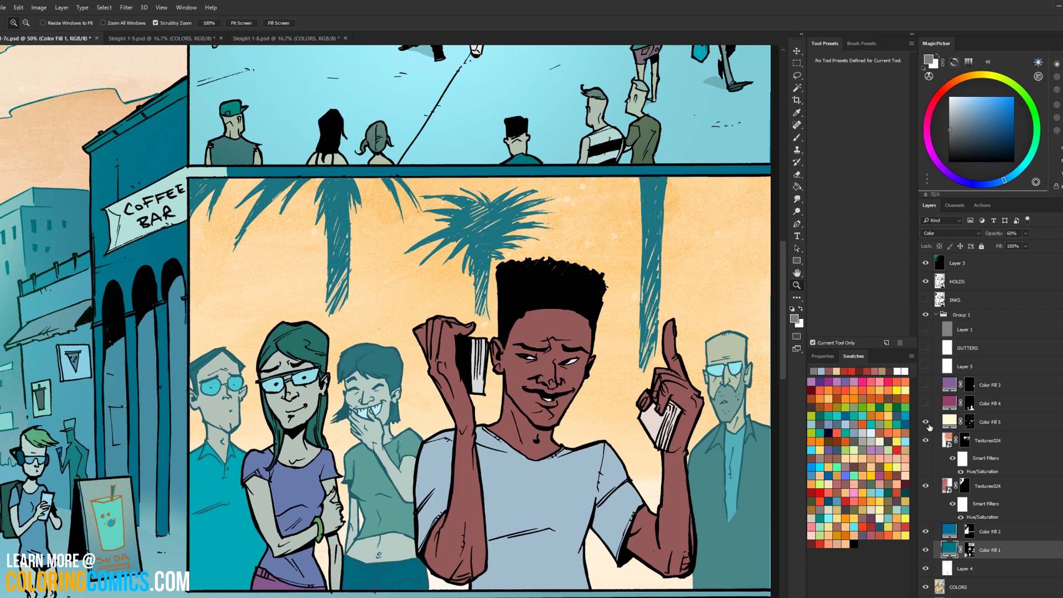
click(927, 423)
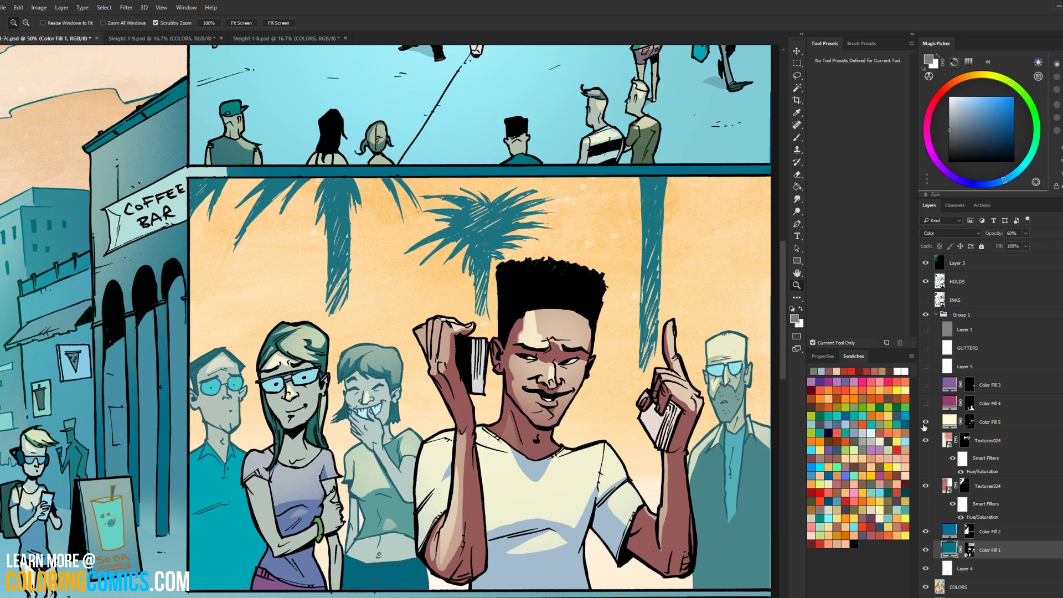
click(925, 423)
click(925, 423)
click(925, 423)
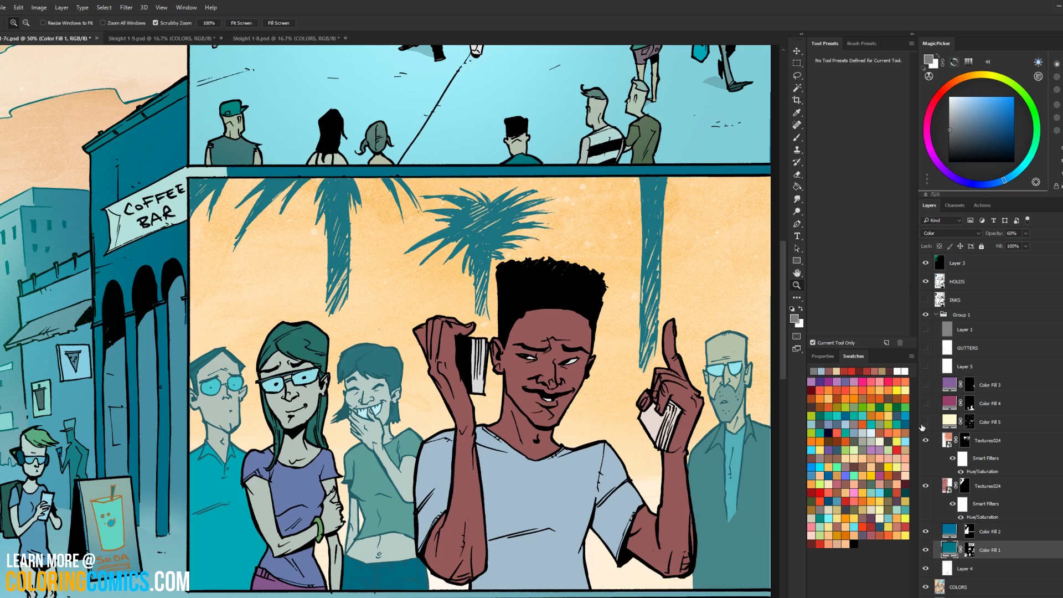
click(924, 422)
- Compare the wider 1-7c page with and without Color Fill 5, ending with the layer visible and selected
alt+click(715, 343)
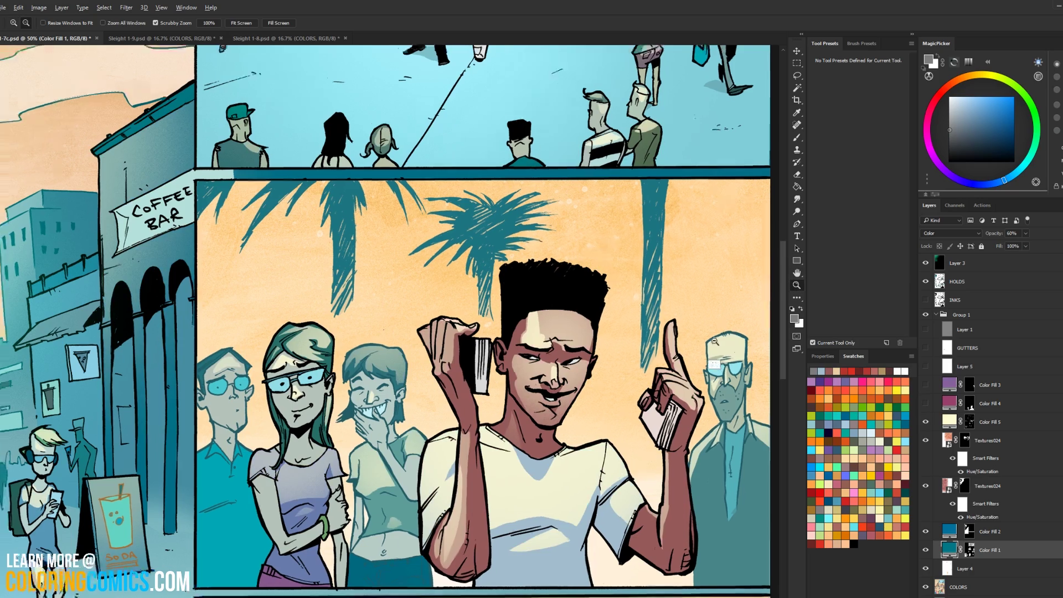
drag(723, 357, 688, 234)
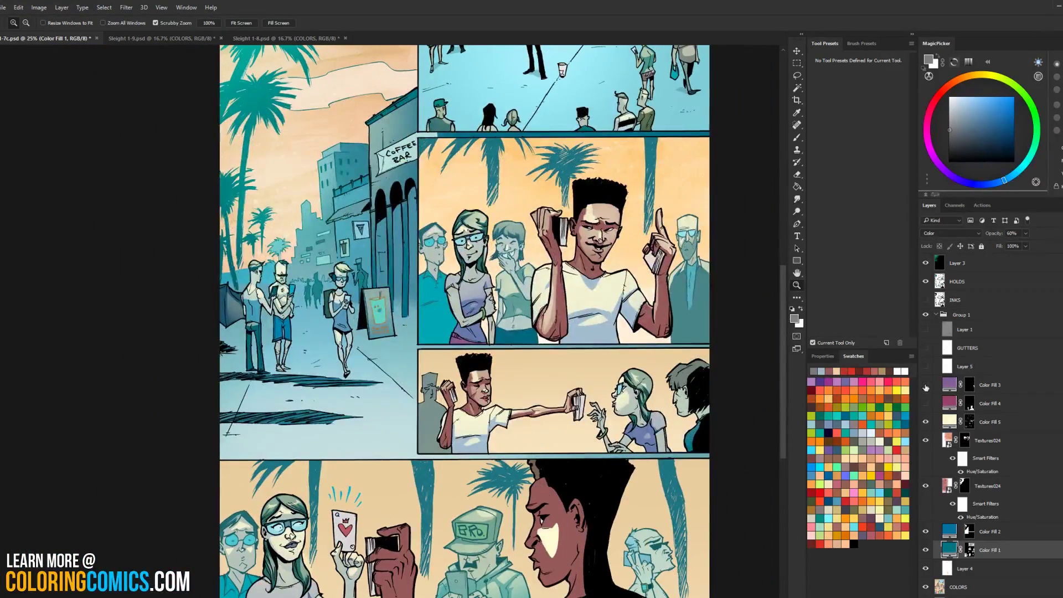
click(925, 423)
click(925, 423)
click(924, 423)
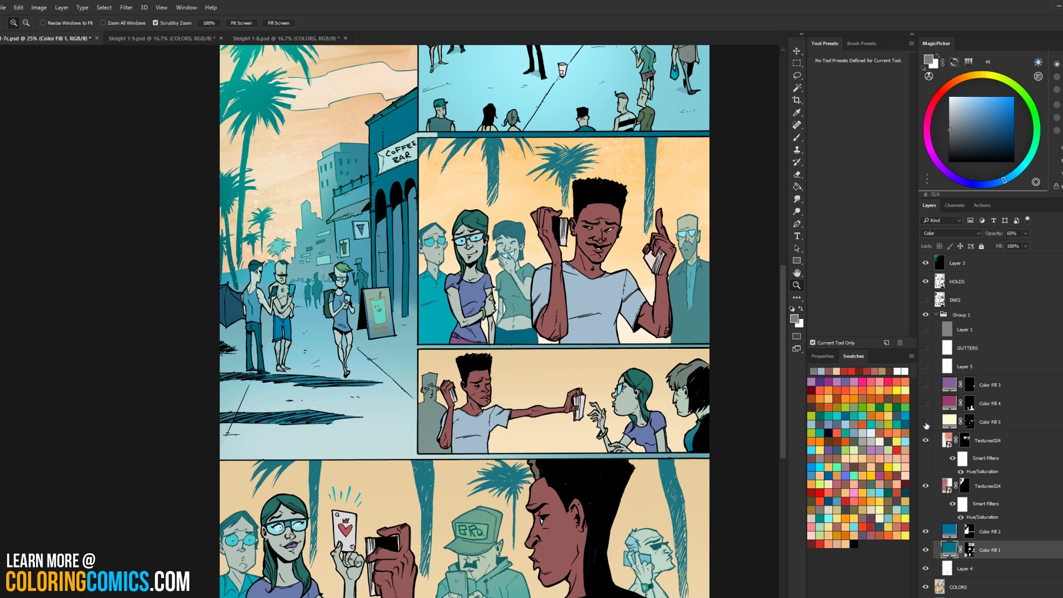
scroll(752, 444, up, 1)
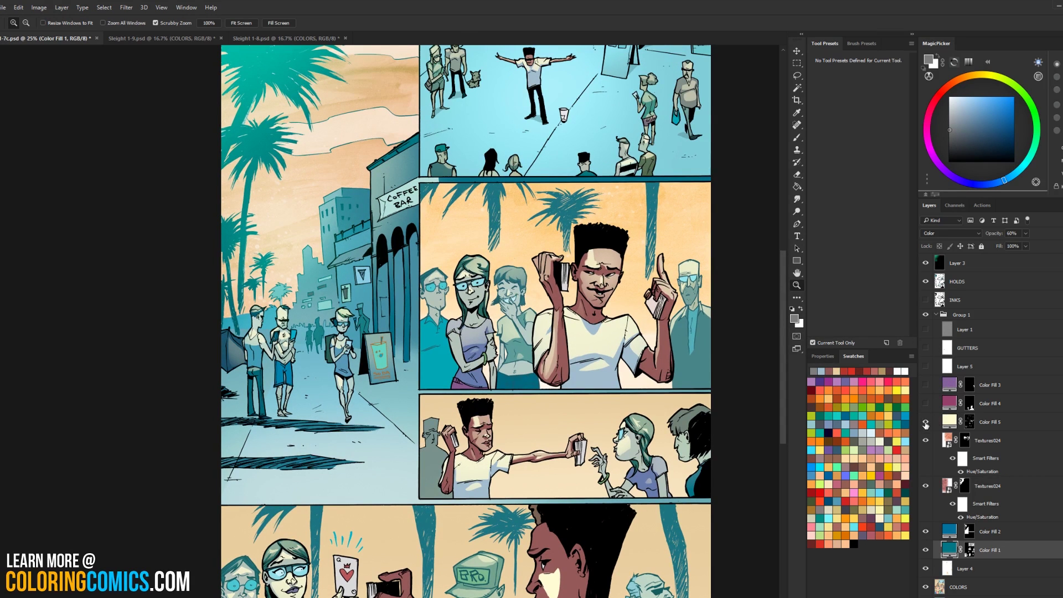
click(925, 422)
click(926, 422)
click(949, 424)
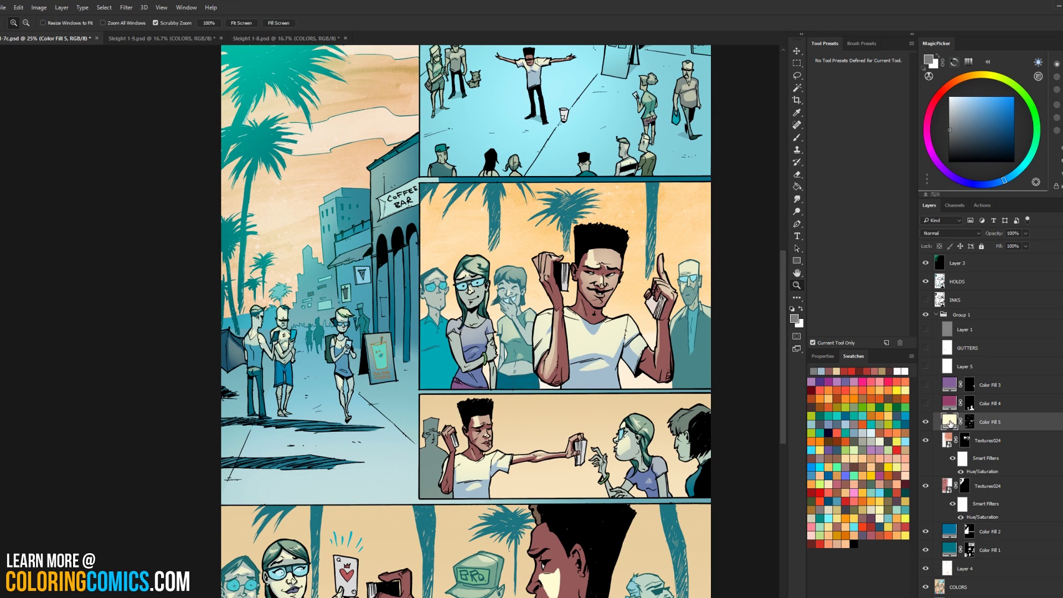
- Show the Color Fill 4 and Color Fill 3 layers to tint the foreground figures magenta and purple
click(926, 404)
scroll(652, 523, down, 3)
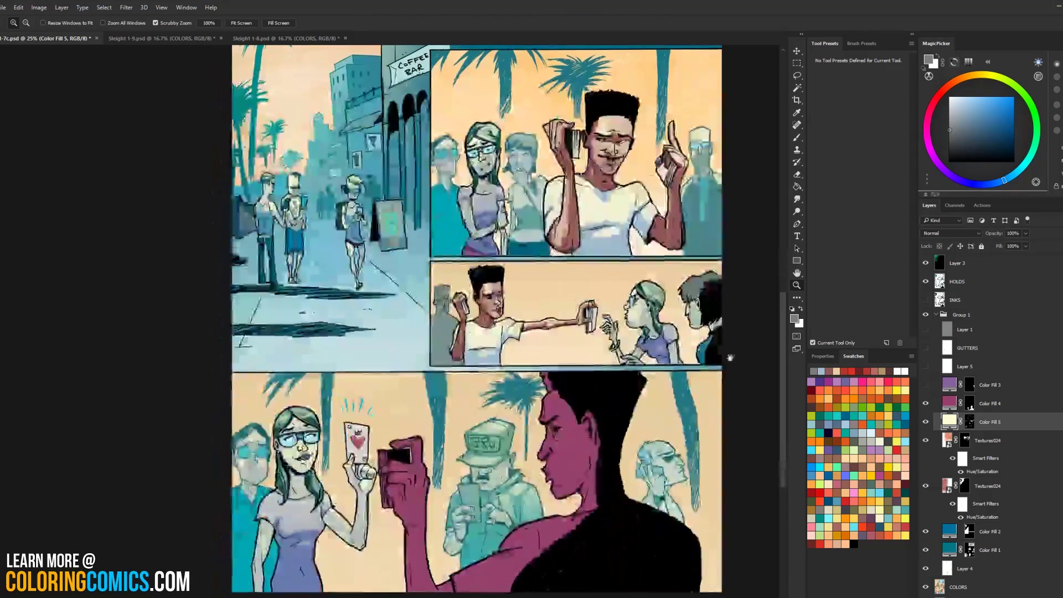
click(925, 386)
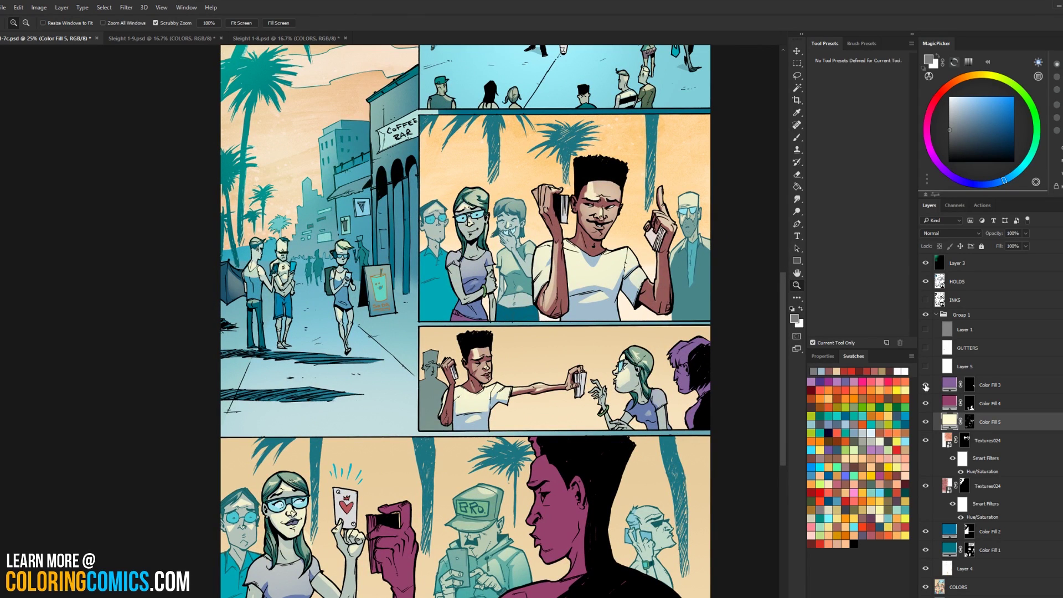
- Show Layer 5, the GUTTERS layer and the Hard Light Layer 1, and review the upper part of the page
click(925, 367)
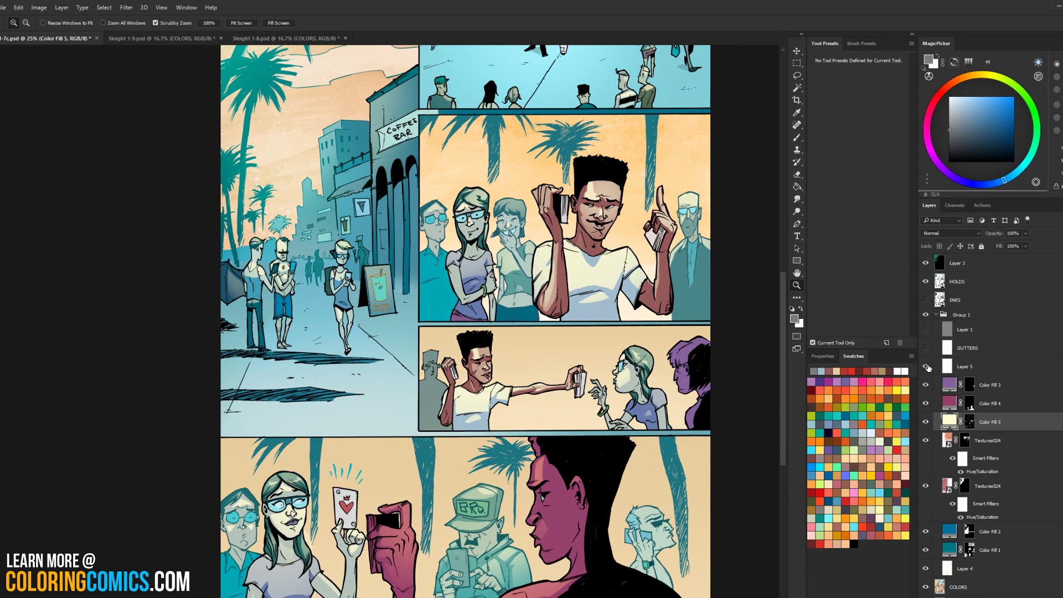
click(926, 366)
click(926, 365)
click(926, 348)
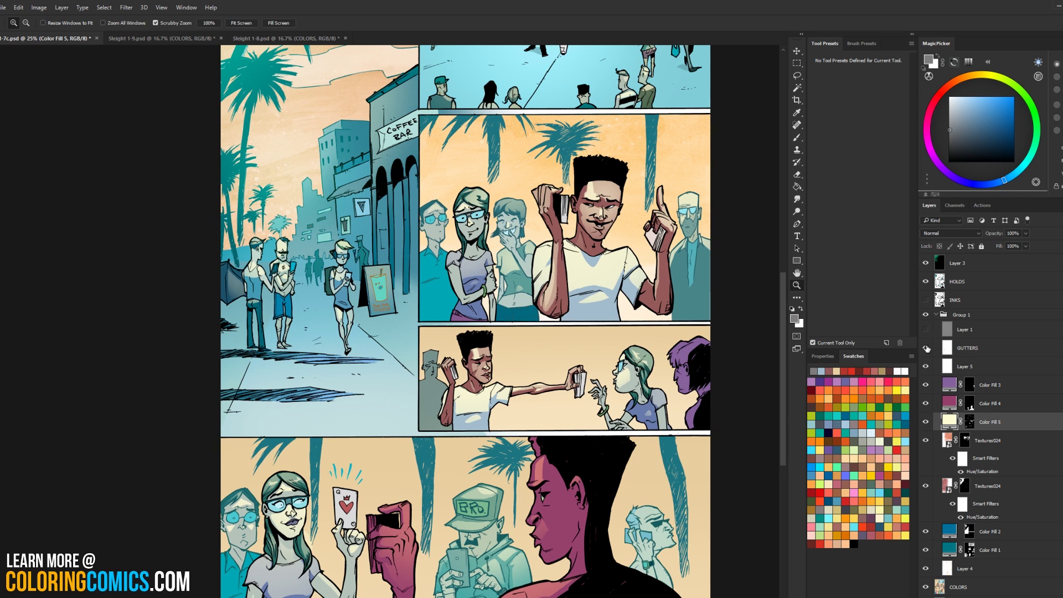
click(926, 348)
click(926, 348)
scroll(742, 399, up, 3)
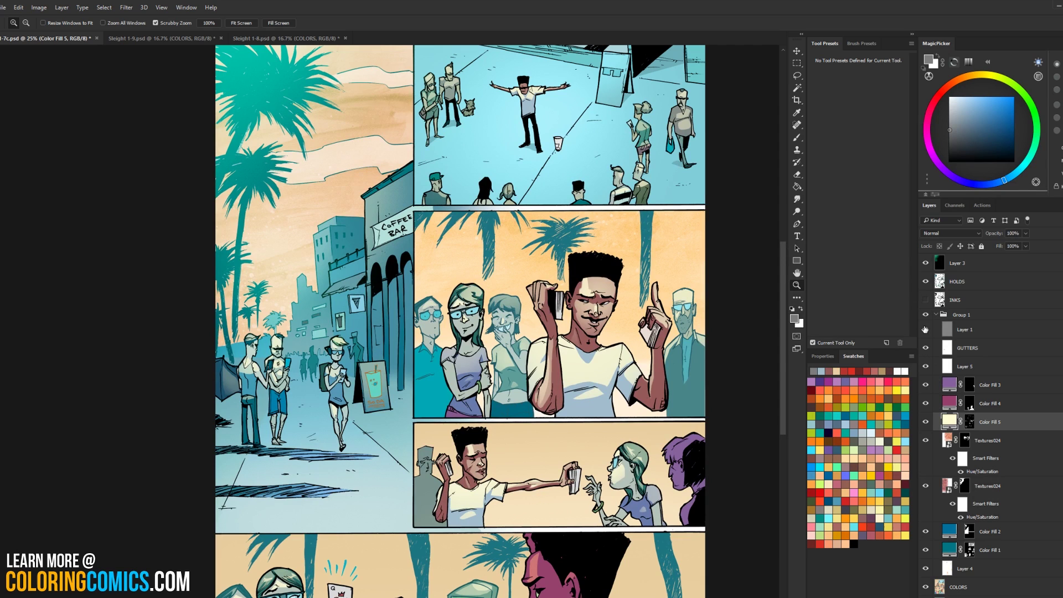
click(933, 331)
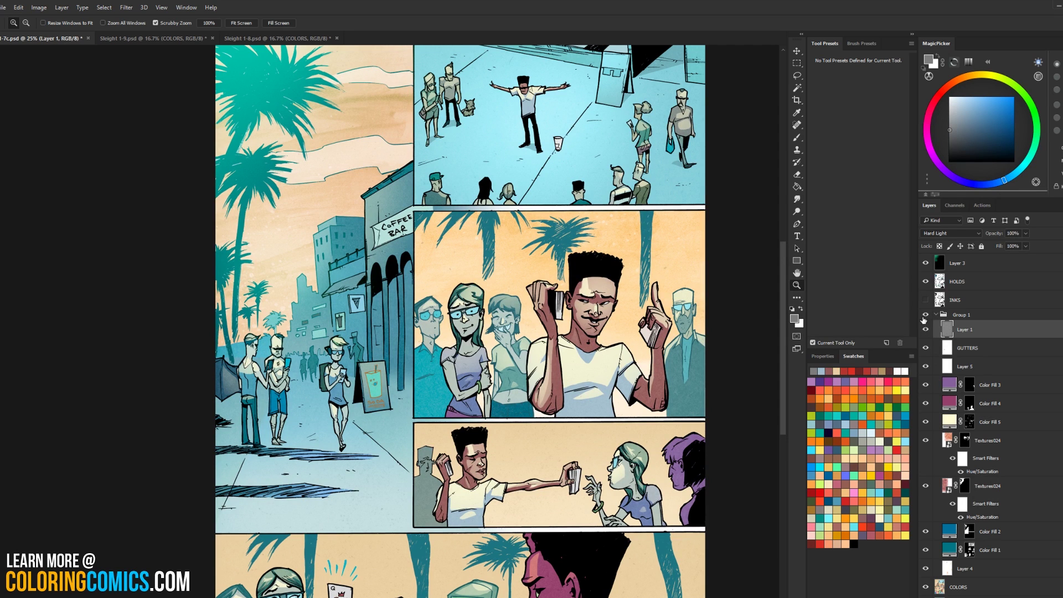
scroll(724, 355, up, 2)
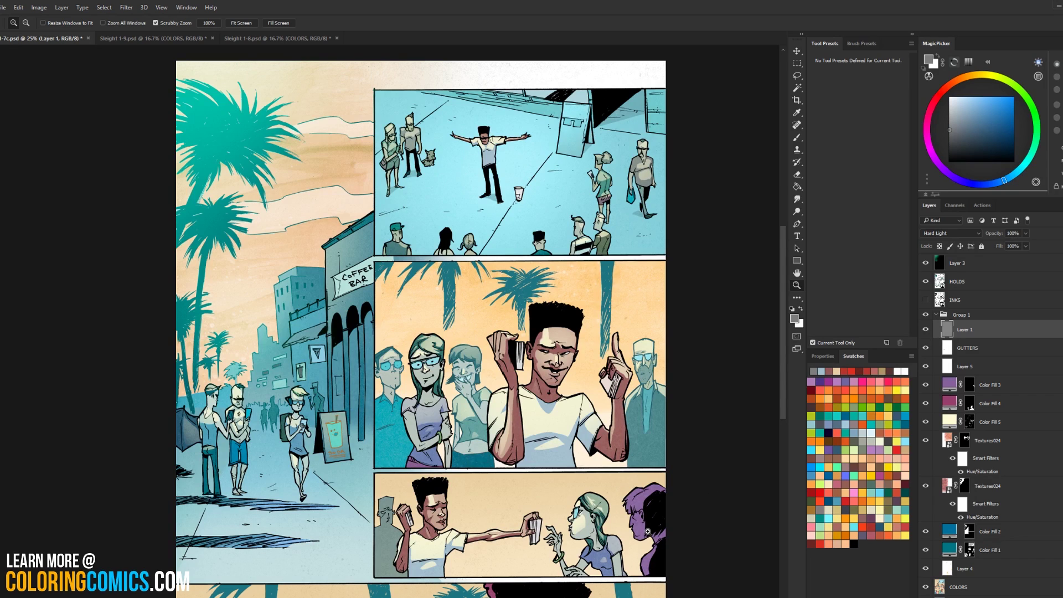
- Place the Sleight 1-8 document side by side with the 1-7c page and make 1-7c the active document
click(250, 39)
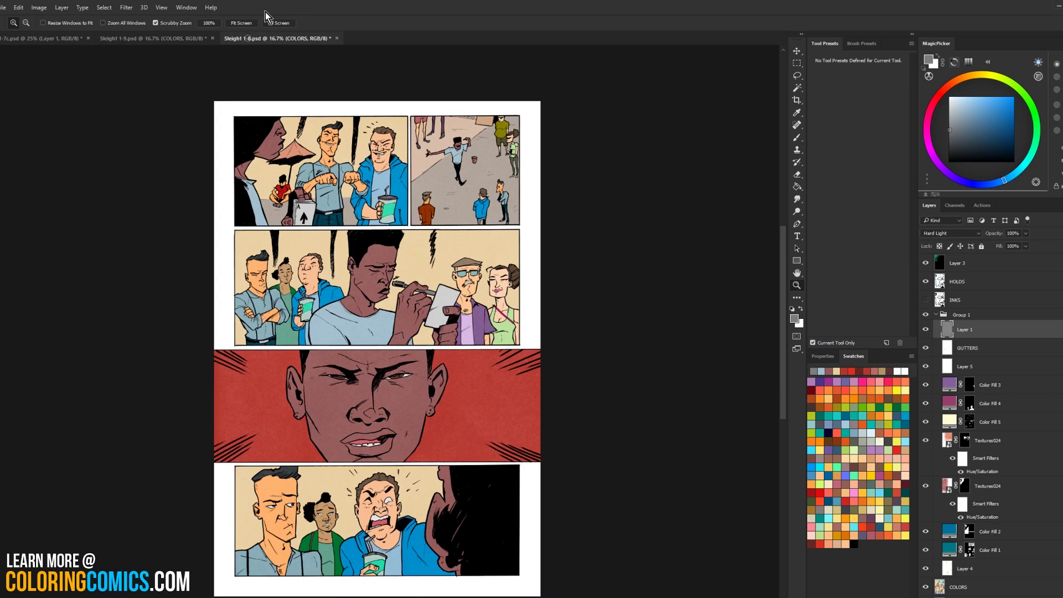
drag(295, 35, 787, 158)
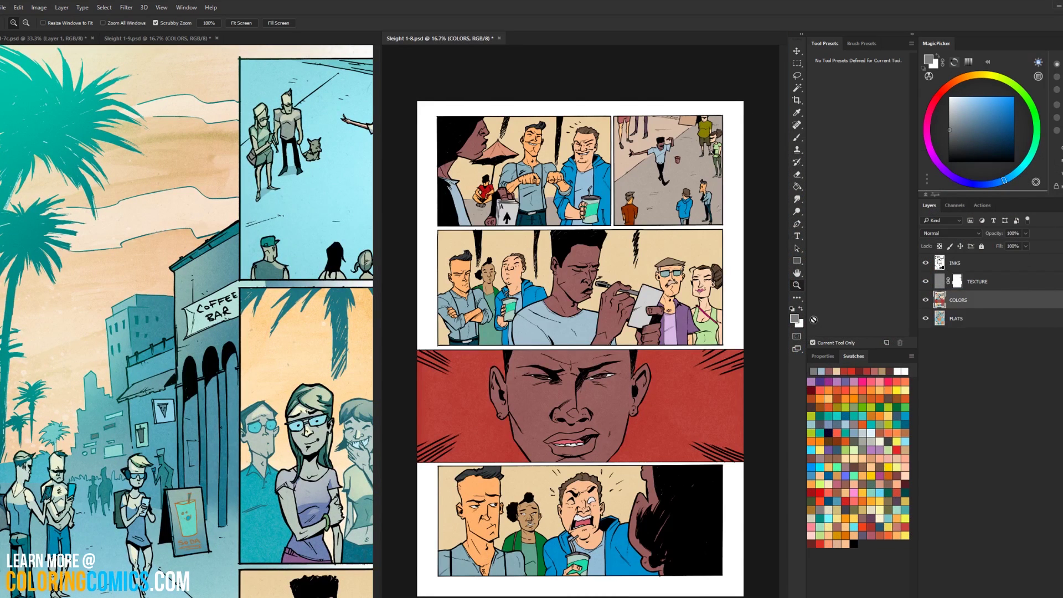
click(325, 328)
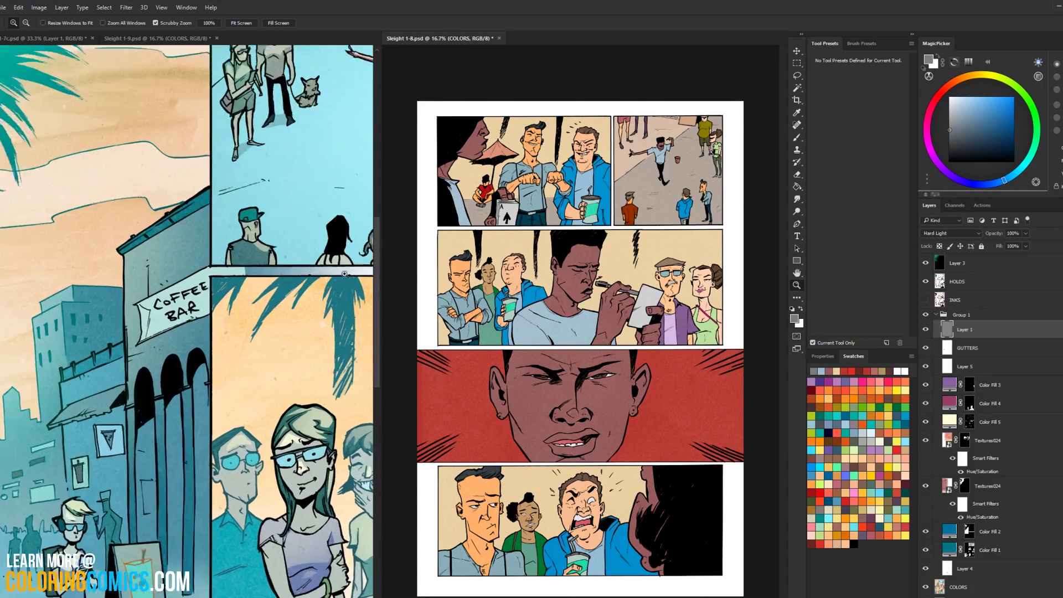
key(l)
click(602, 243)
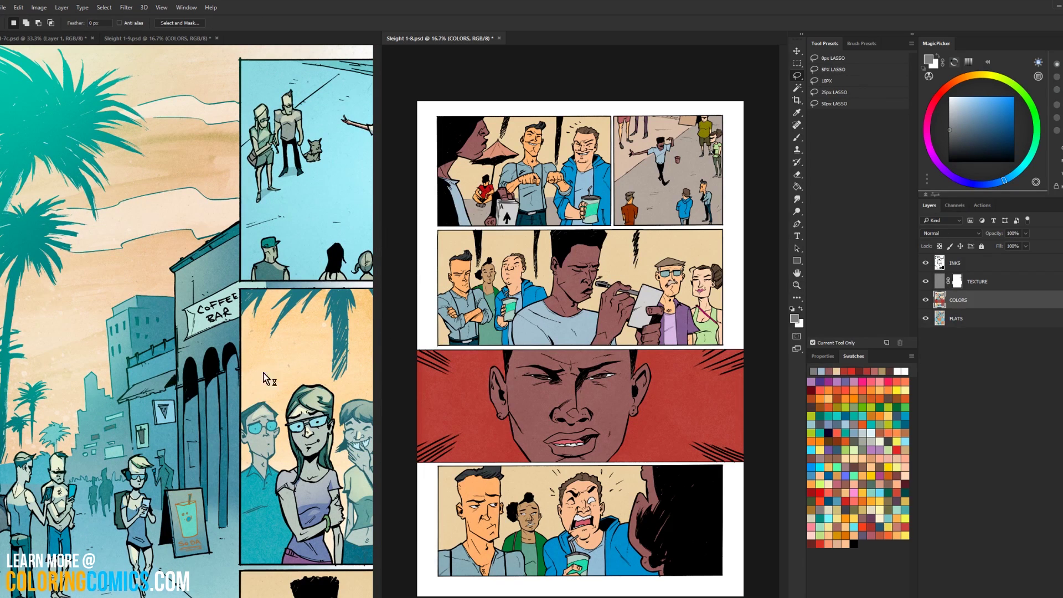
click(339, 341)
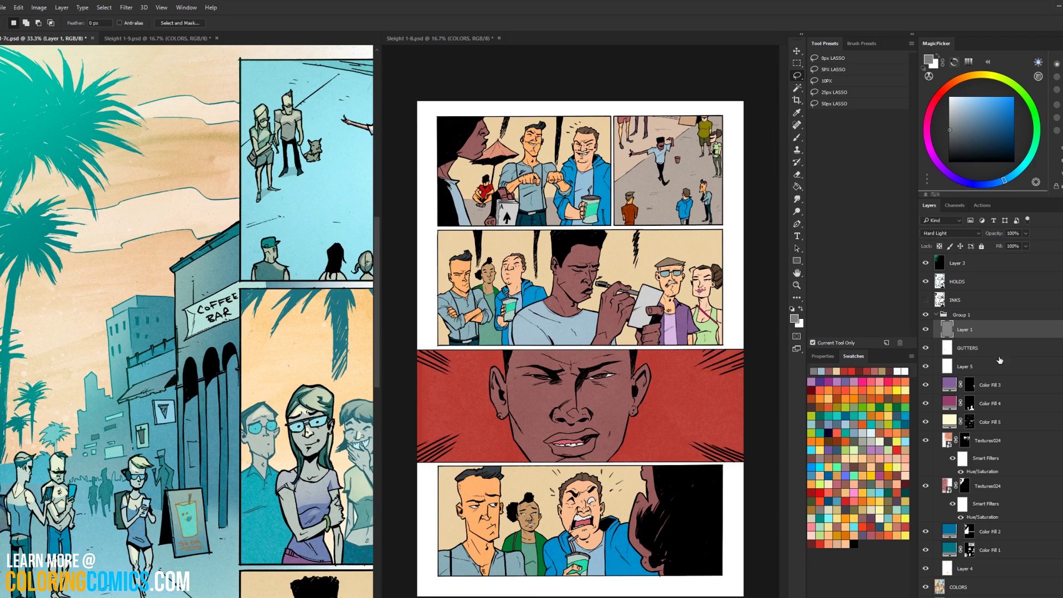
- Copy the Color Fill 1 layer from 1-7c into Sleight 1-8 above COLORS, and inspect its effect on the page
scroll(989, 423, down, 1)
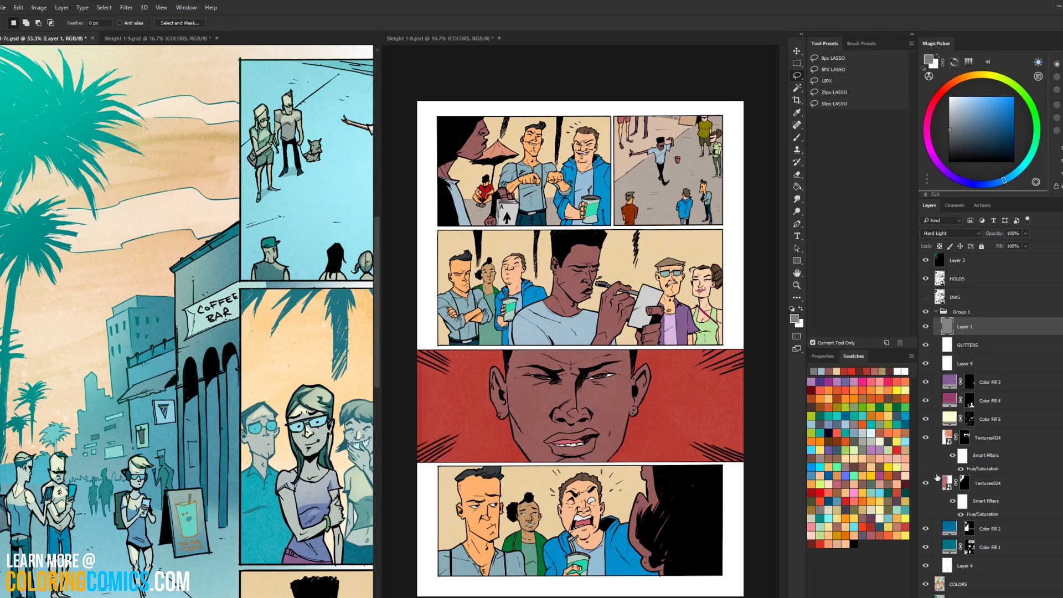
click(951, 548)
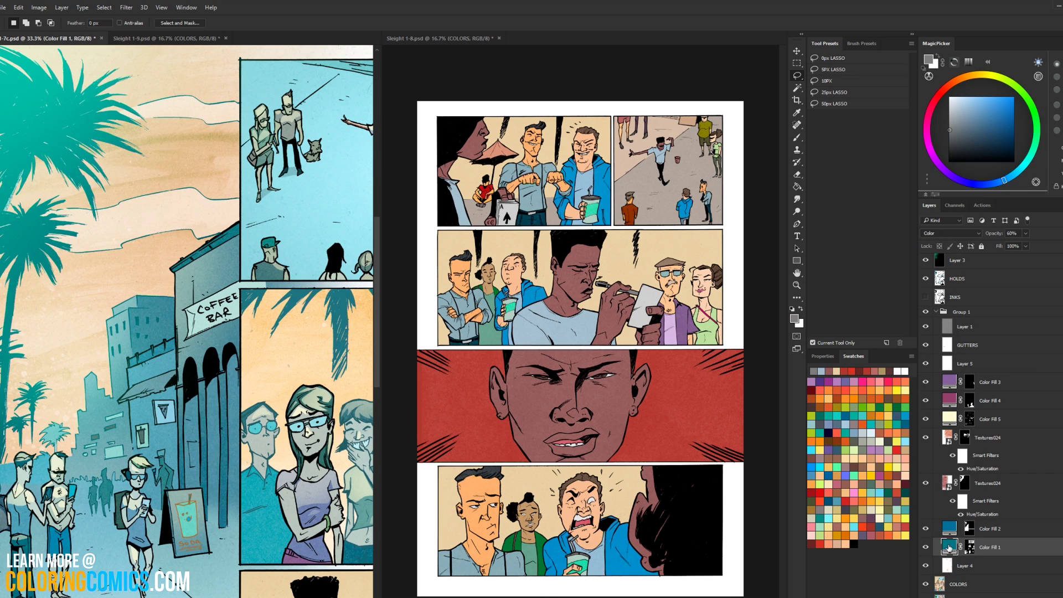
drag(949, 548, 586, 301)
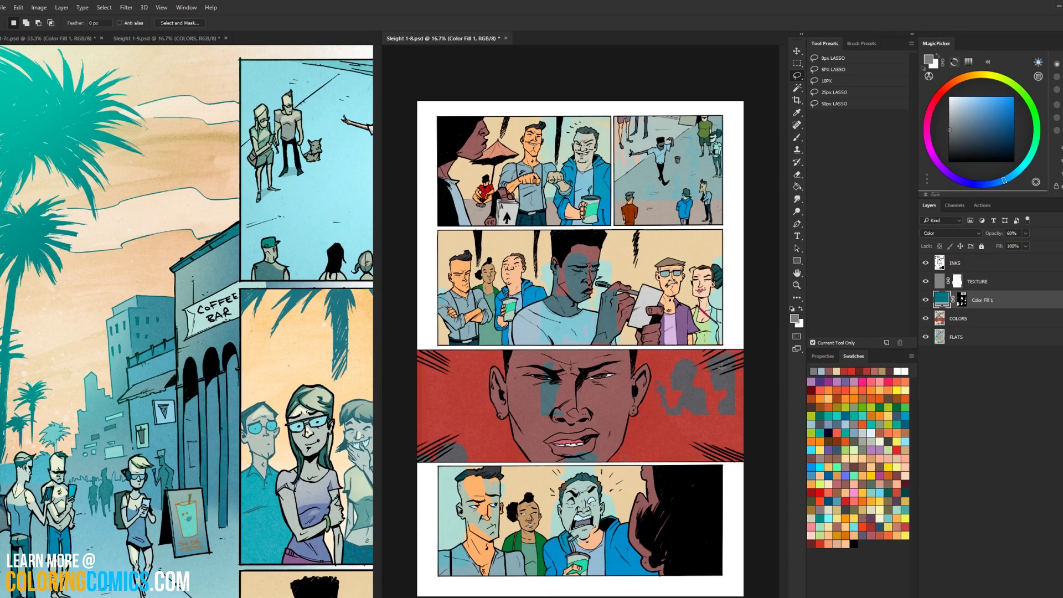
scroll(722, 367, up, 3)
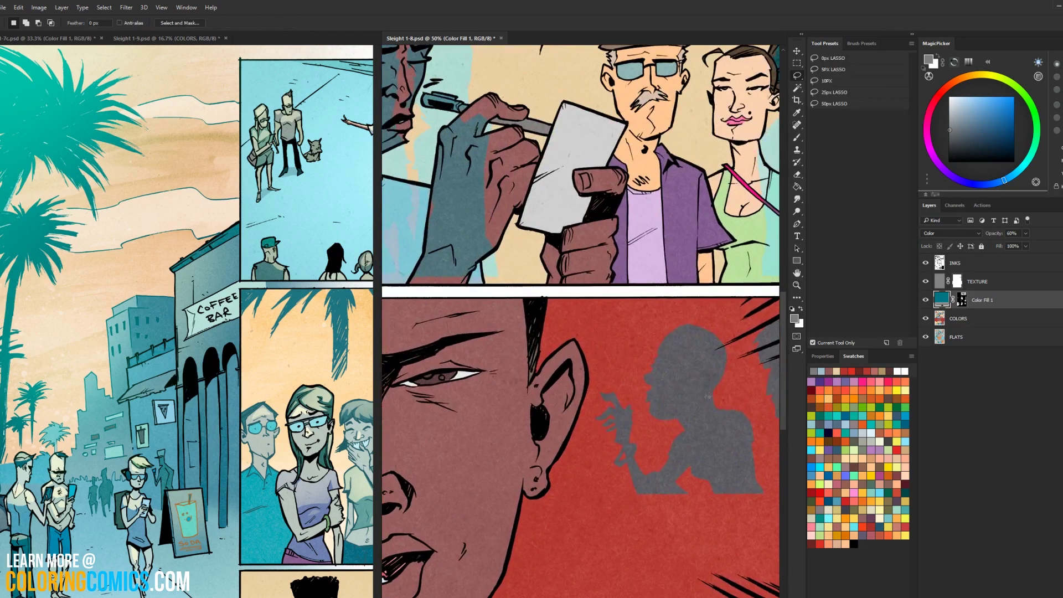
click(797, 285)
drag(725, 361, 710, 360)
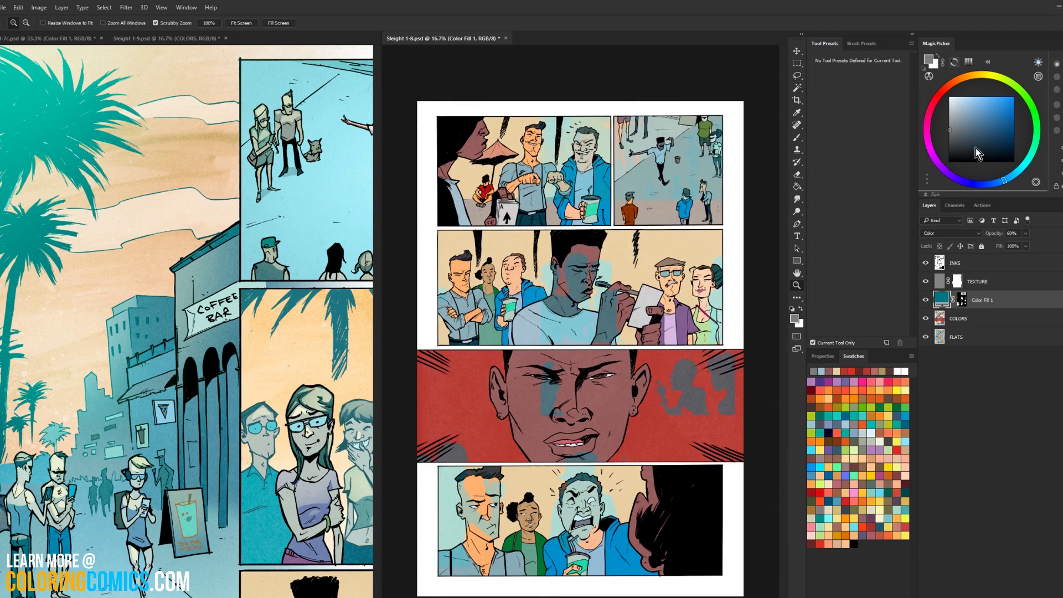
- Make the Color Fill 1 layer mask in Sleight 1-8 fully white so the teal tint covers the whole page
drag(975, 148, 926, 163)
key(b)
drag(559, 260, 571, 259)
click(556, 159)
click(564, 250)
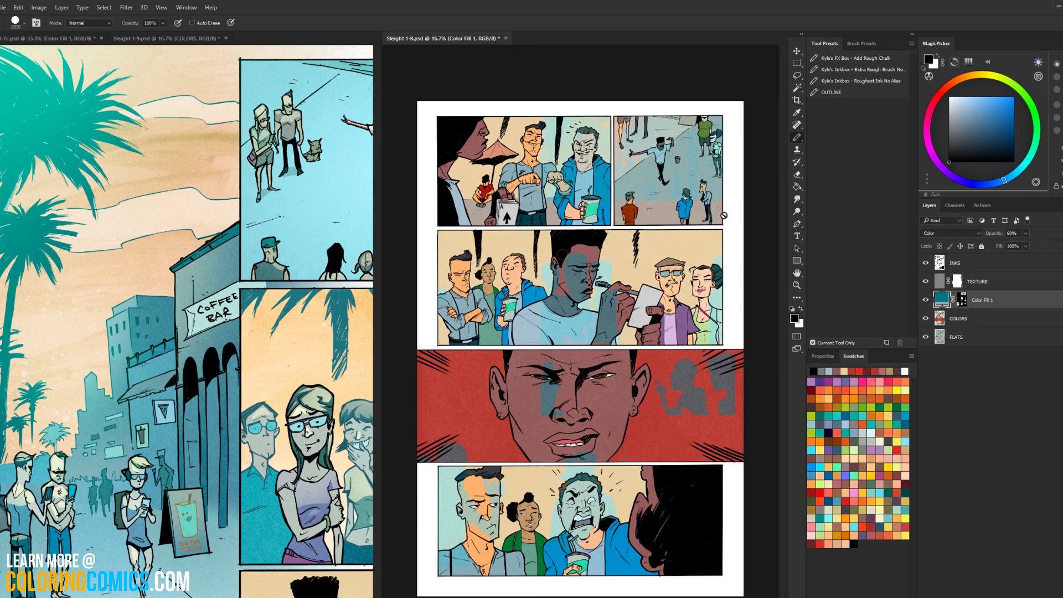
click(962, 299)
mouse_move(455, 170)
mouse_down()
mouse_move(703, 244)
mouse_move(438, 310)
mouse_move(725, 460)
mouse_move(432, 482)
mouse_up()
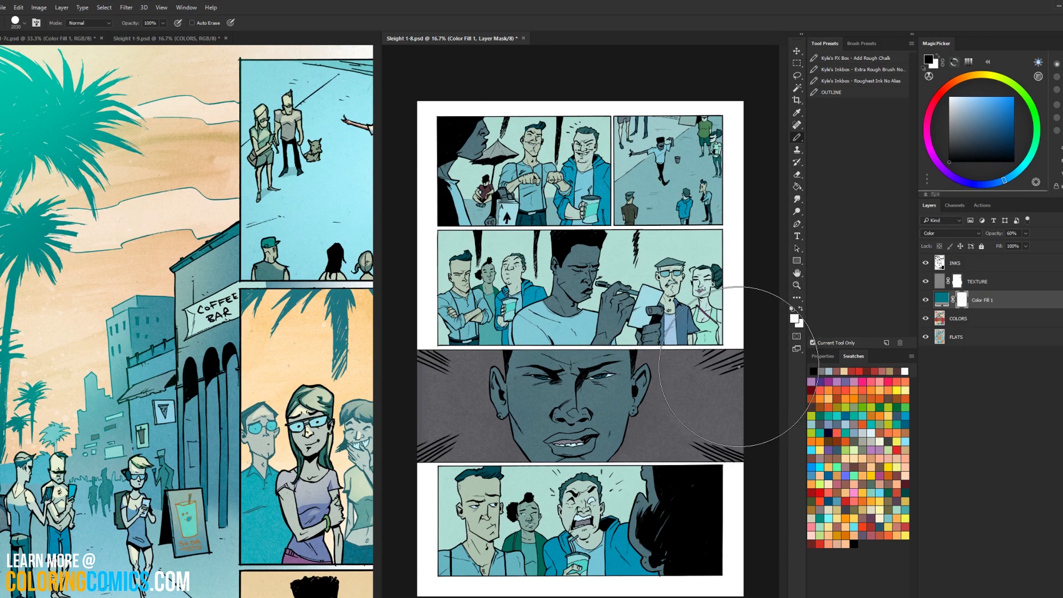
- Check the Color Fill 5 layer's effect in 1-7c and copy that layer into Sleight 1-8 above Color Fill 1
click(717, 208)
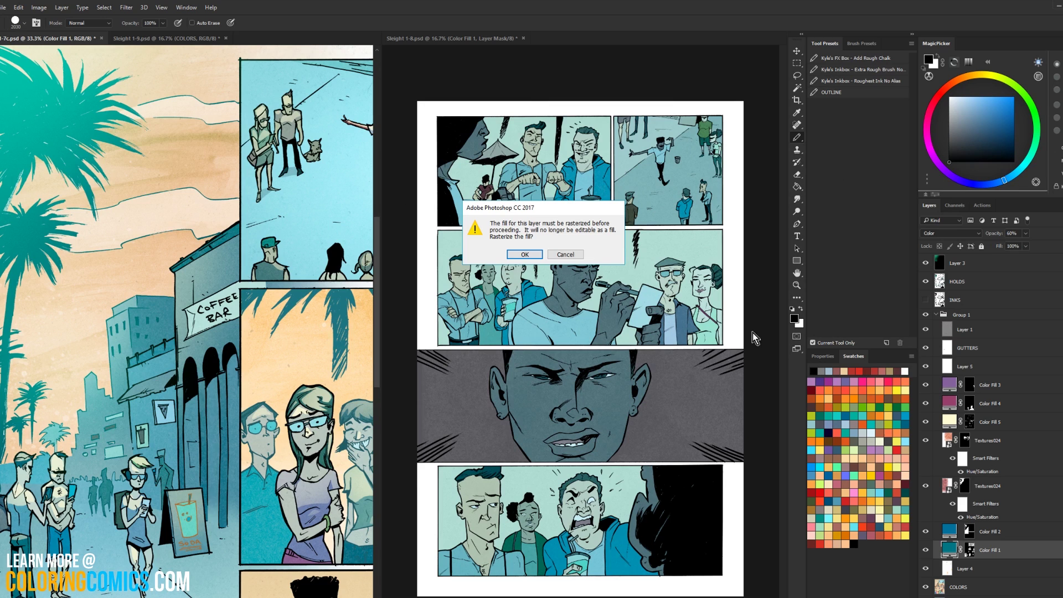
click(563, 254)
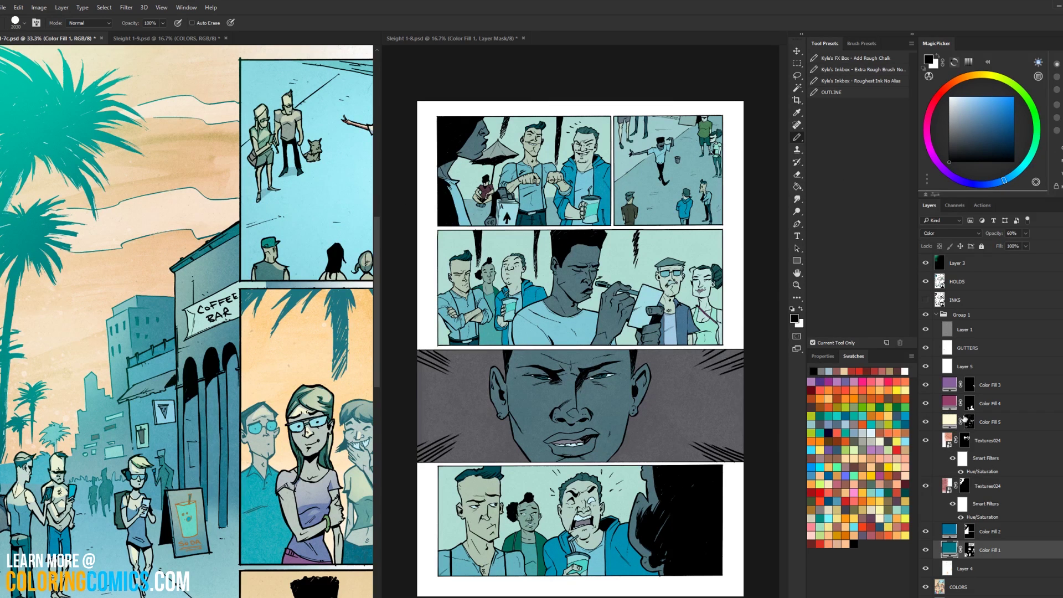
click(950, 421)
click(925, 423)
click(924, 423)
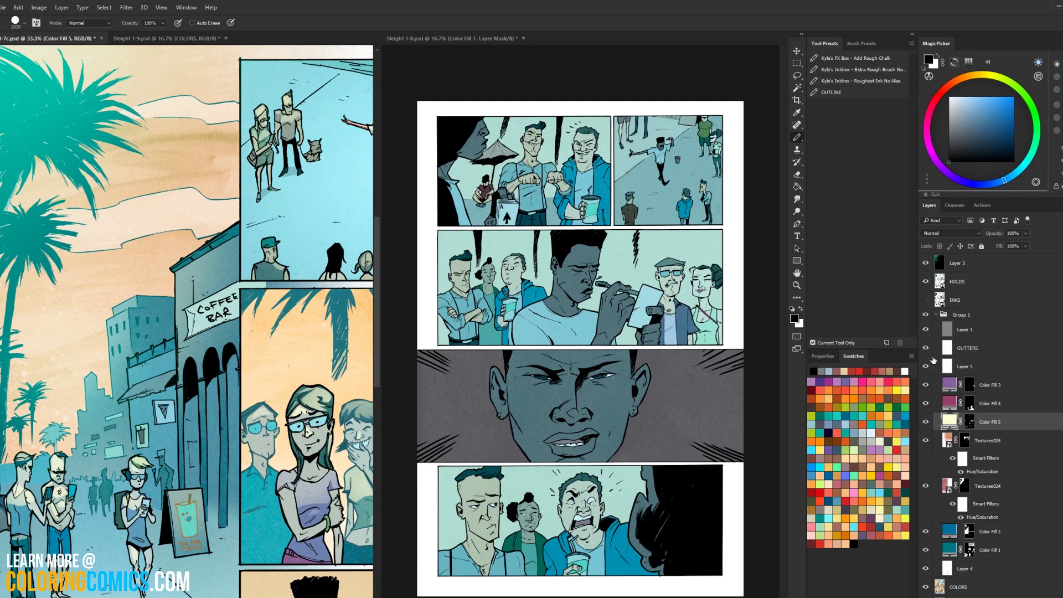
click(926, 423)
click(926, 423)
drag(950, 421, 580, 340)
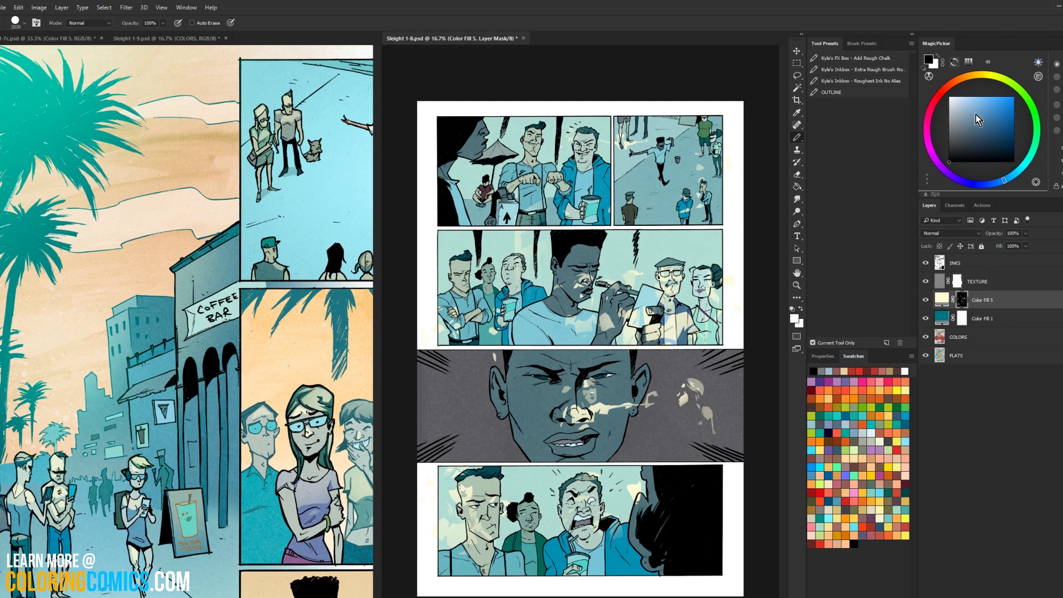
- Make the Color Fill 5 layer mask in Sleight 1-8 fully white so the cream color covers the page
right_click(962, 299)
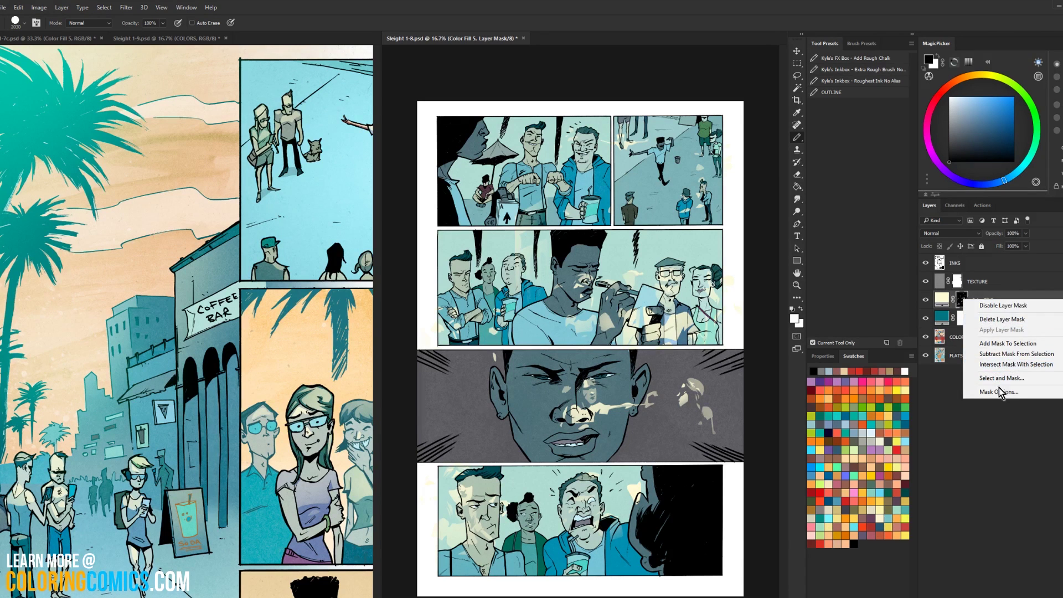
click(962, 288)
mouse_move(551, 107)
mouse_down()
mouse_move(565, 59)
mouse_move(458, 534)
mouse_move(783, 237)
mouse_move(692, 249)
mouse_up()
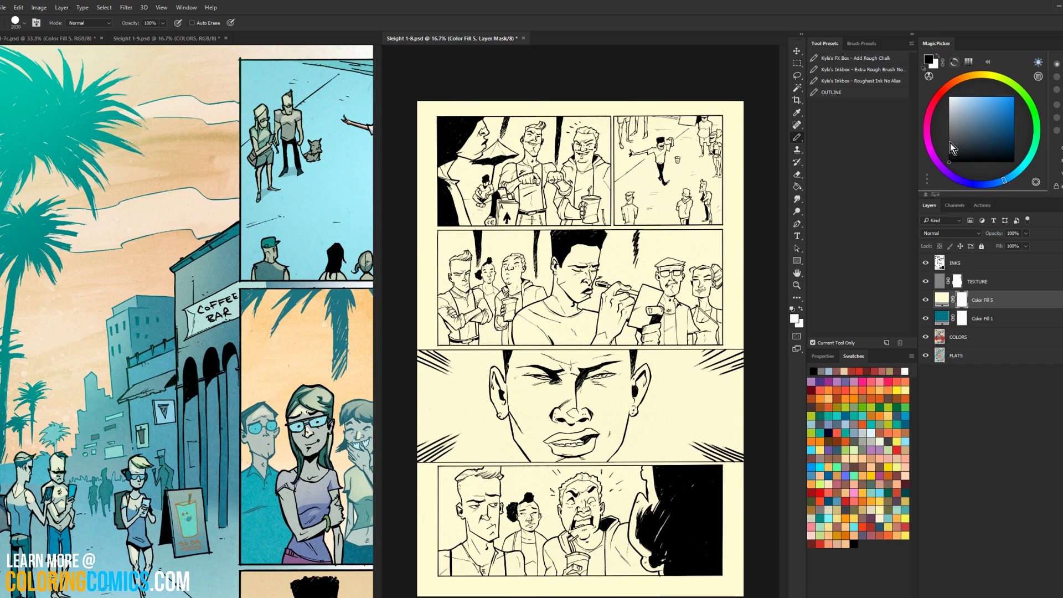
key(g)
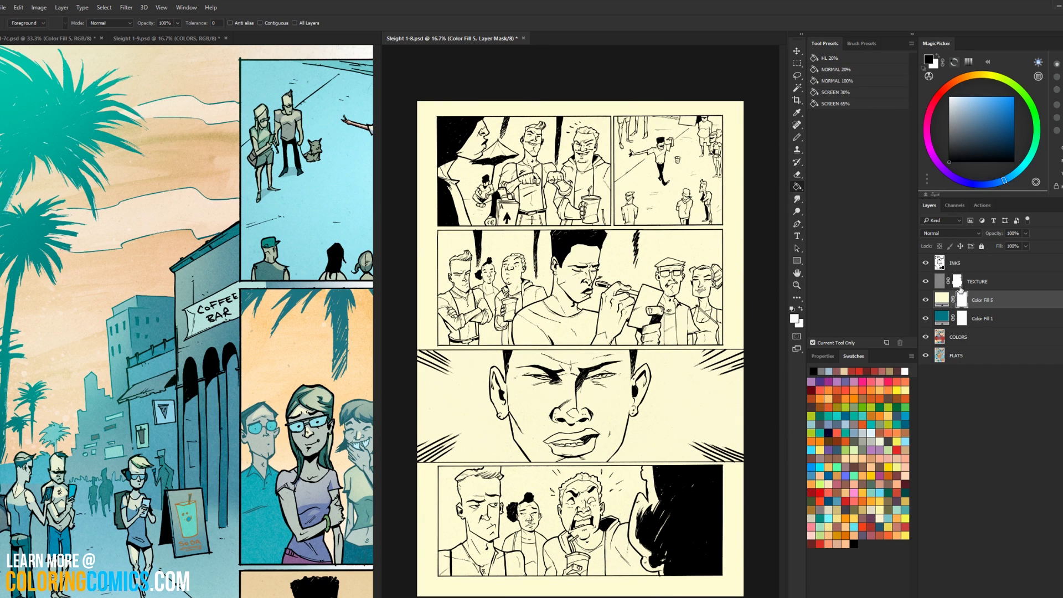
drag(958, 149, 949, 162)
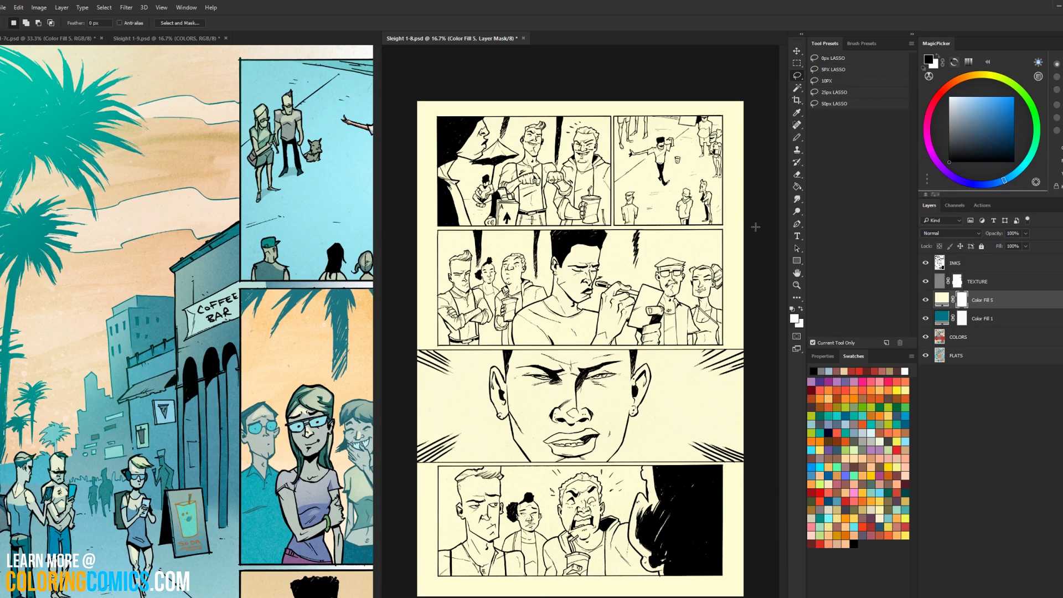
drag(954, 152, 944, 164)
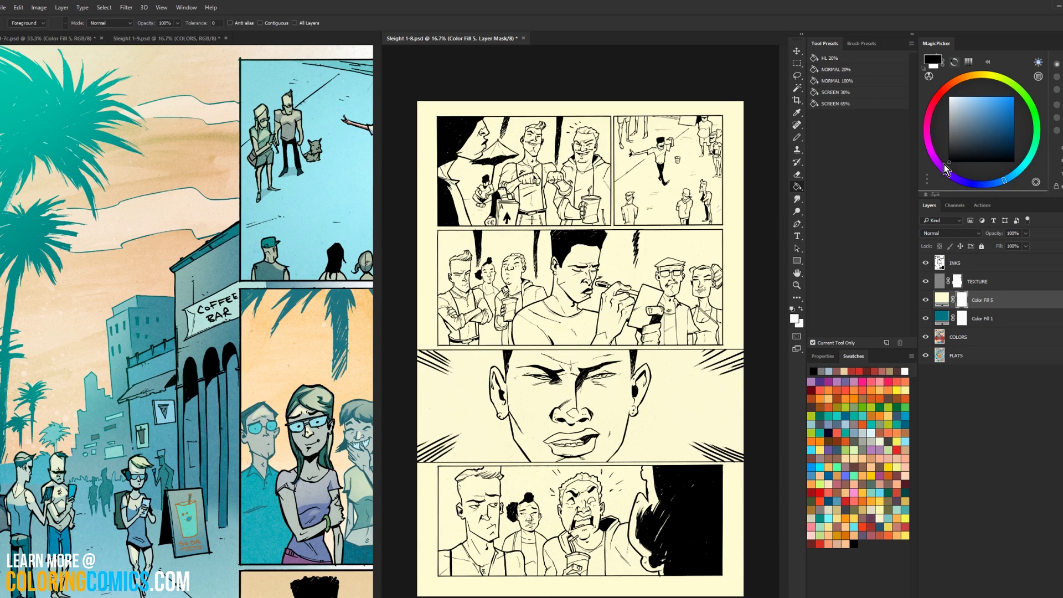
- Paint the whole Color Fill 5 mask black with a very large brush to hide the cream fill
key(b)
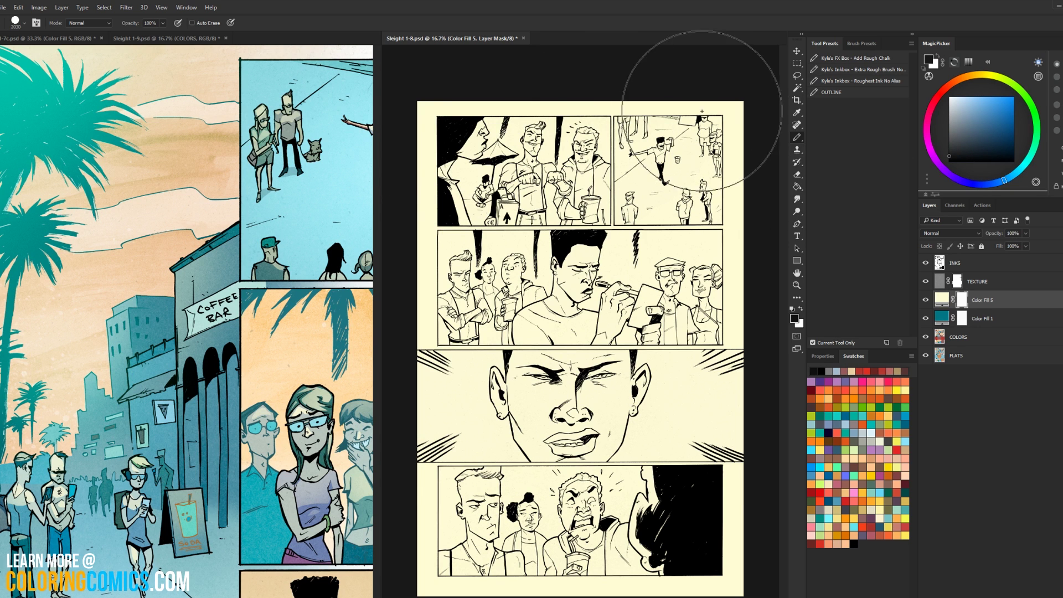
drag(688, 50, 740, 106)
mouse_move(692, 132)
mouse_down()
mouse_move(546, 118)
mouse_move(570, 233)
mouse_move(487, 388)
mouse_move(631, 423)
mouse_move(681, 553)
mouse_up()
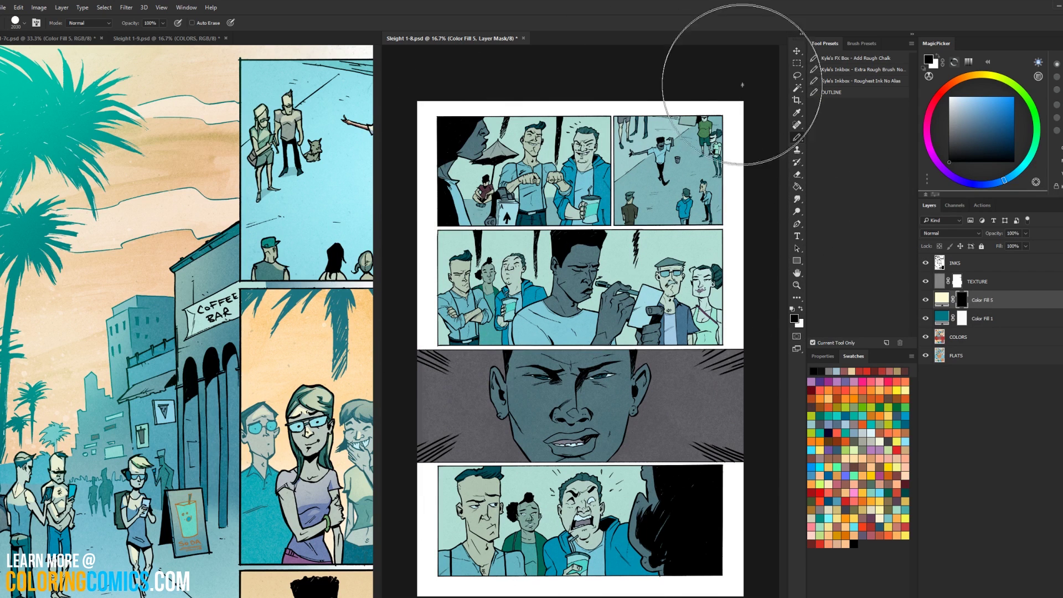
- Try inverting the Color Fill 5 mask, and return it to the spotted state it was copied with
key(l)
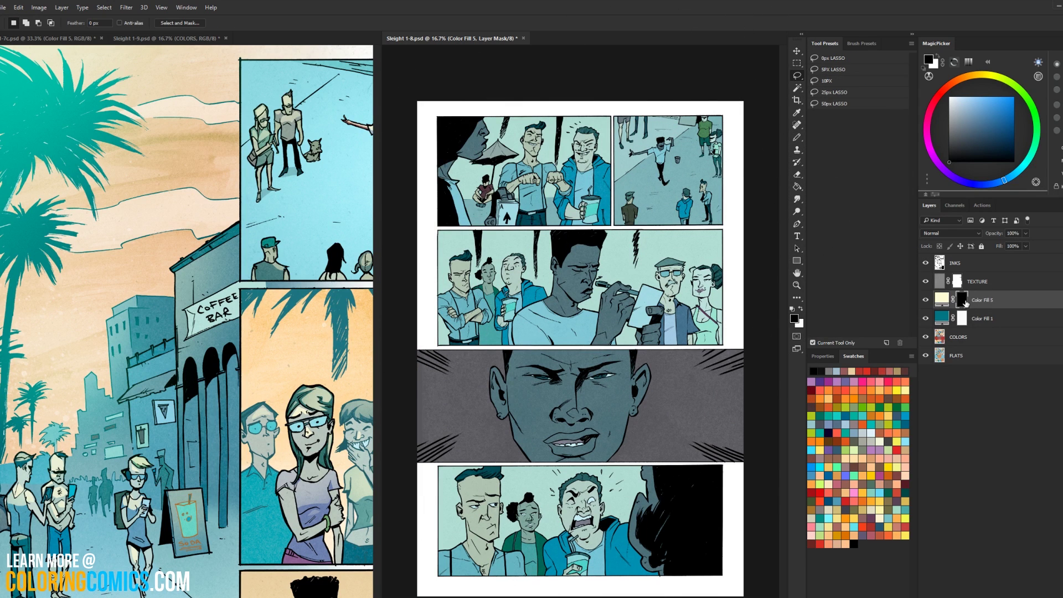
key(ctrl+i)
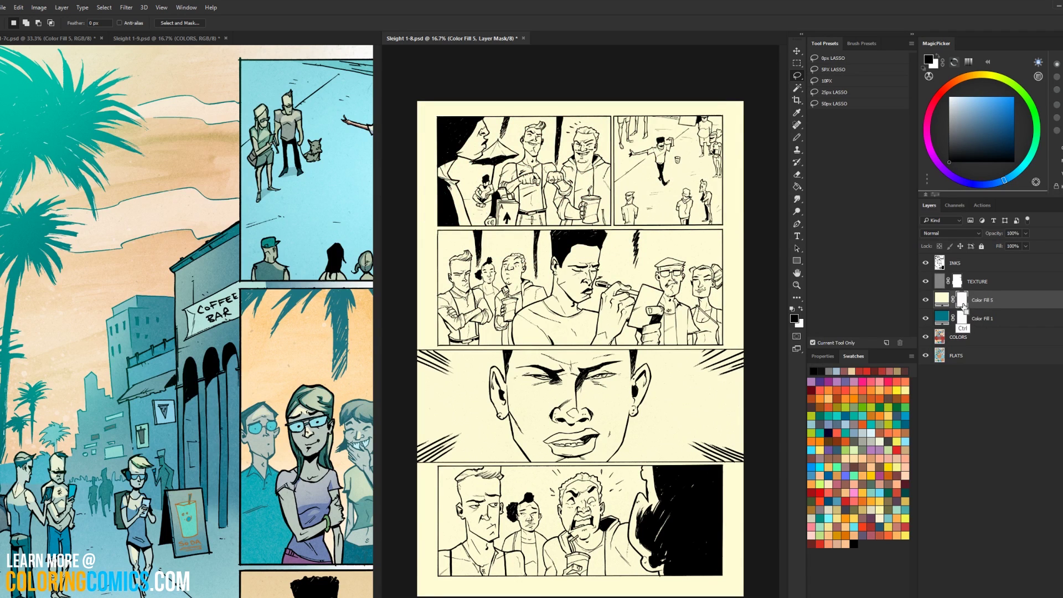
key(ctrl+i)
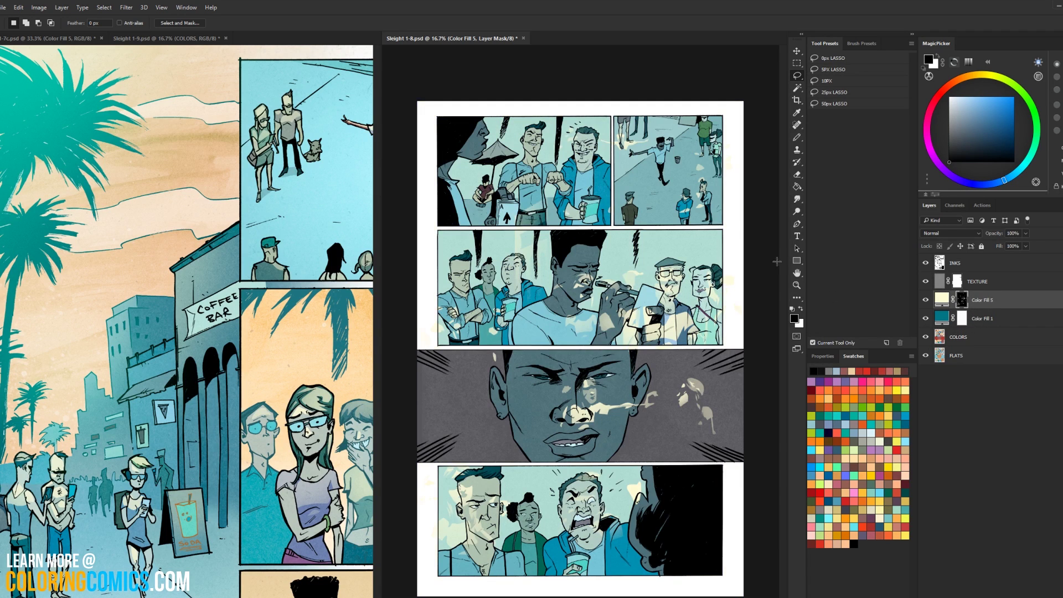
- Clear the Color Fill 5 mask to white and fill it with black using the Paint Bucket, hiding the cream color everywhere
right_click(964, 300)
click(1015, 327)
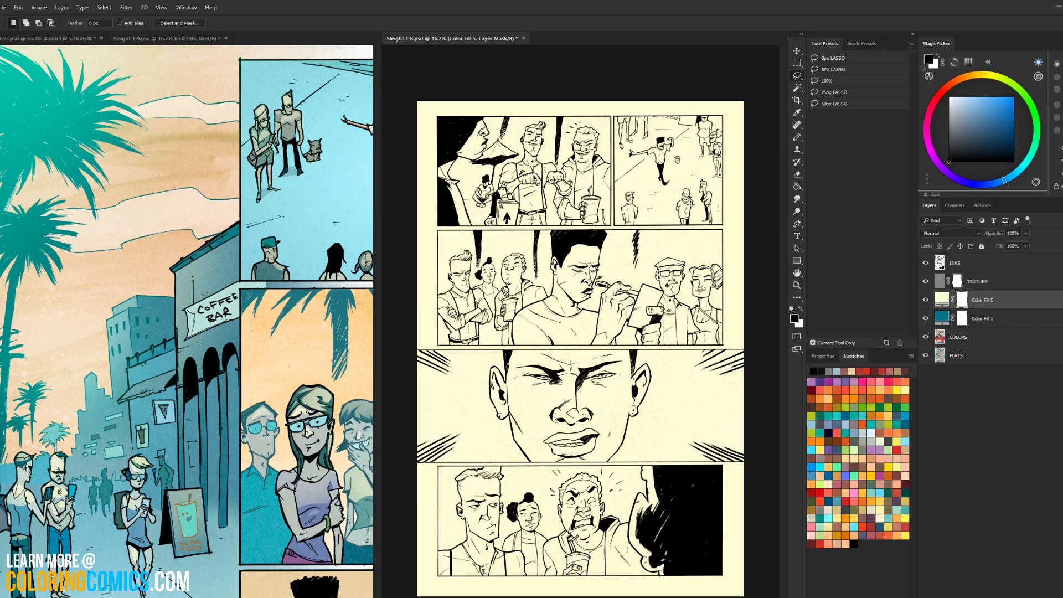
key(g)
click(690, 203)
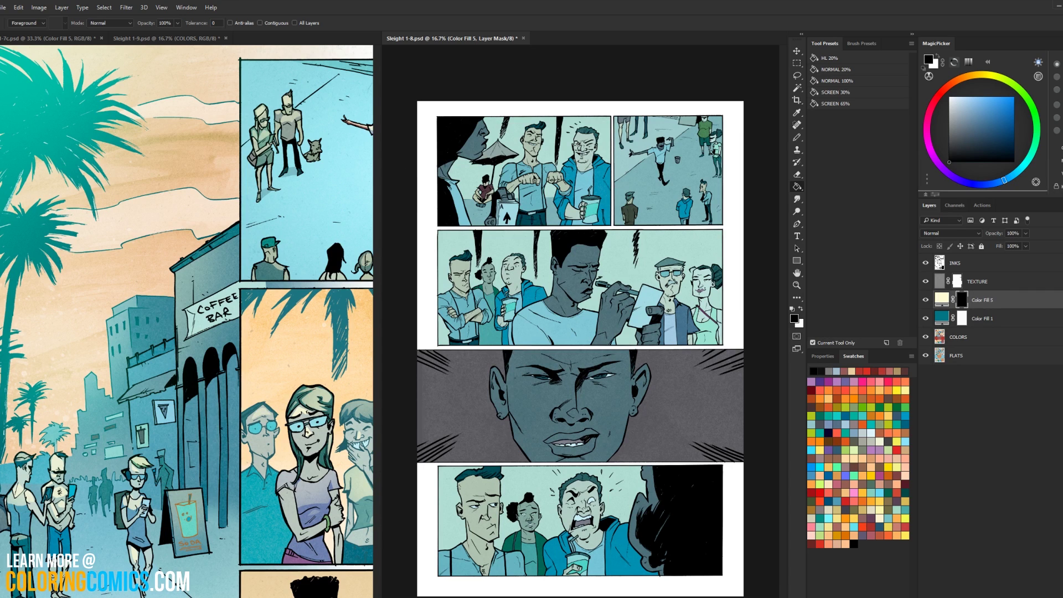
- Copy the Color Fill 5 and Color Fill 1 layers together from Sleight 1-8 into Sleight 1-9 above COLORS
shift+click(987, 319)
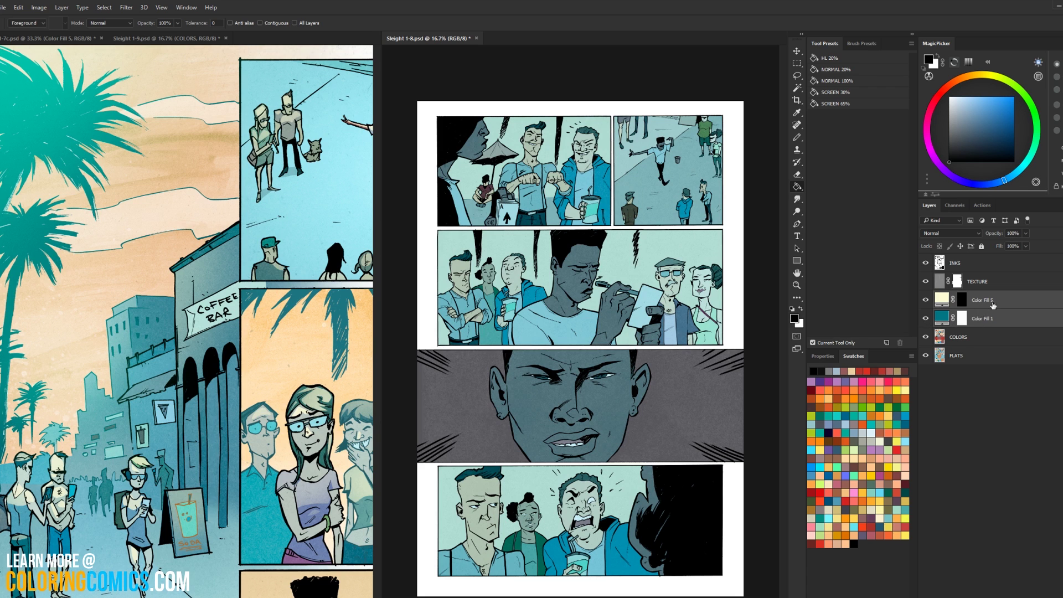
click(142, 38)
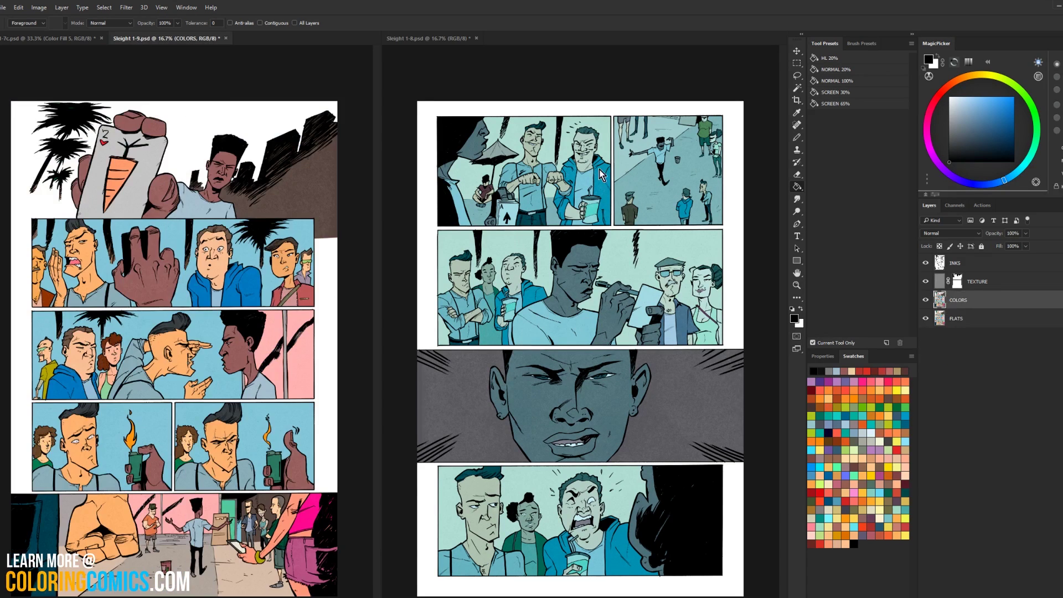
click(700, 243)
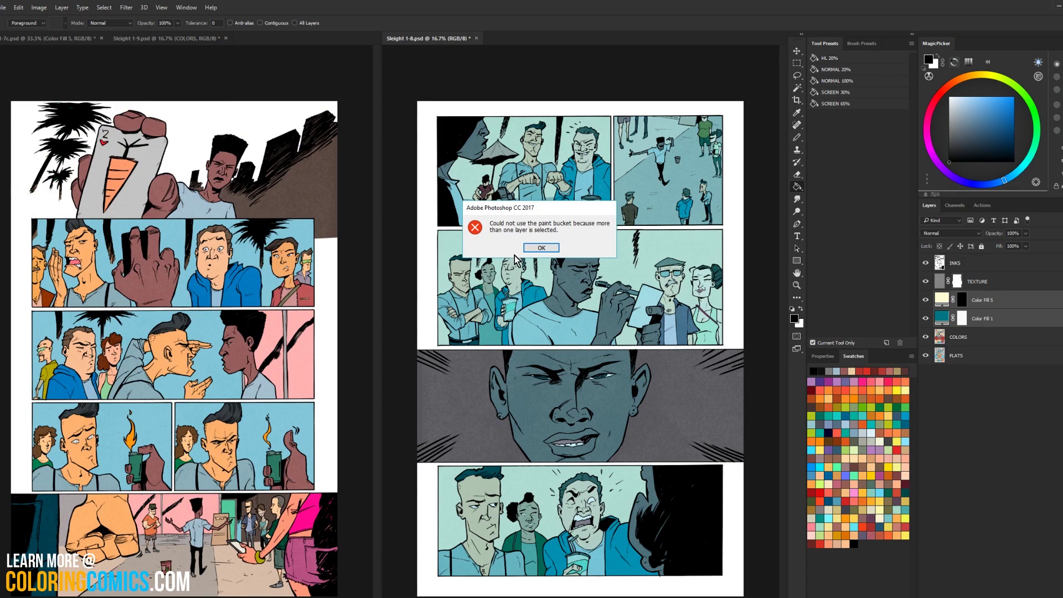
click(531, 250)
drag(985, 301, 193, 333)
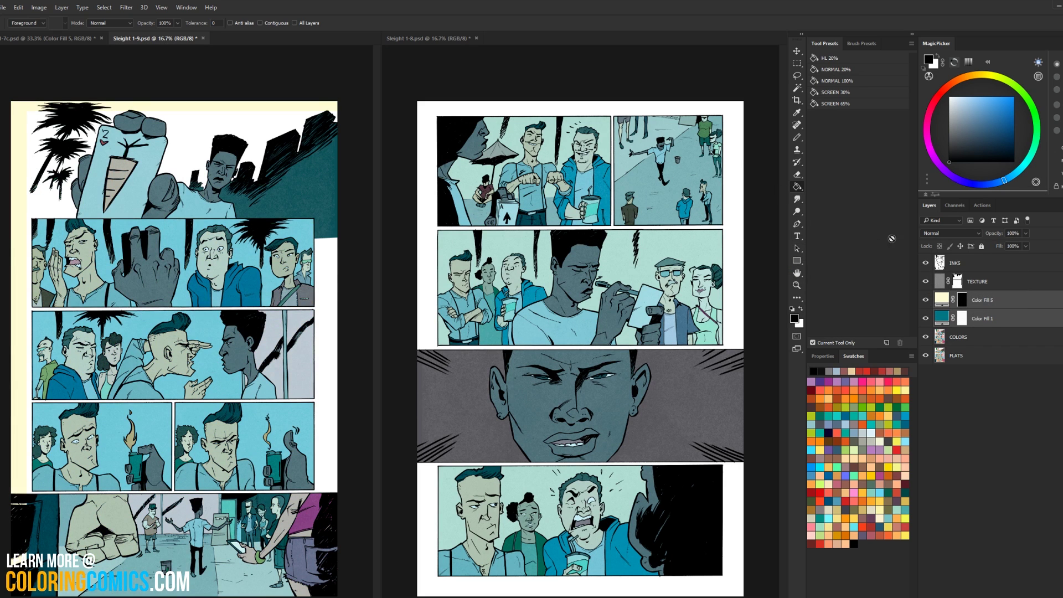
- Paint the remaining cream strip out of the Color Fill 5 mask in Sleight 1-9 with black
click(34, 518)
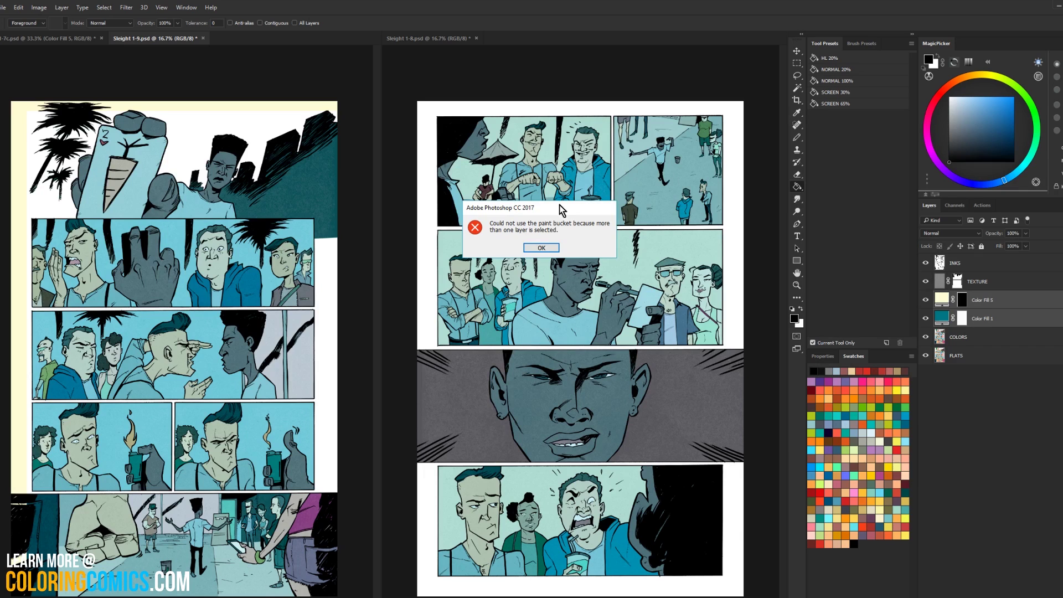
click(545, 249)
click(960, 299)
key(b)
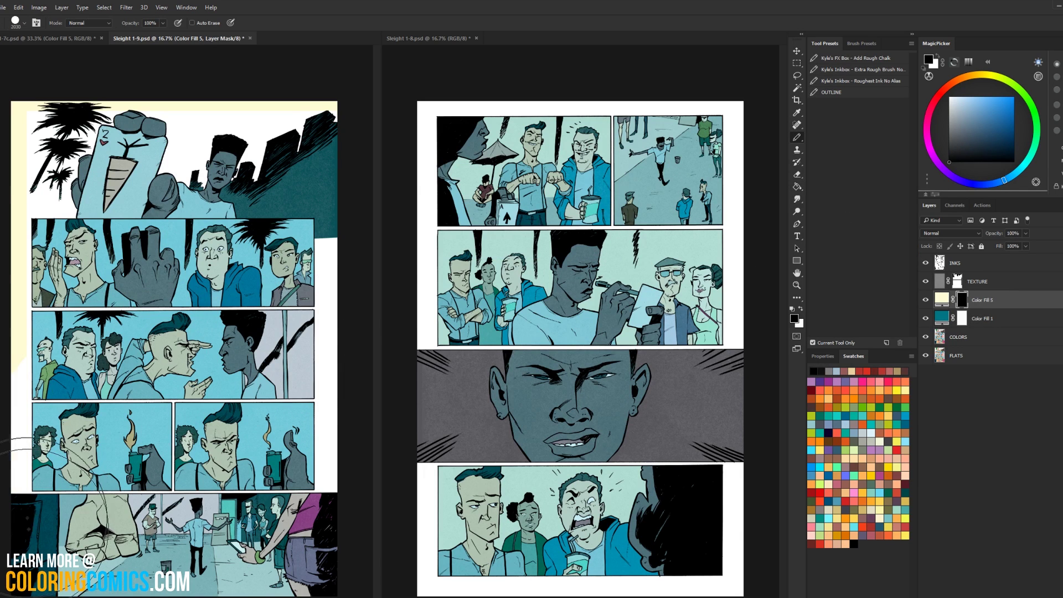
mouse_move(29, 521)
mouse_down()
mouse_move(0, 149)
mouse_move(187, 93)
mouse_up()
key(l)
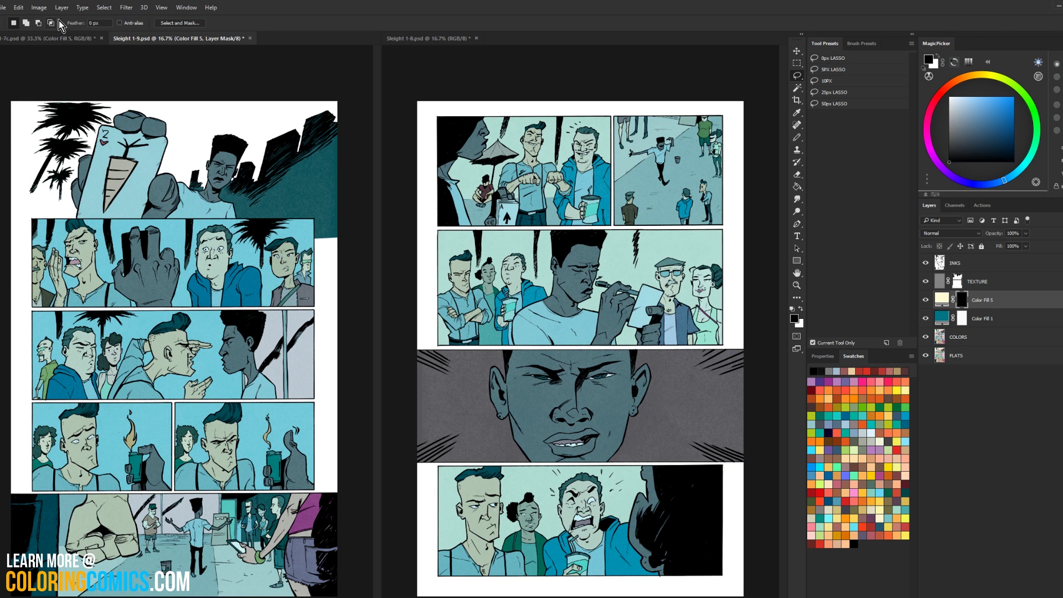
- Bring 1-7c back into view, and dock Sleight 1-8 into the same tab group as the other documents
click(72, 39)
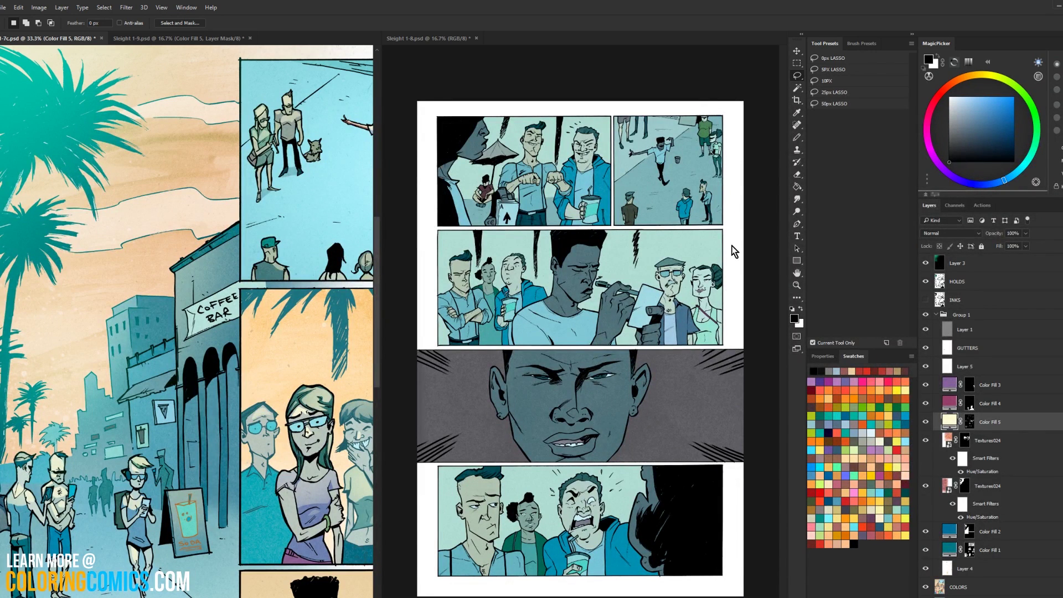
key(b)
click(752, 308)
click(553, 247)
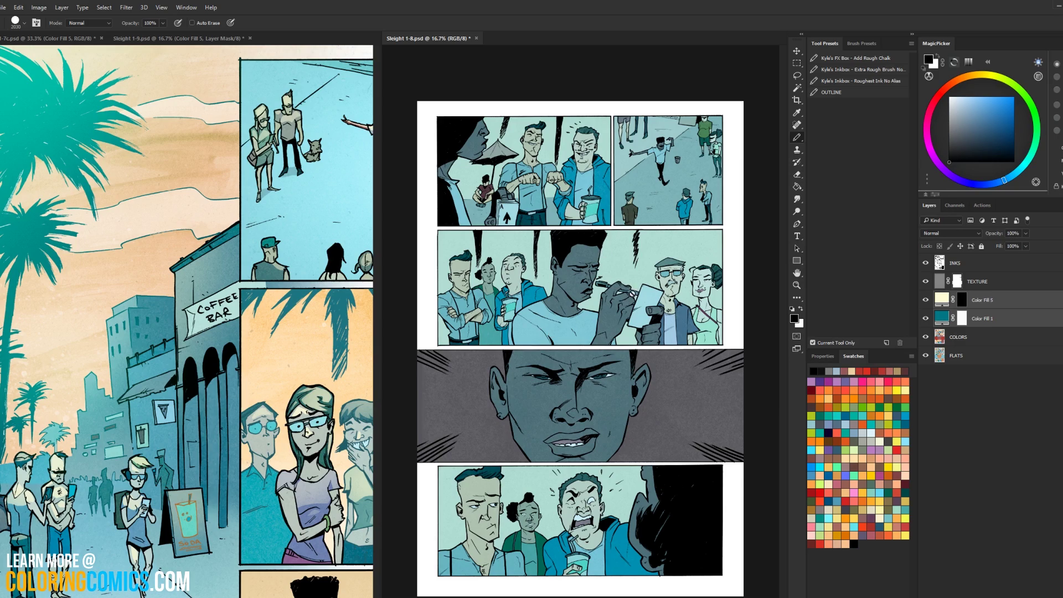
ctrl+click(652, 291)
drag(652, 226, 688, 281)
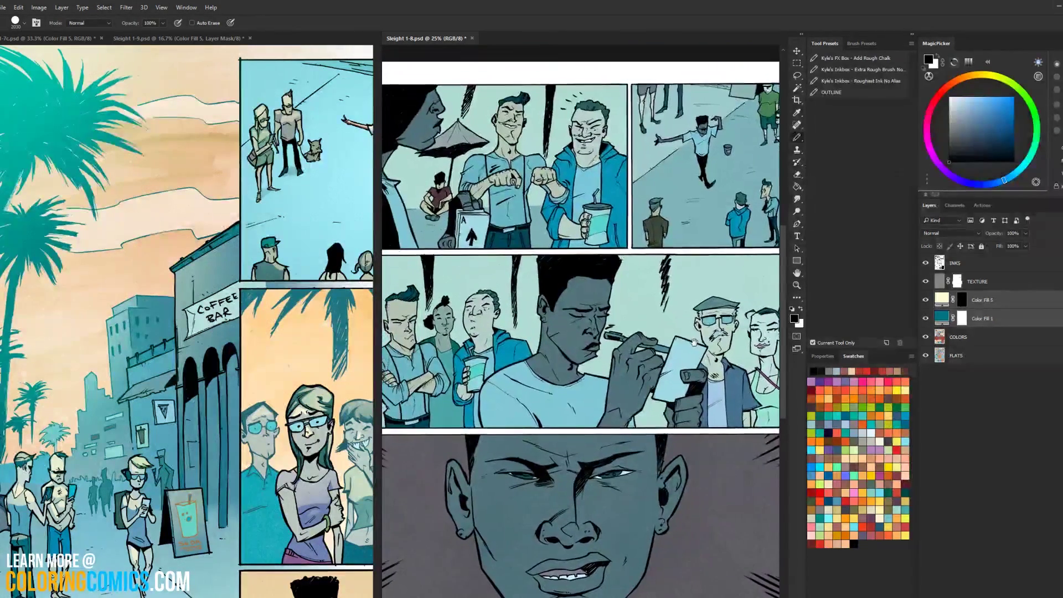
drag(407, 38, 355, 39)
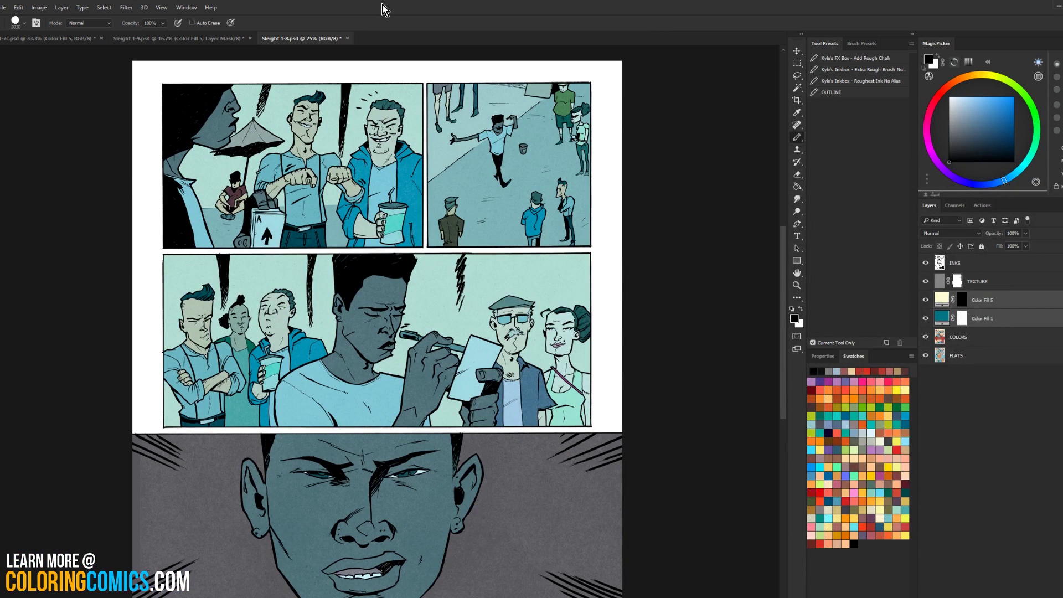
drag(613, 360, 689, 218)
drag(625, 355, 677, 483)
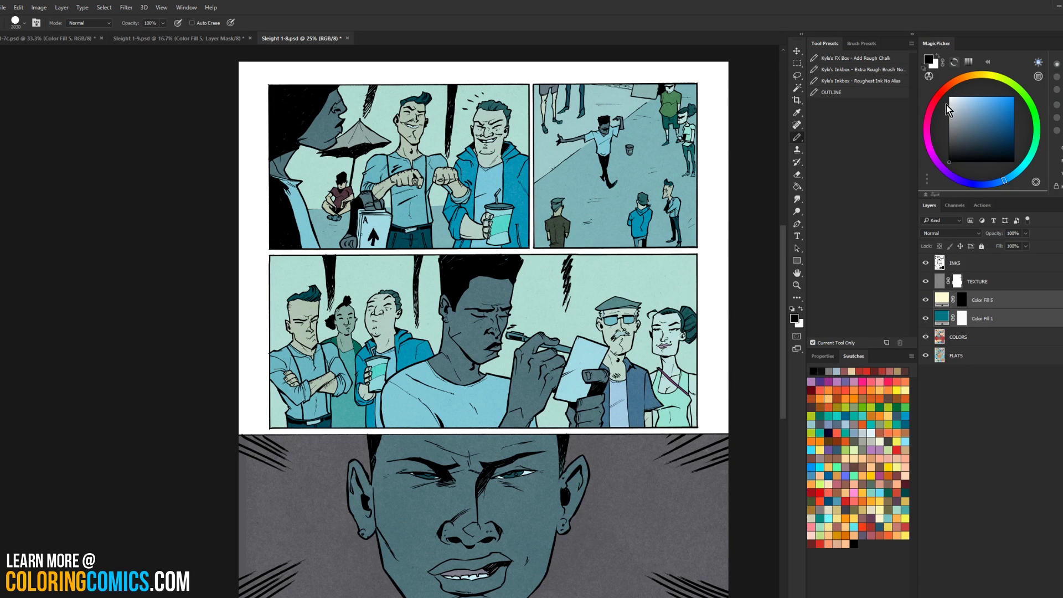
- Make COLORS the active layer in Sleight 1-8, and study the backgrounds and figures in 1-7c as reference
click(944, 338)
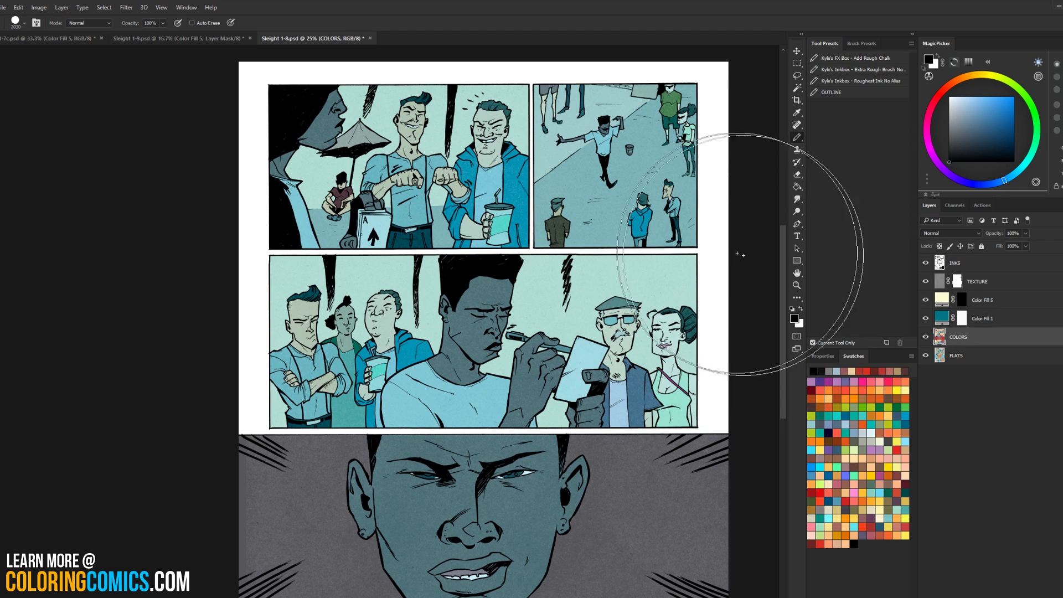
click(66, 38)
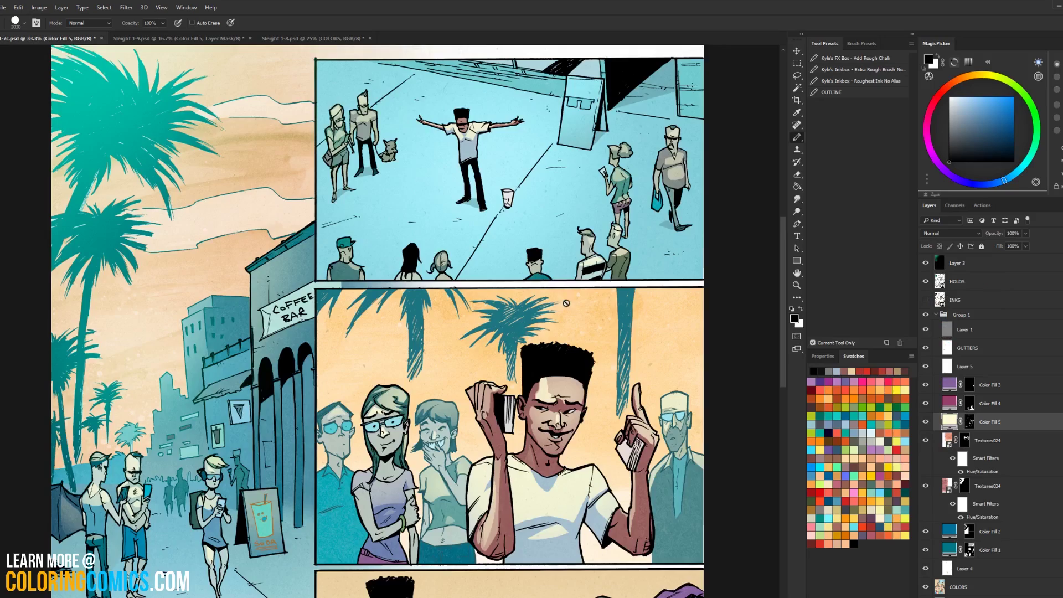
scroll(587, 218, up, 2)
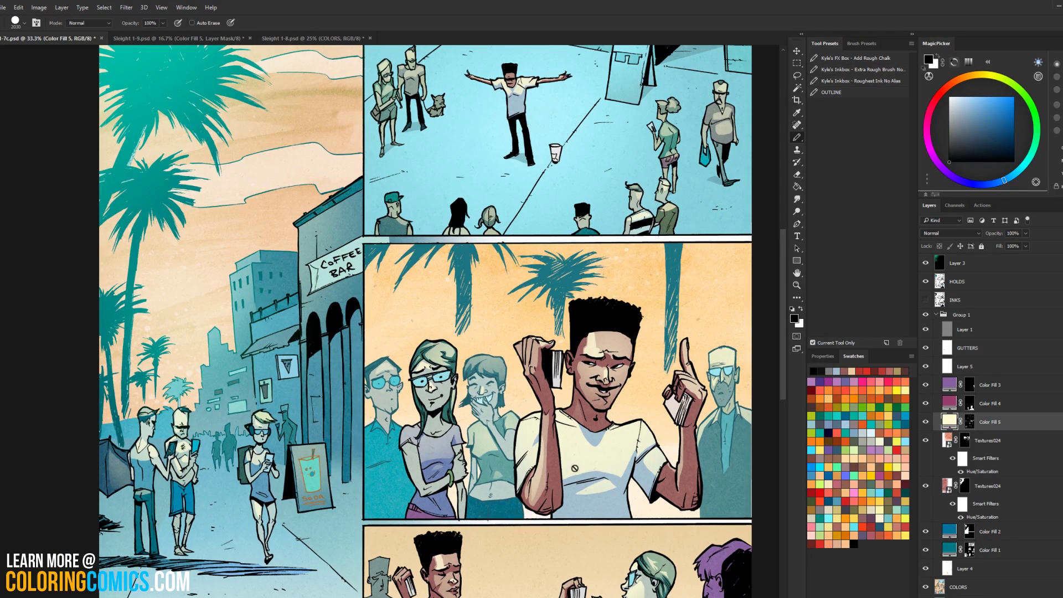
click(308, 38)
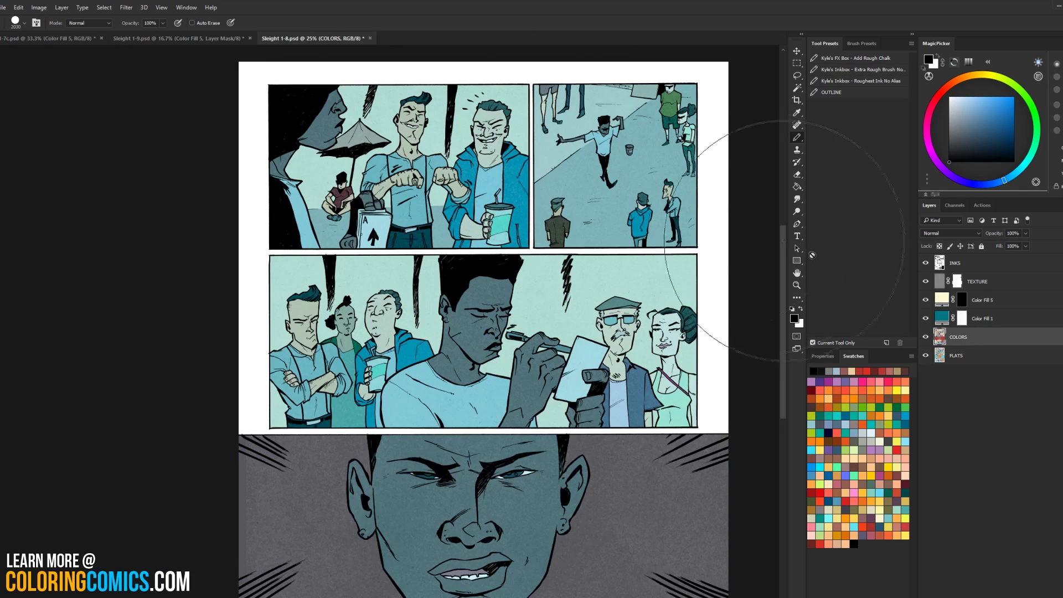
- Select the panel background areas in Sleight 1-8 from the FLATS layer with the Magic Wand
click(797, 285)
alt+click(745, 357)
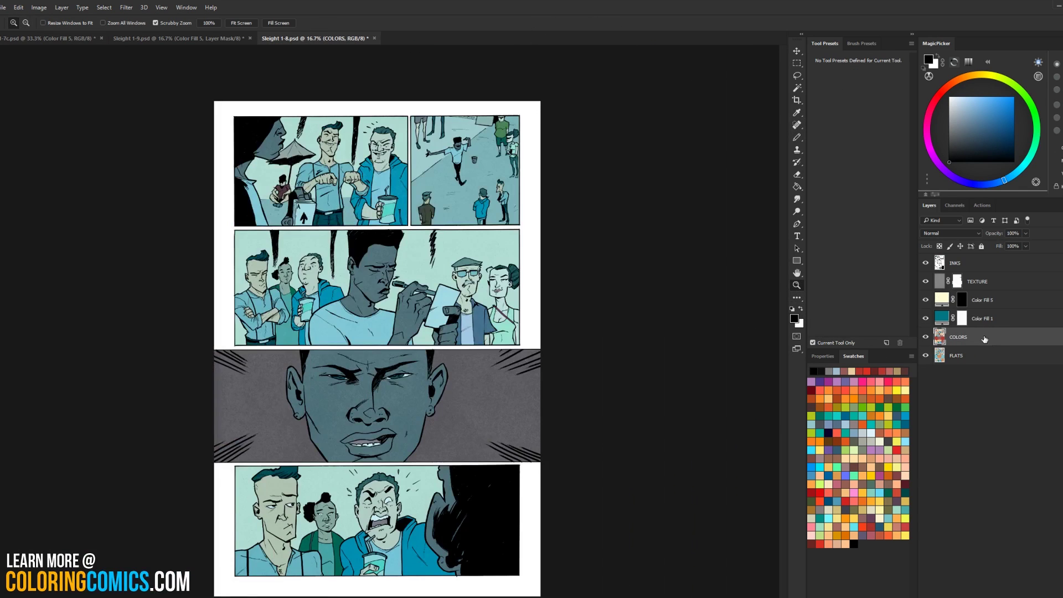
click(962, 355)
key(w)
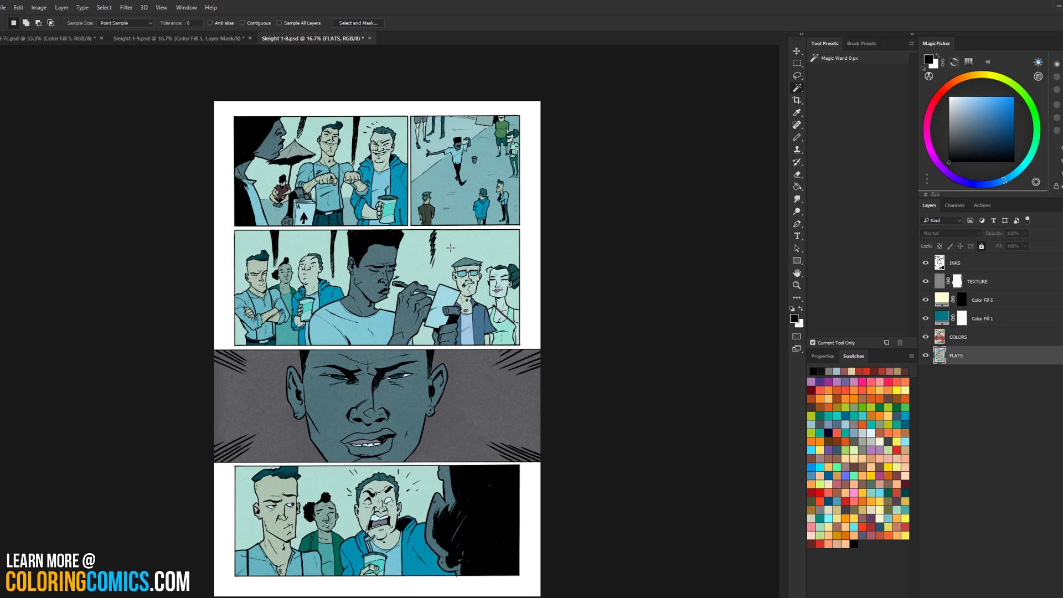
click(440, 301)
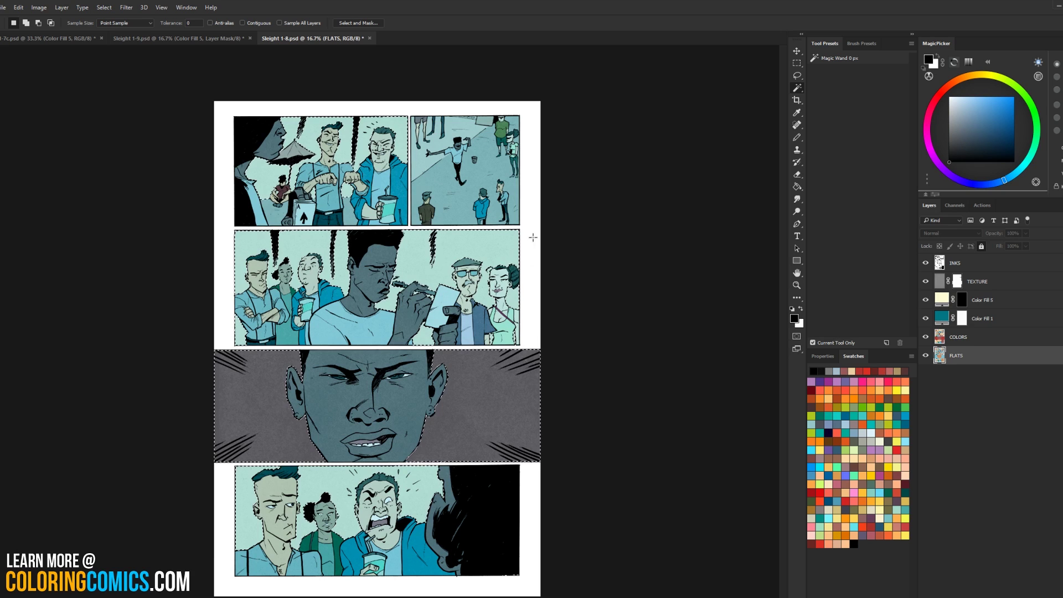
- Try to subtract the close-up face panel from the background selection with the Rectangular Marquee, and undo it
key(m)
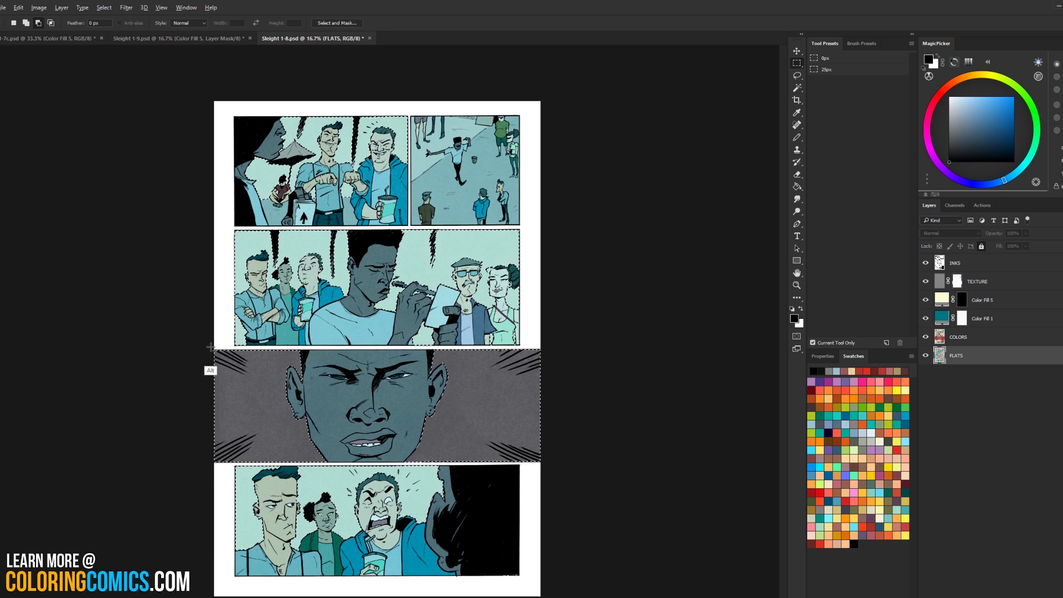
drag(386, 393, 649, 465)
key(ctrl+z)
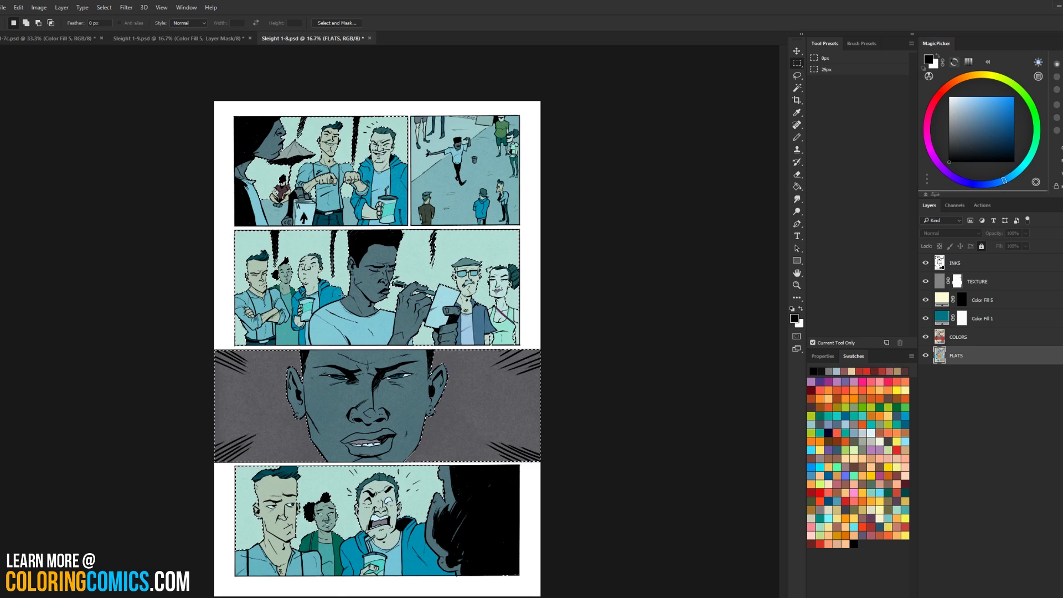
- Keep the background selection in Sleight 1-8, and make the layer mask of Color Fill 1 the active target
ctrl+click(439, 308)
drag(439, 309, 533, 425)
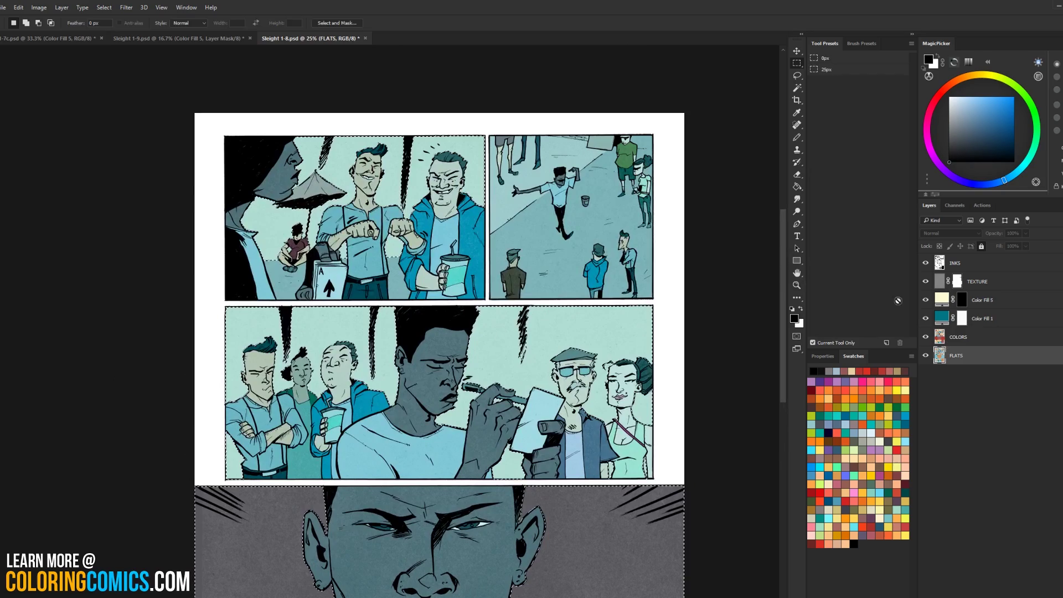
key(w)
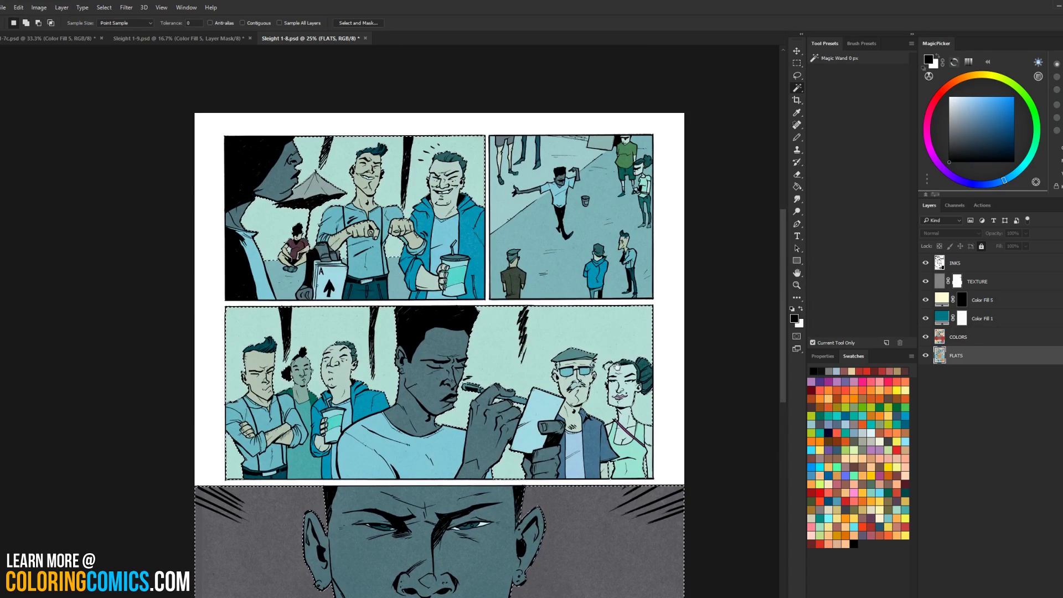
drag(593, 458, 591, 289)
drag(577, 225, 594, 362)
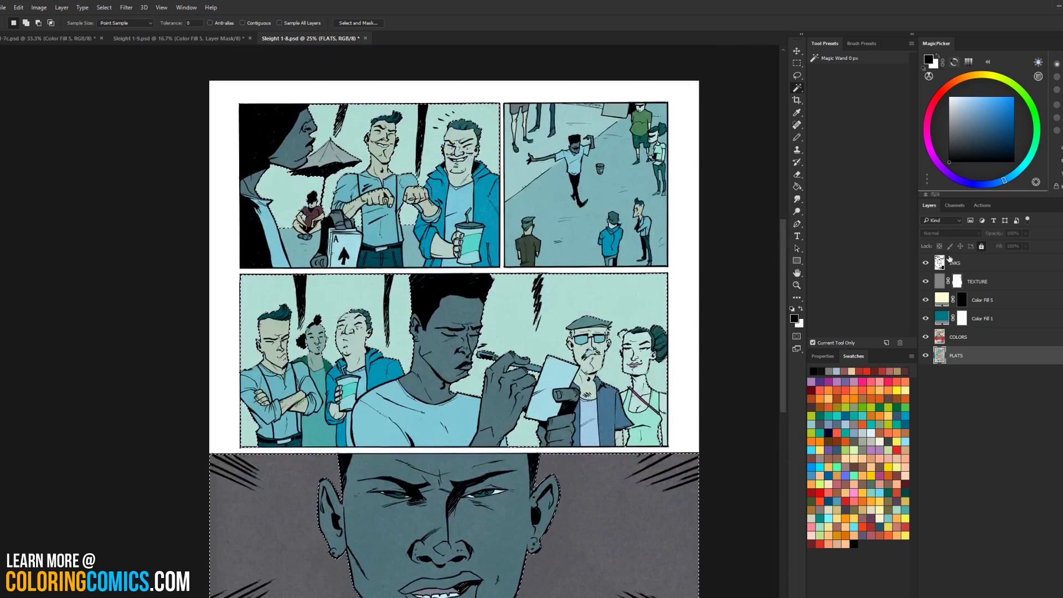
click(962, 300)
click(961, 318)
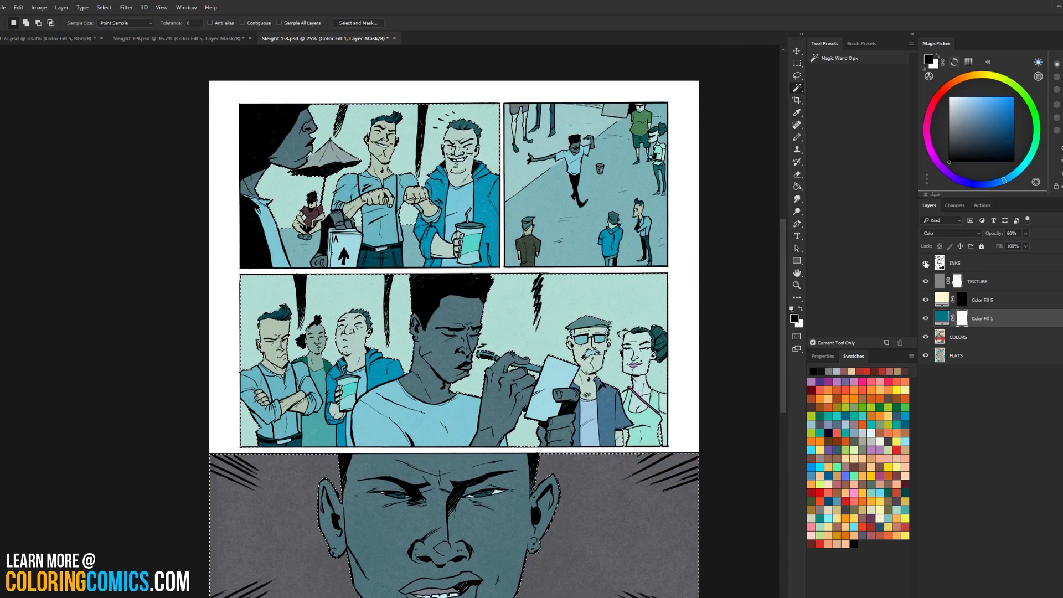
- Hide and show Color Fill 1 to compare the page with and without its teal tint
click(926, 319)
click(926, 319)
click(926, 319)
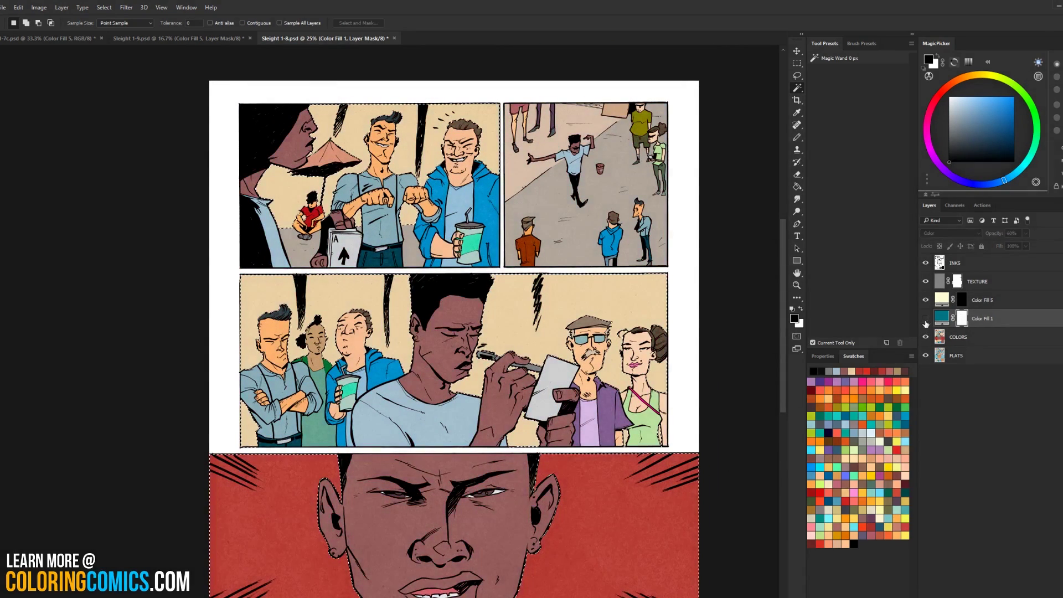
click(925, 319)
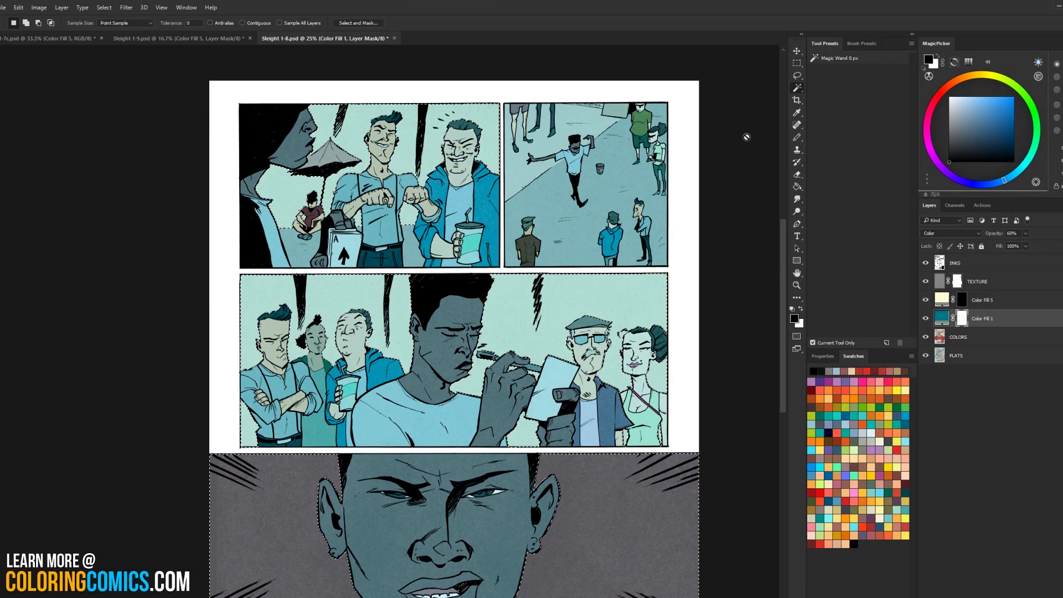
- Fill the selected background areas with black on the Color Fill 1 mask, and clear the selection
key(g)
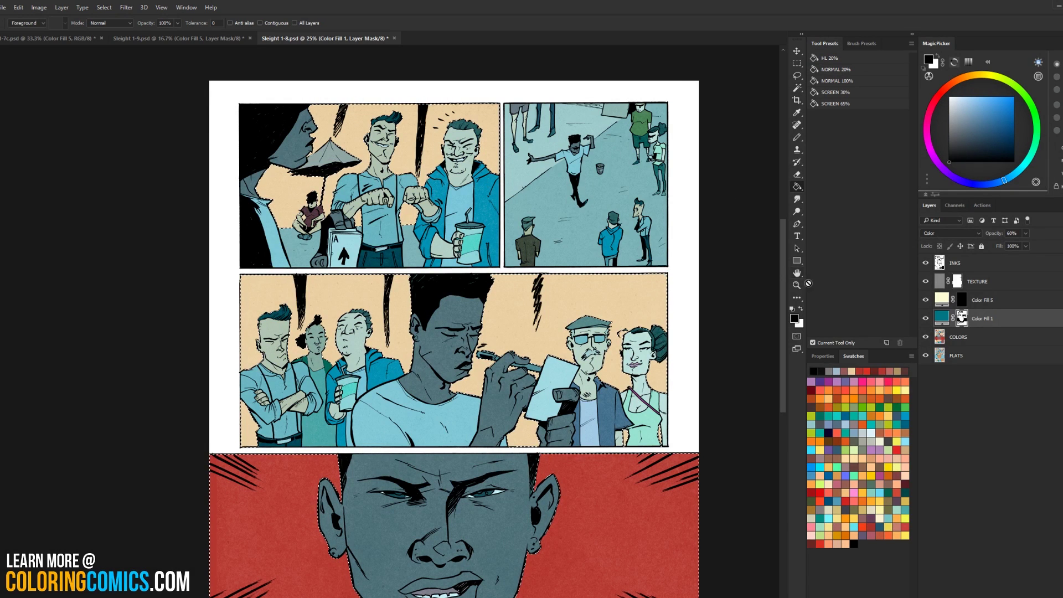
key(ctrl+d)
click(798, 285)
alt+click(745, 353)
alt+click(745, 354)
key(l)
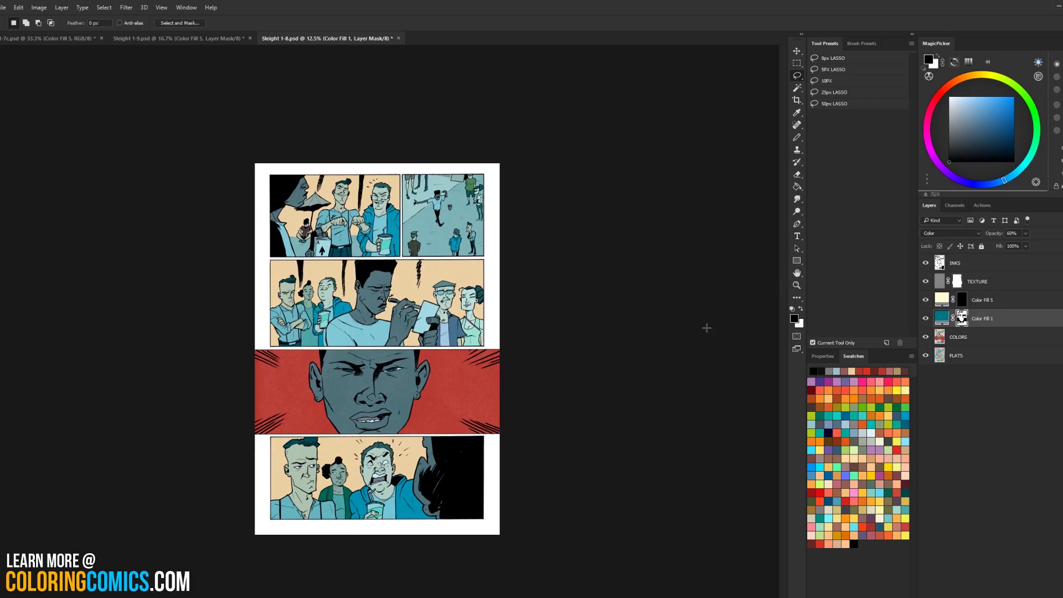
- Undo the mask fill and deselection, and examine the panels with the teal tint covering the backgrounds
key(ctrl+plus)
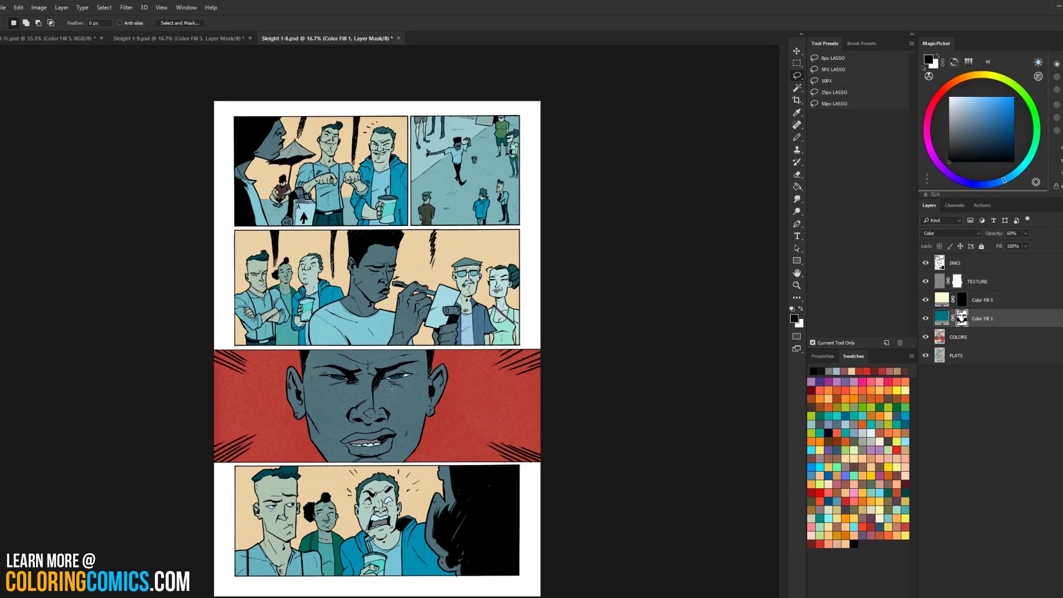
key(ctrl+space)
drag(405, 279, 563, 366)
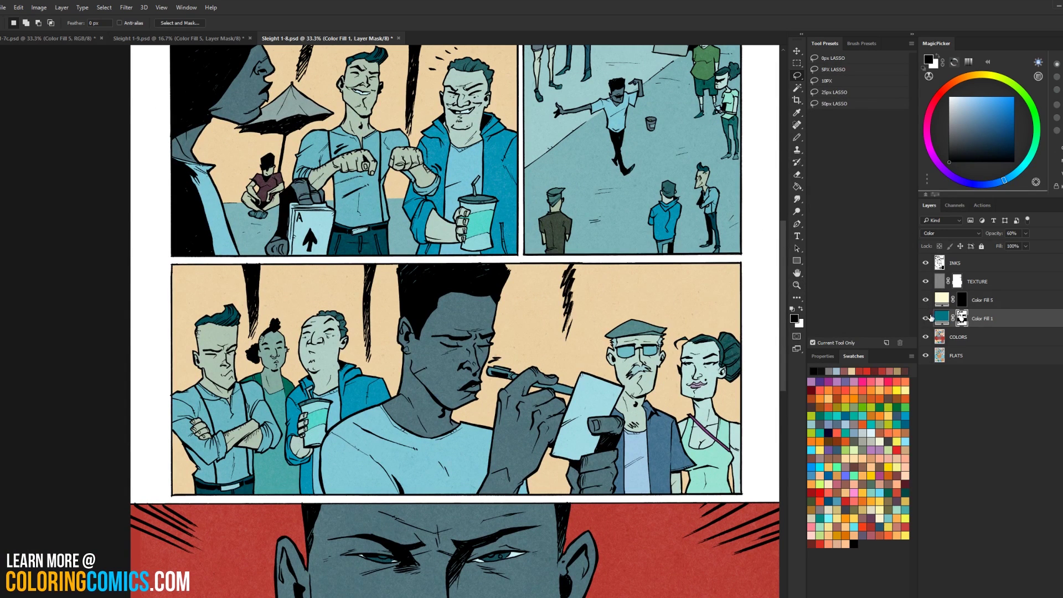
key(ctrl+alt+z)
key(ctrl+alt+z)
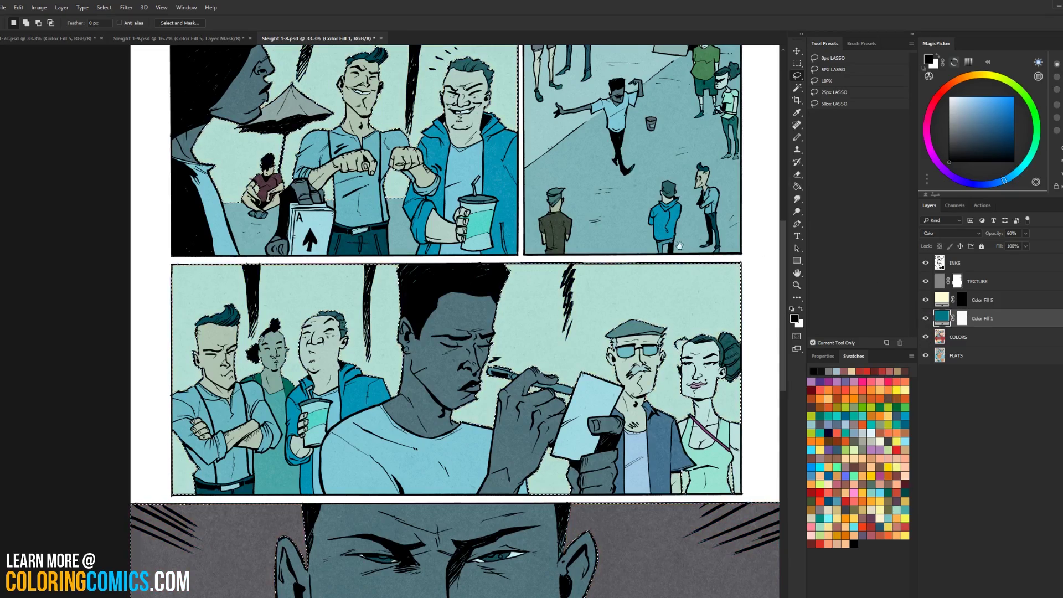
drag(679, 245, 671, 399)
drag(736, 356, 718, 299)
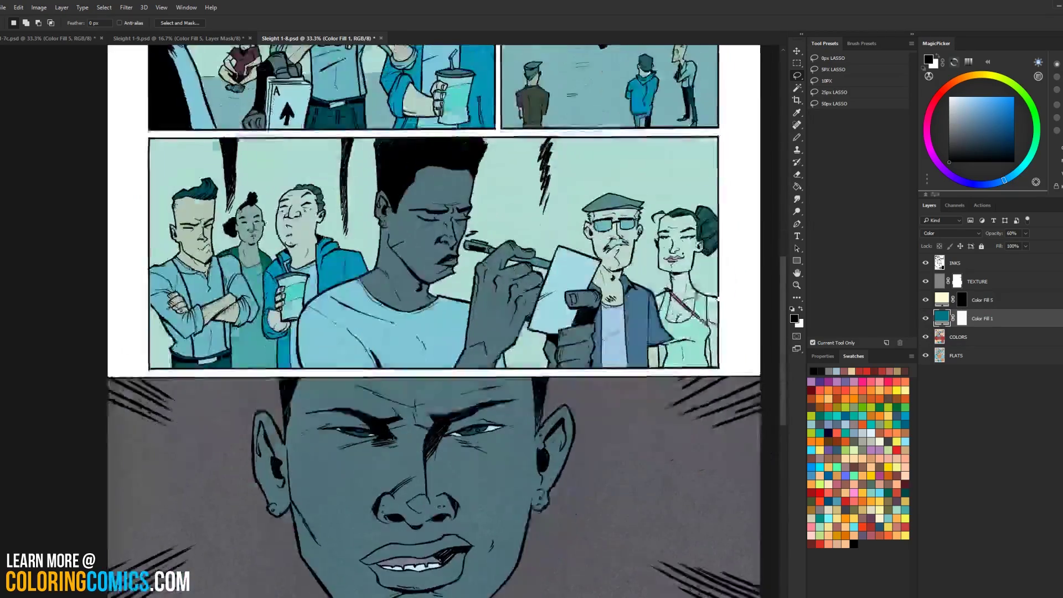
drag(635, 320, 638, 285)
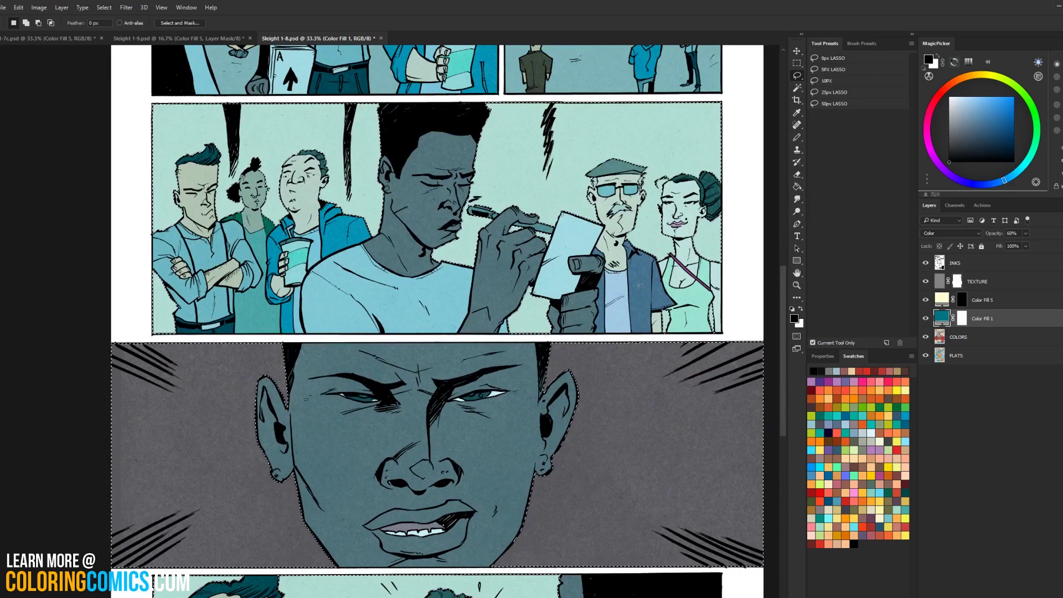
drag(663, 326, 663, 281)
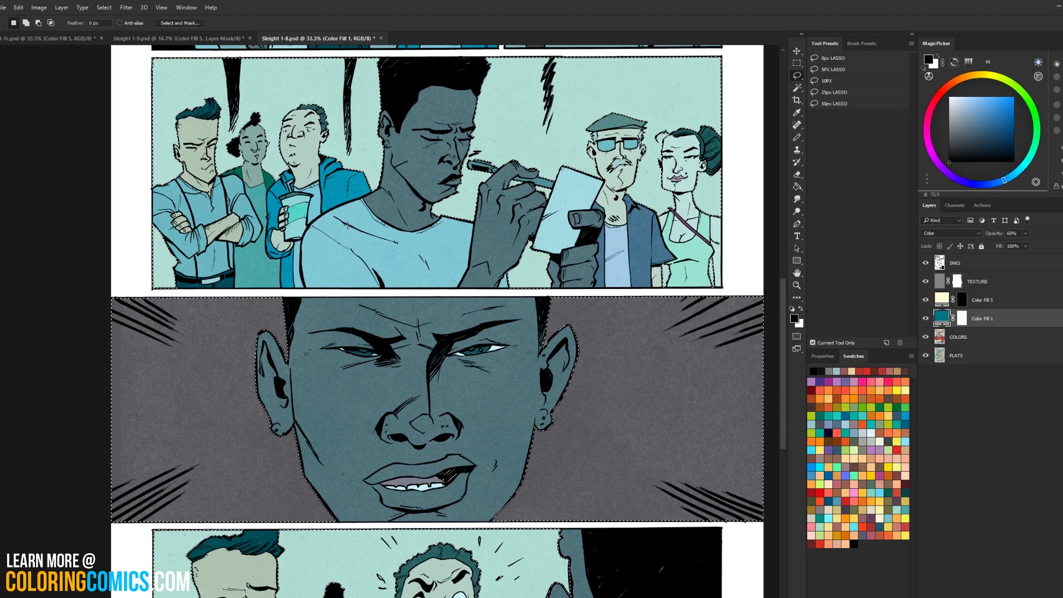
scroll(440, 321, down, 3)
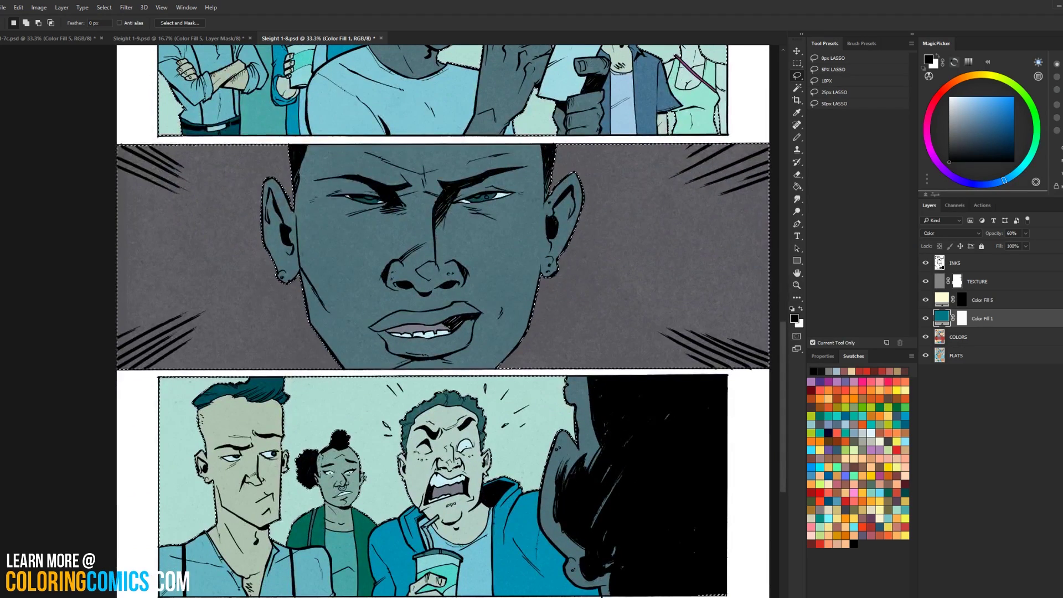
scroll(609, 360, up, 5)
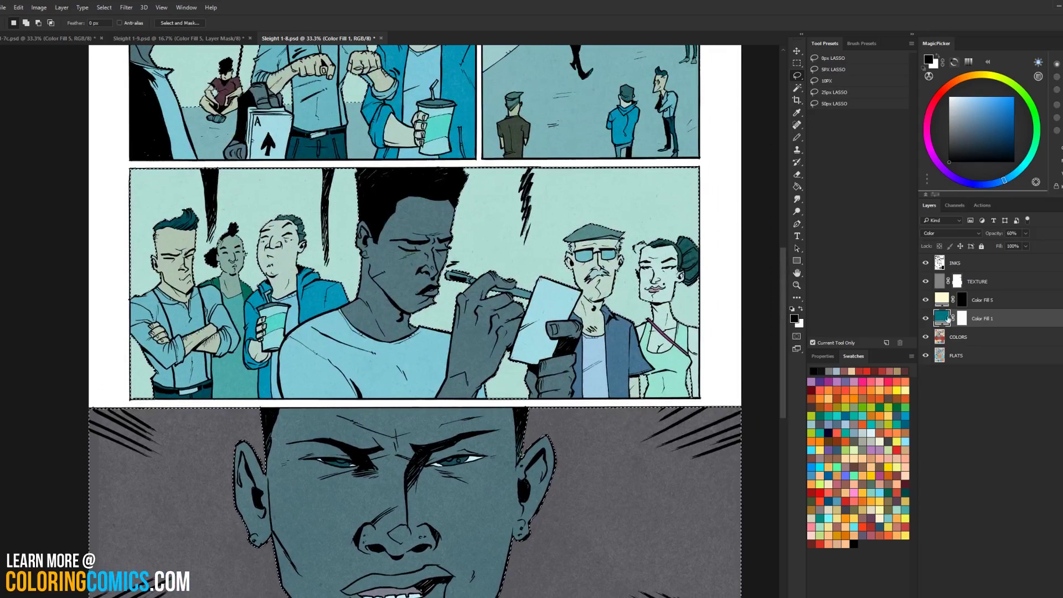
- Redo the black fill on the Color Fill 1 mask and the deselection, and view the whole page
key(ctrl+shift+z)
key(ctrl+shift+z)
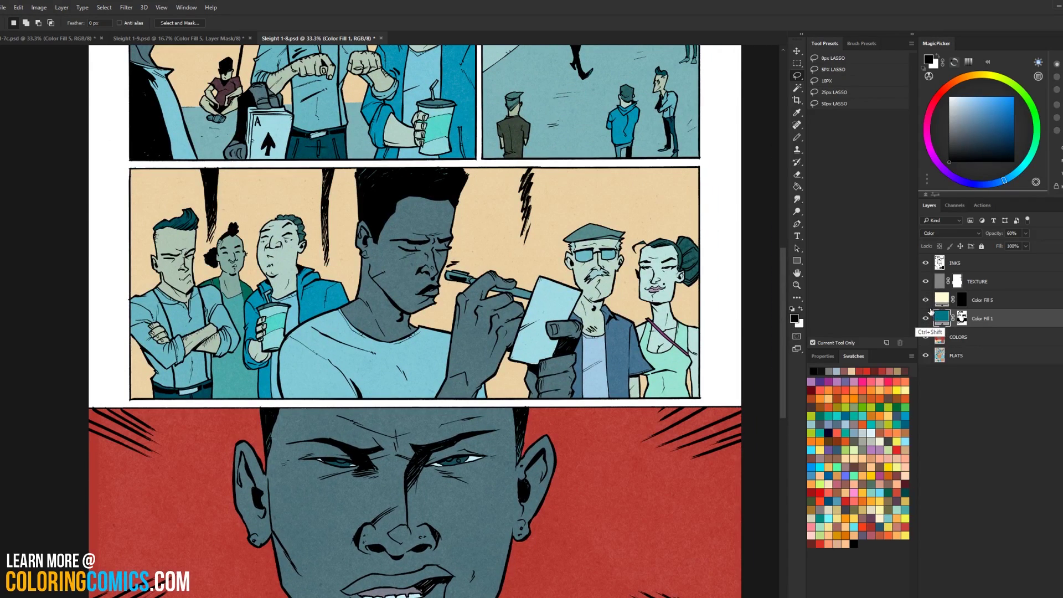
click(797, 286)
alt+click(747, 343)
alt+click(746, 343)
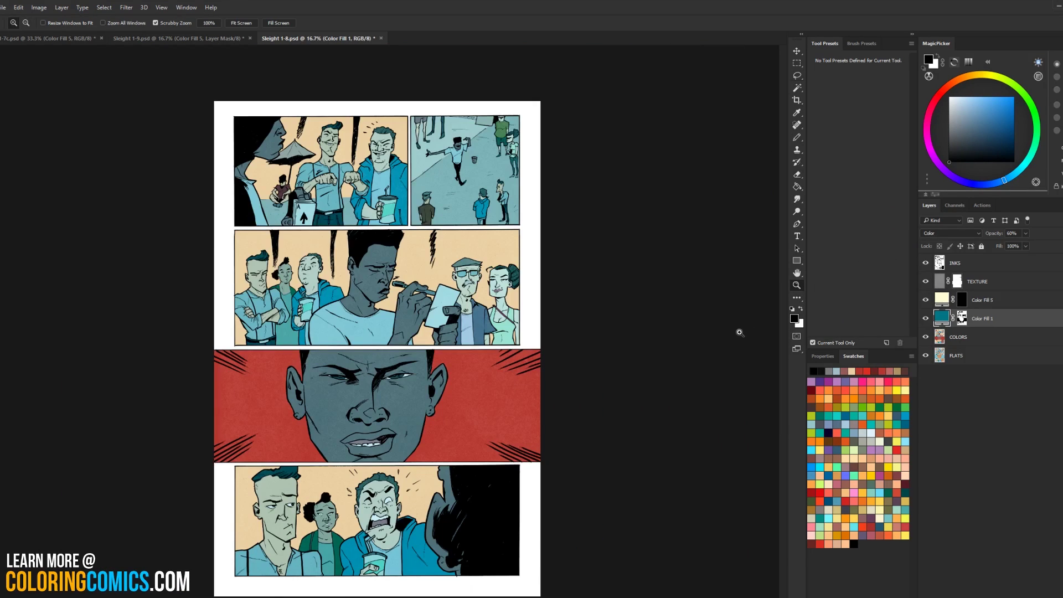
key(l)
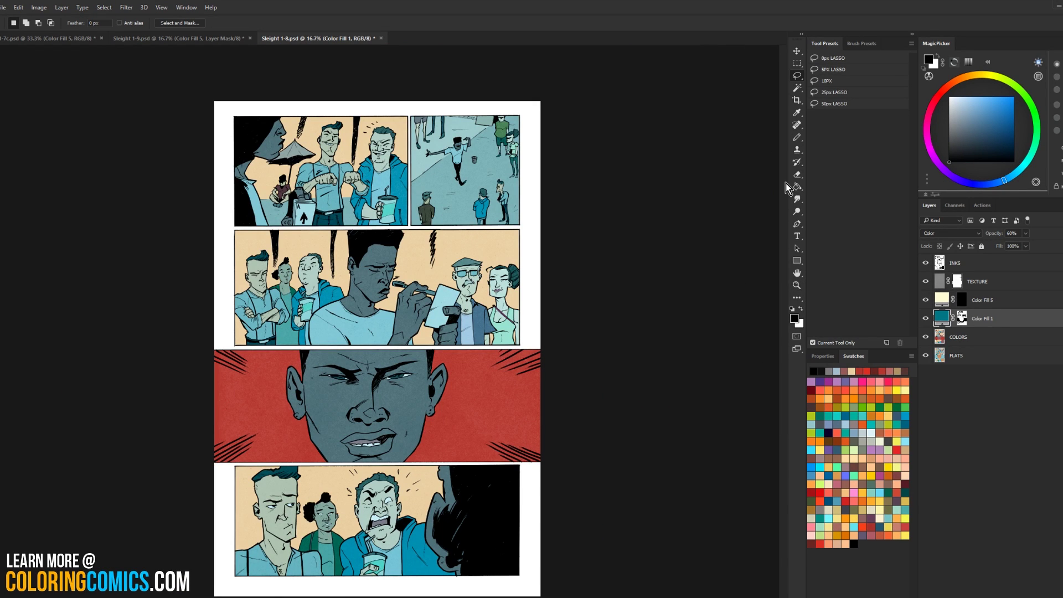
- Try opposing hues around the MagicPicker color wheel, including yellow, blue, magenta and green, to compare complementary pairs
click(989, 77)
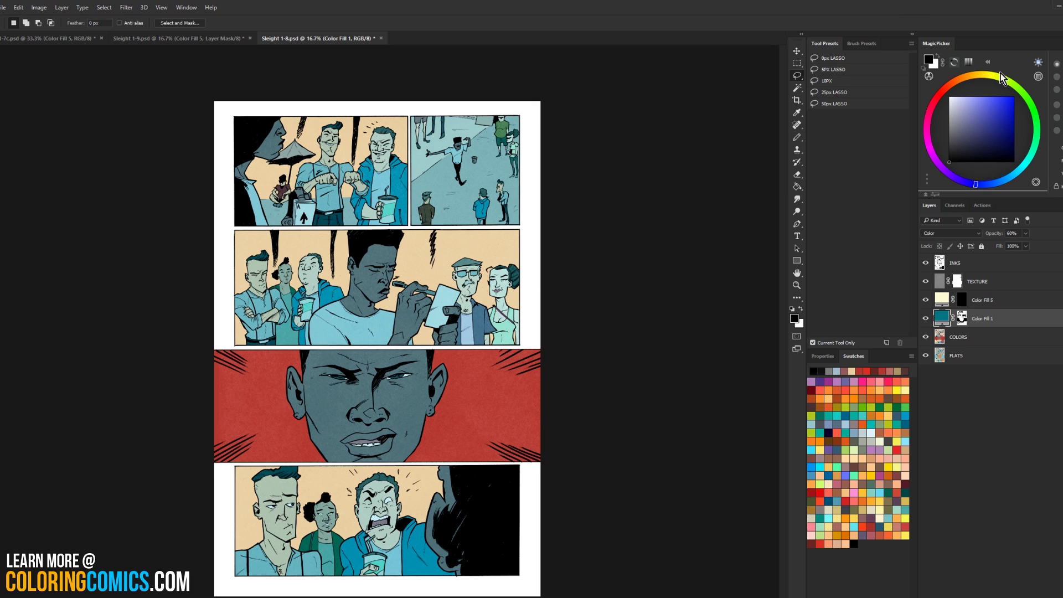
click(990, 76)
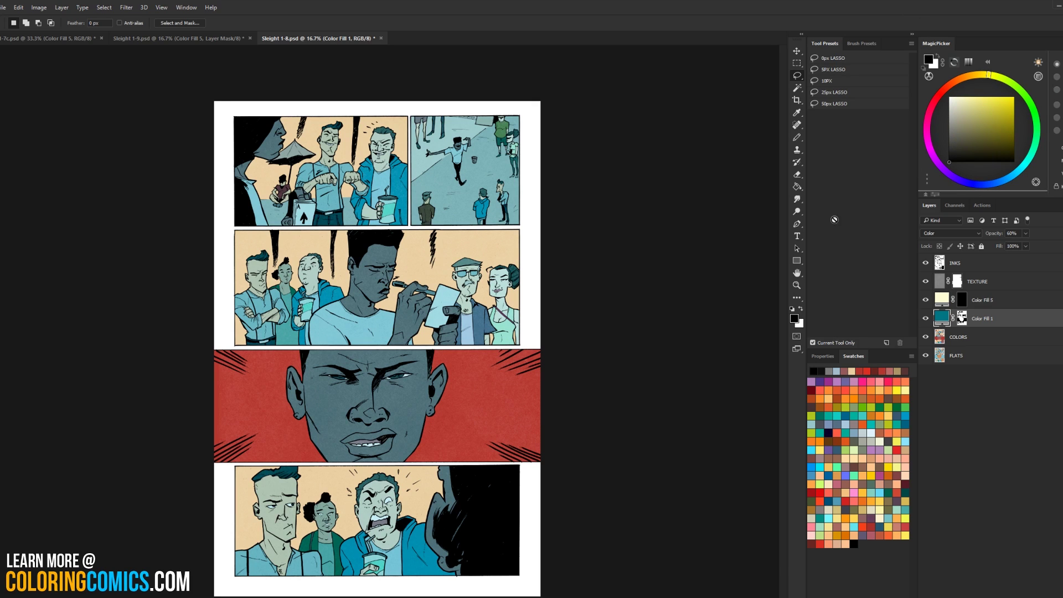
click(980, 186)
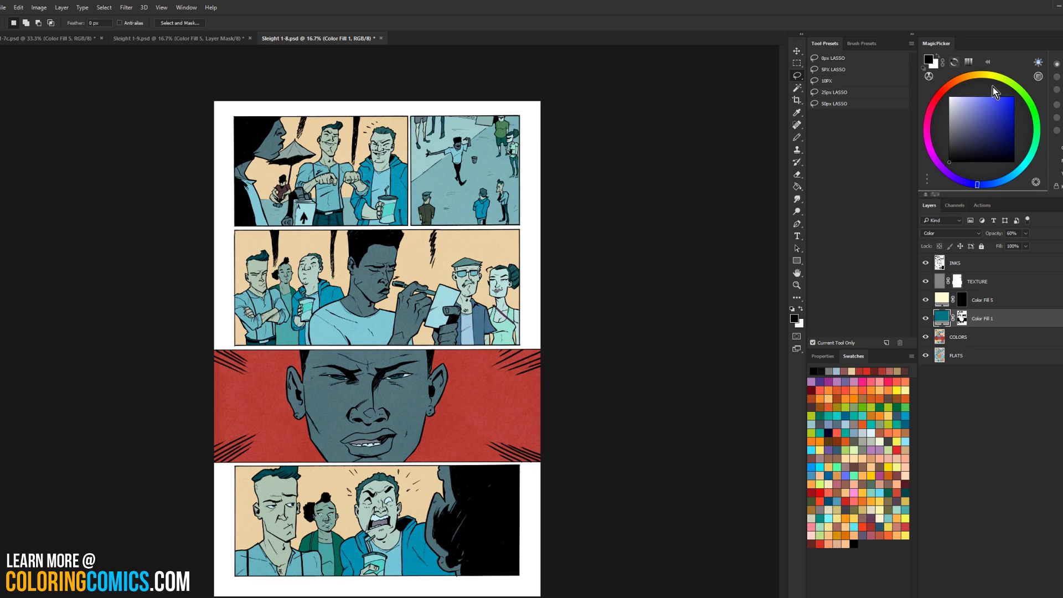
click(927, 139)
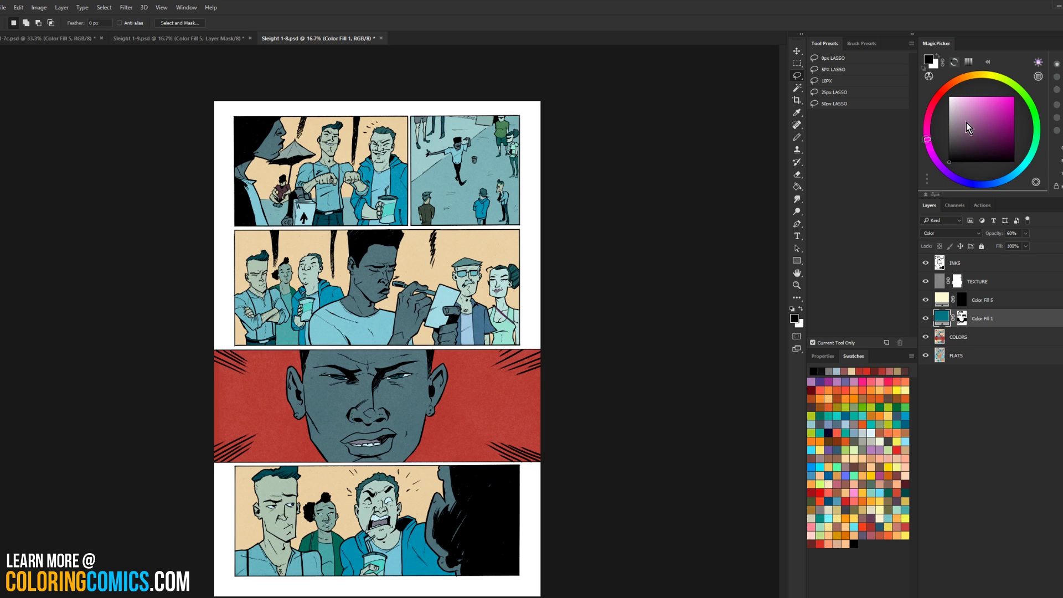
click(938, 98)
click(1033, 141)
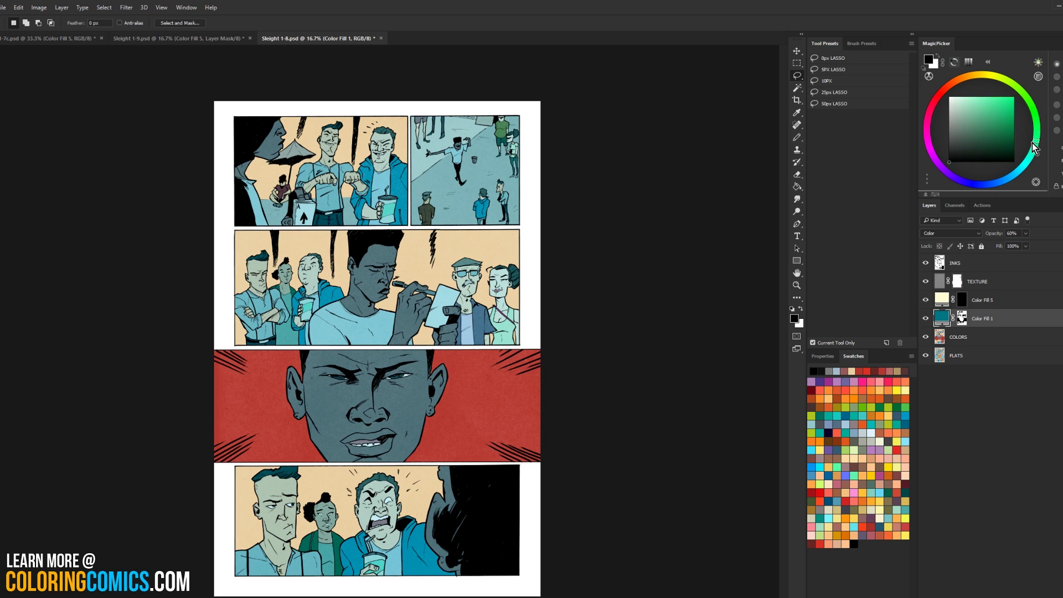
click(933, 97)
click(1031, 156)
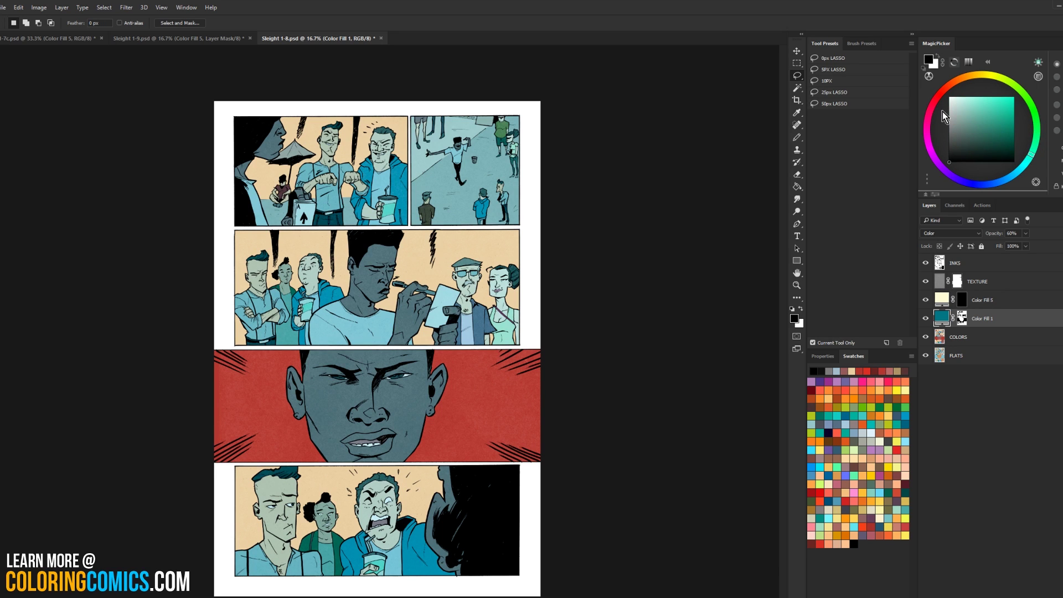
click(937, 96)
click(1030, 141)
click(928, 124)
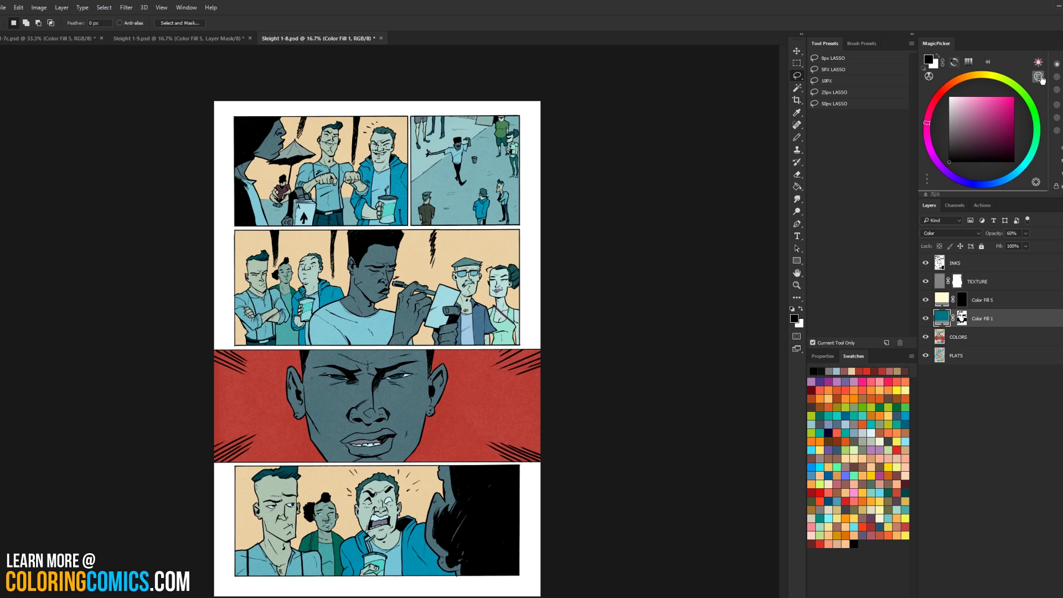
- Cycle through MagicPicker's alternative color layouts, return to the hue wheel with the square, and pick a blue-green hue
click(954, 63)
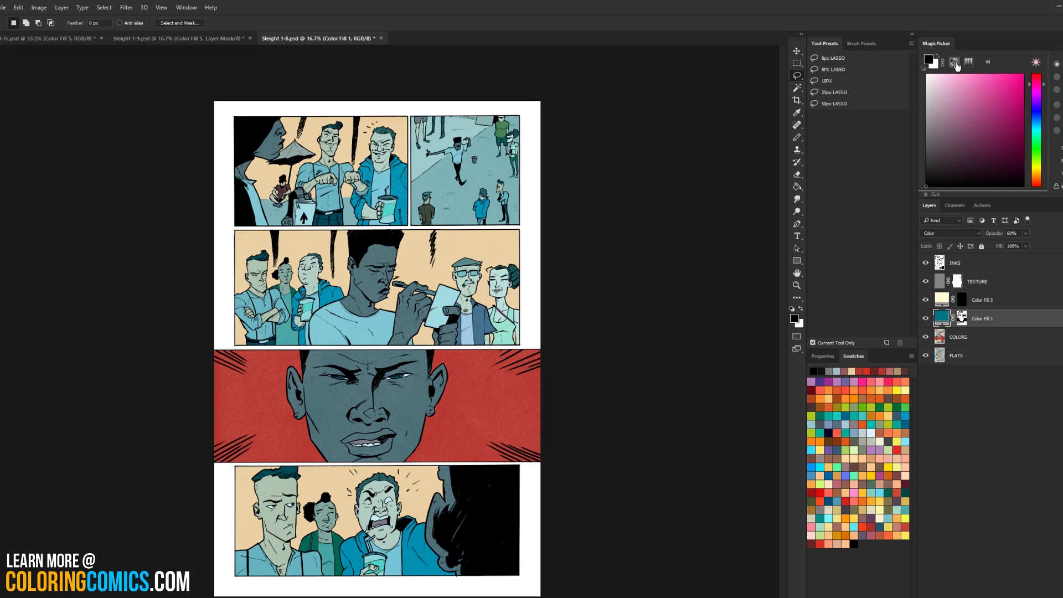
click(954, 64)
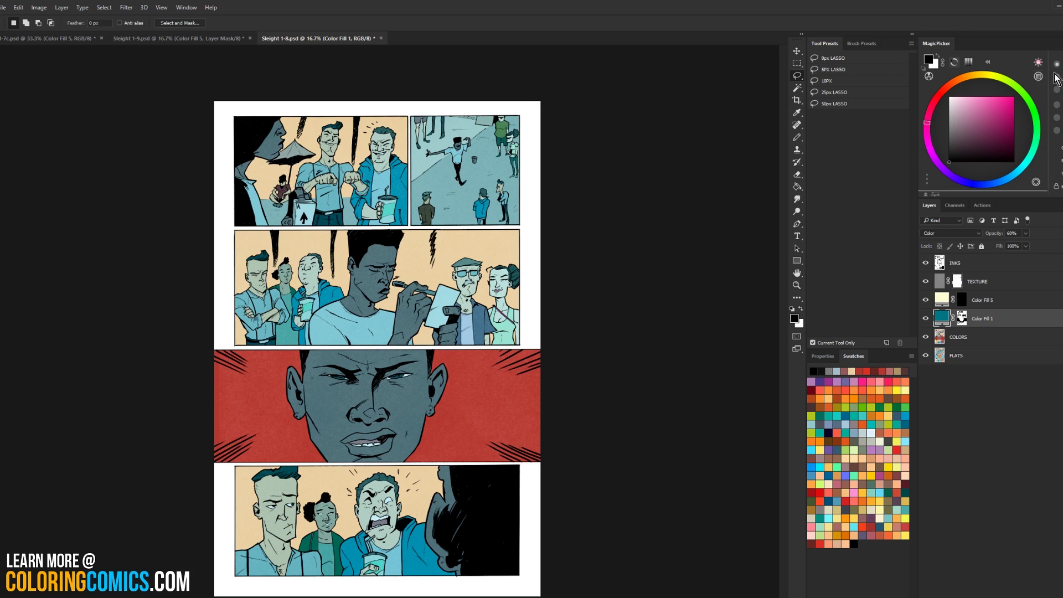
click(1038, 77)
click(1038, 77)
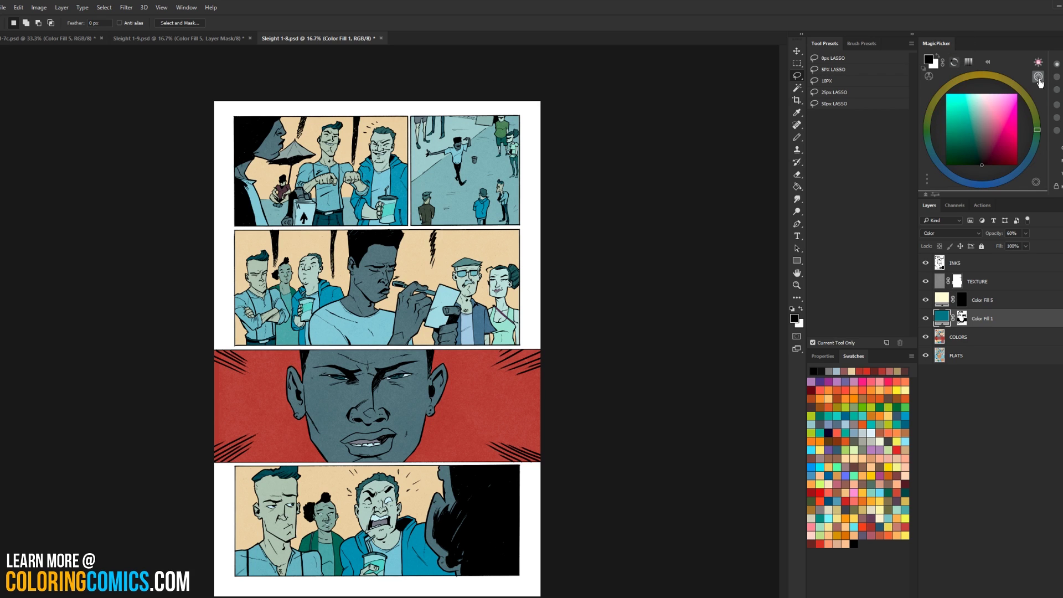
click(1038, 78)
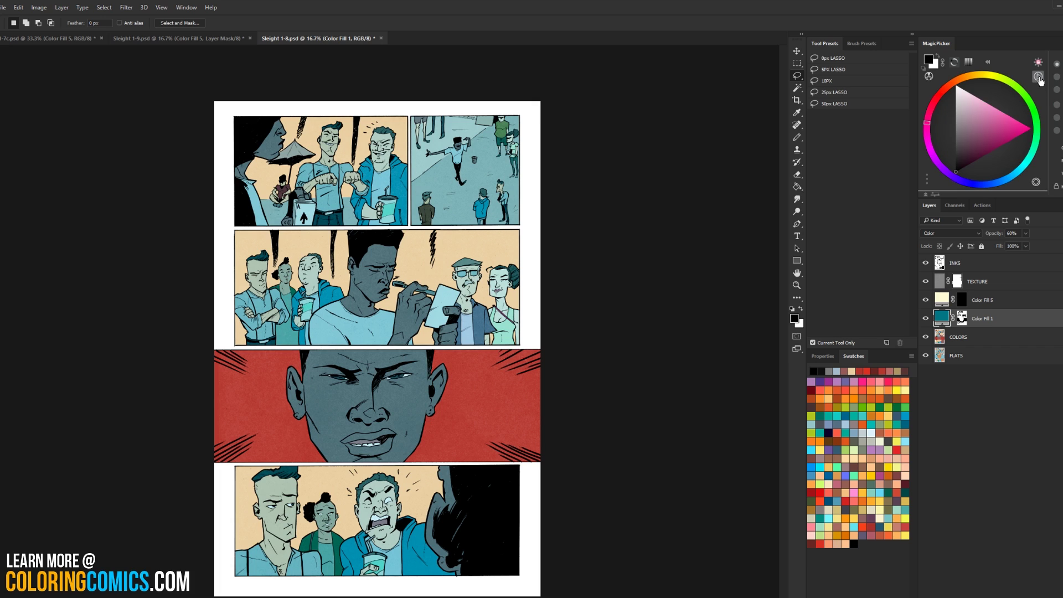
click(1038, 78)
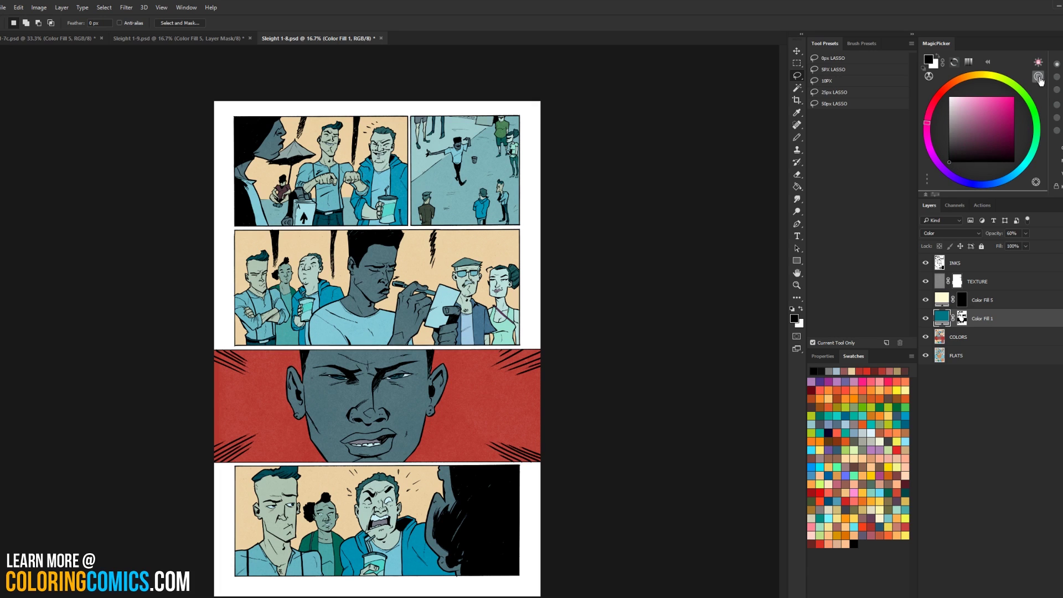
click(1032, 156)
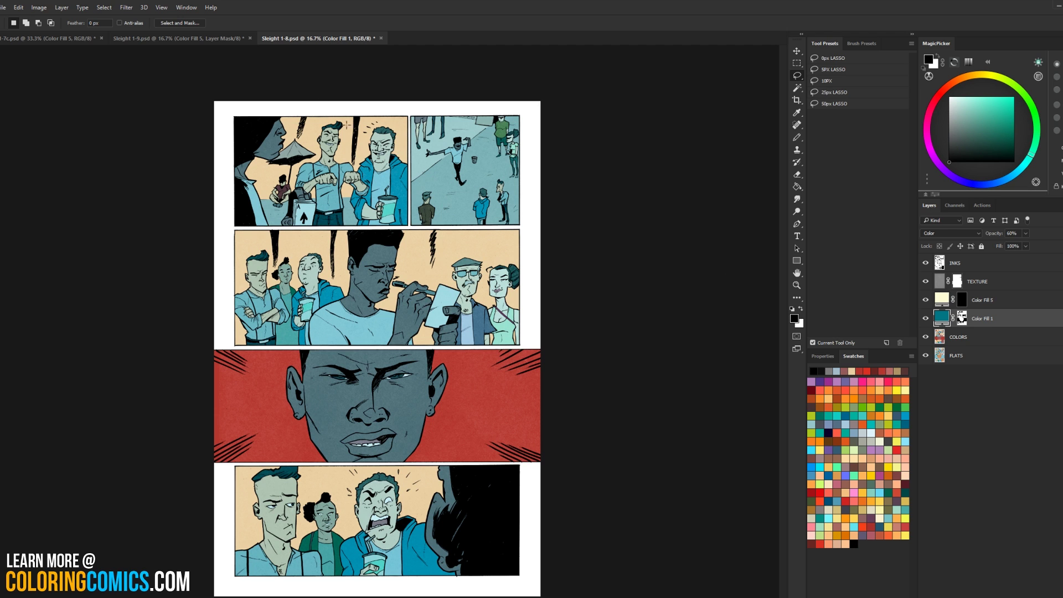
- Switch to Sleight 1-9, and select the light blue panel backgrounds from the COLORS layer with the Magic Wand
click(182, 37)
ctrl+click(397, 276)
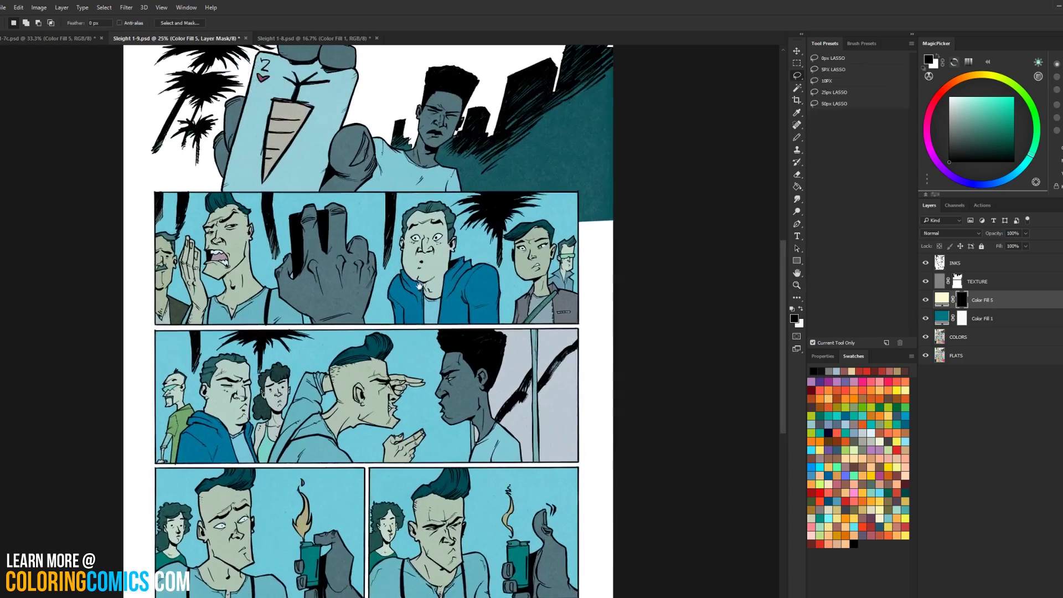
click(958, 336)
key(w)
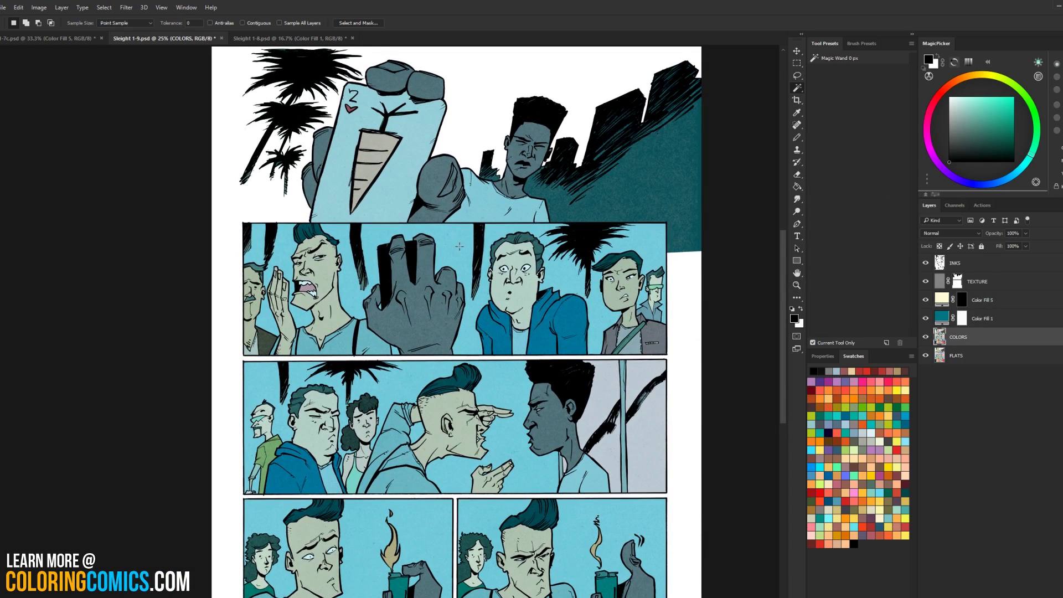
click(486, 247)
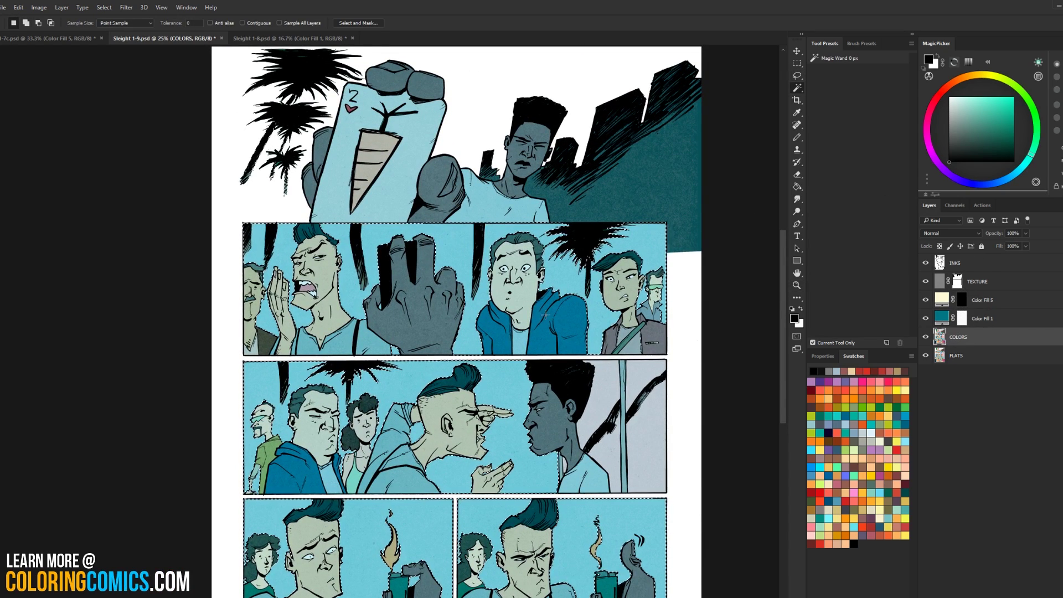
- Subtract the bottom panel's areas from the light blue background selection with the Lasso, and view the whole page
scroll(545, 314, up, 3)
key(l)
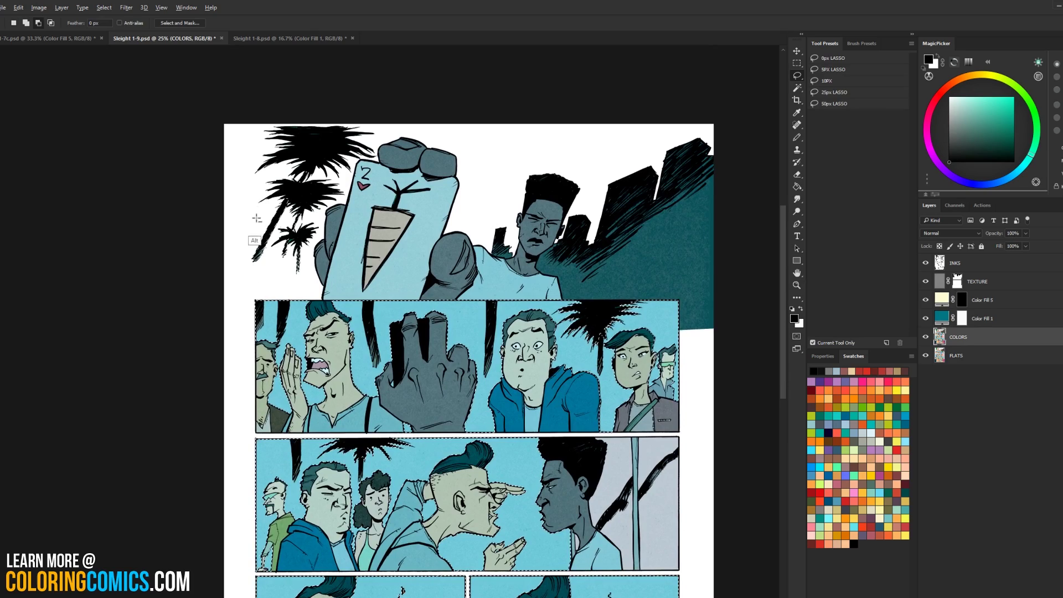
scroll(611, 154, down, 8)
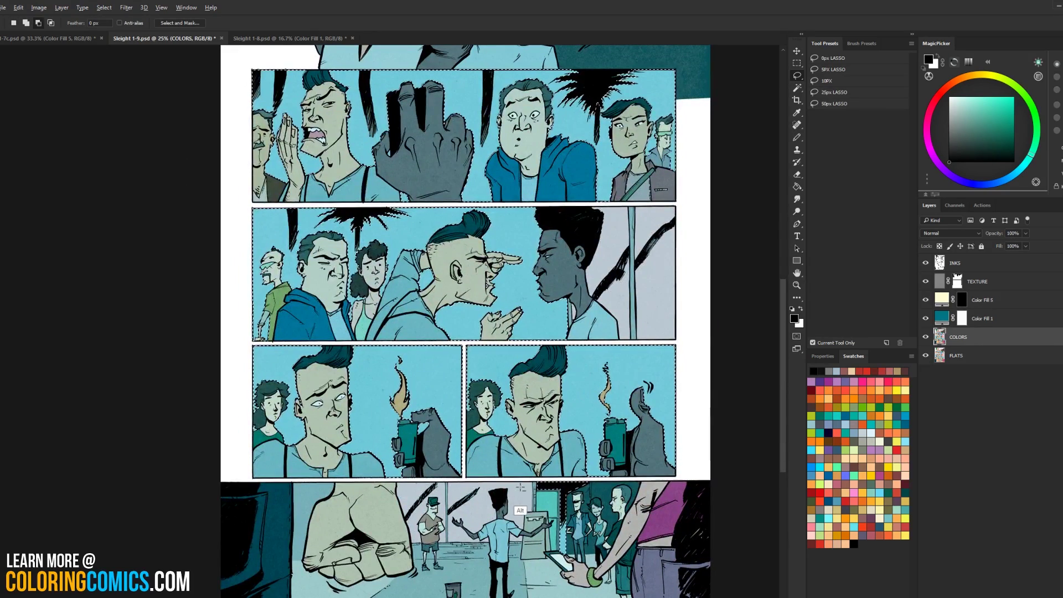
mouse_move(520, 487)
mouse_down()
mouse_move(553, 477)
mouse_move(601, 498)
mouse_move(606, 515)
mouse_move(503, 490)
mouse_move(523, 483)
mouse_up()
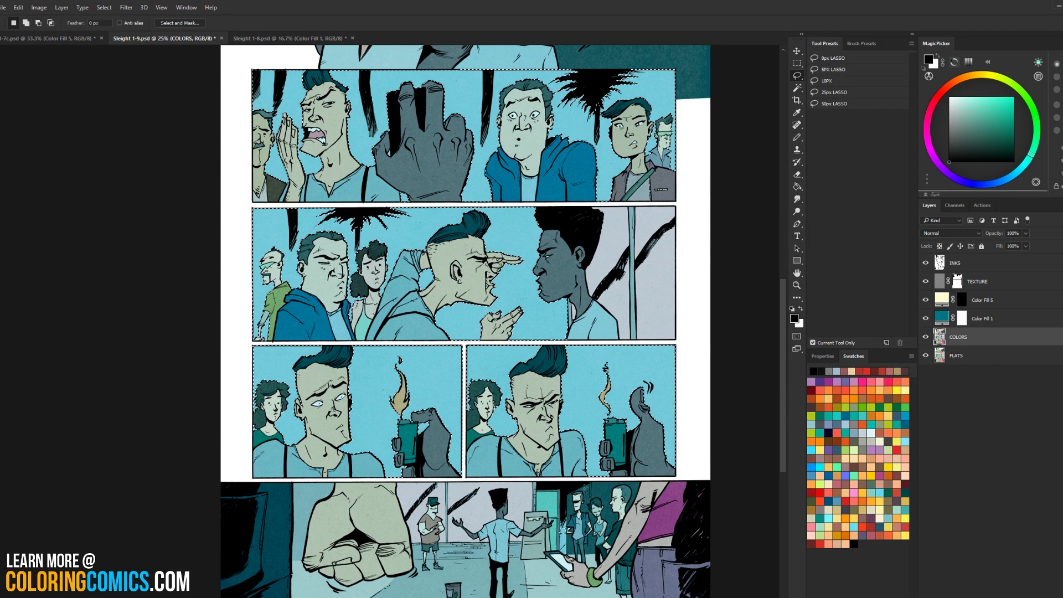
click(797, 285)
alt+click(746, 334)
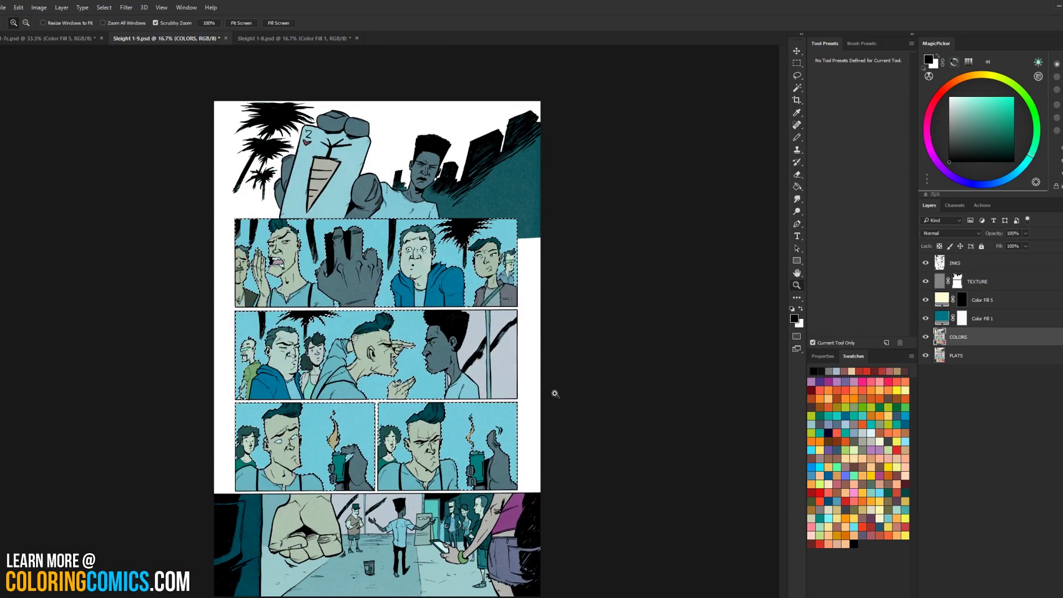
- Fill the selected backgrounds with black on the Color Fill 1 mask, deselect, and toggle that layer's visibility to compare
key(w)
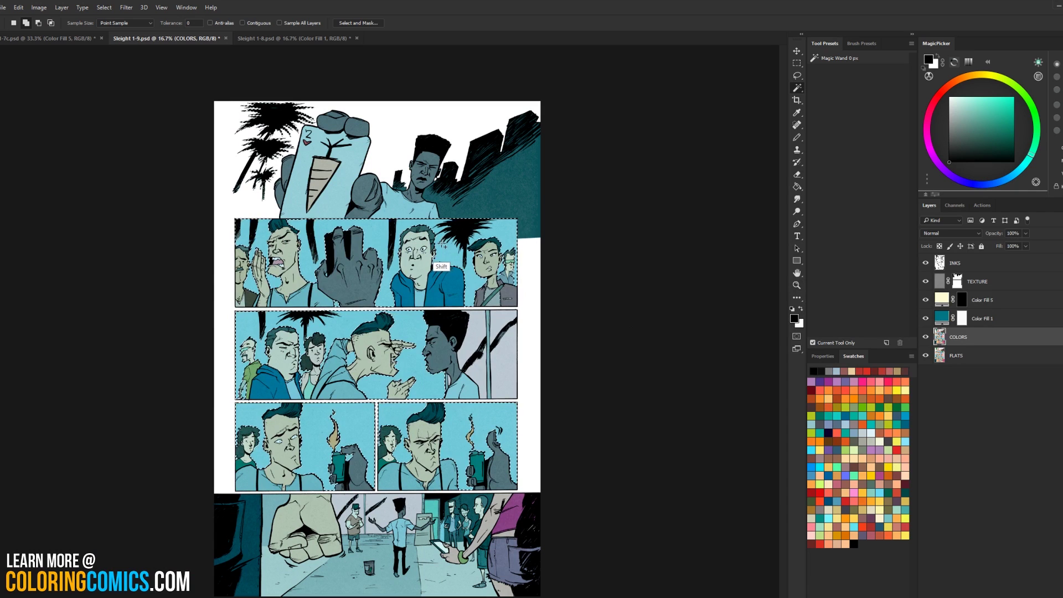
click(986, 321)
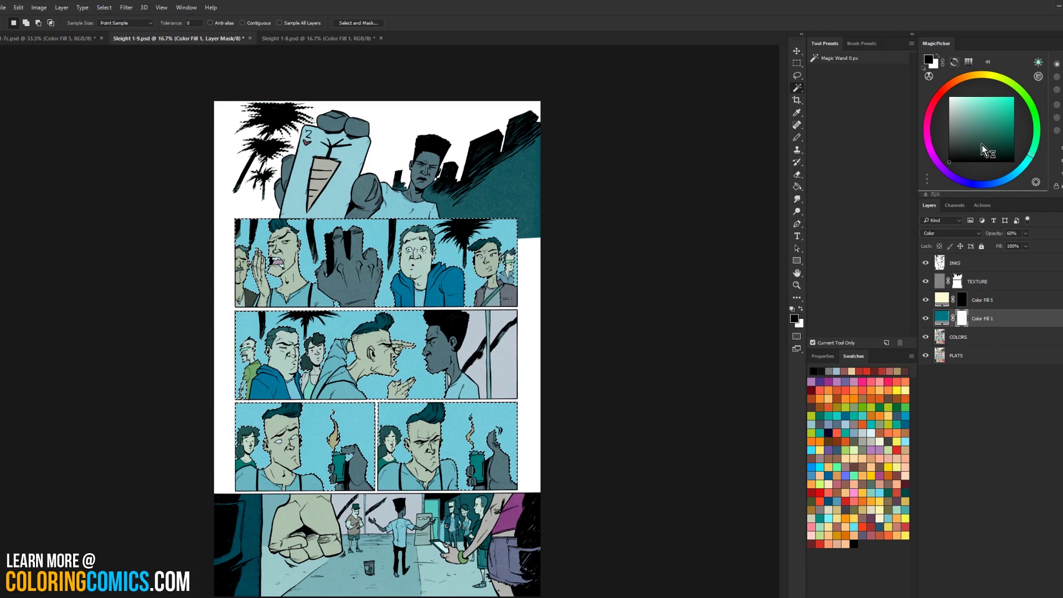
key(g)
key(alt+BackSpace)
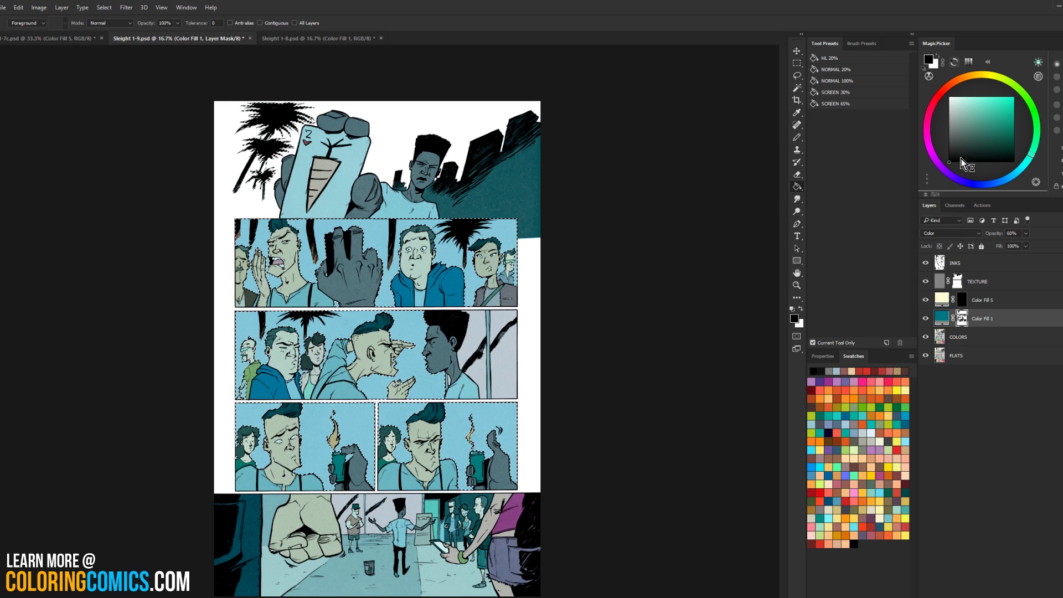
key(a)
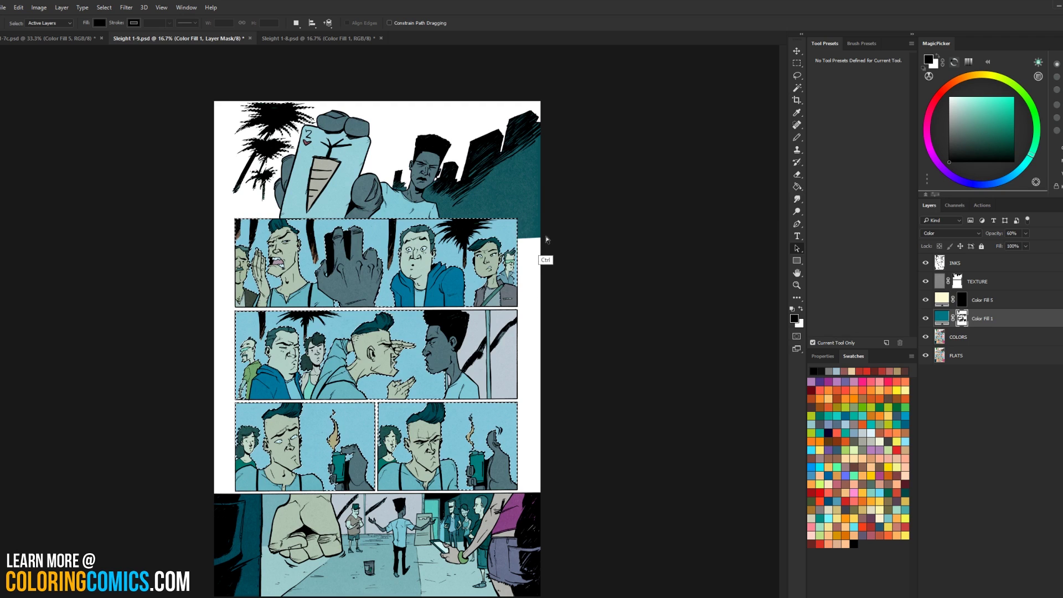
key(ctrl+d)
key(l)
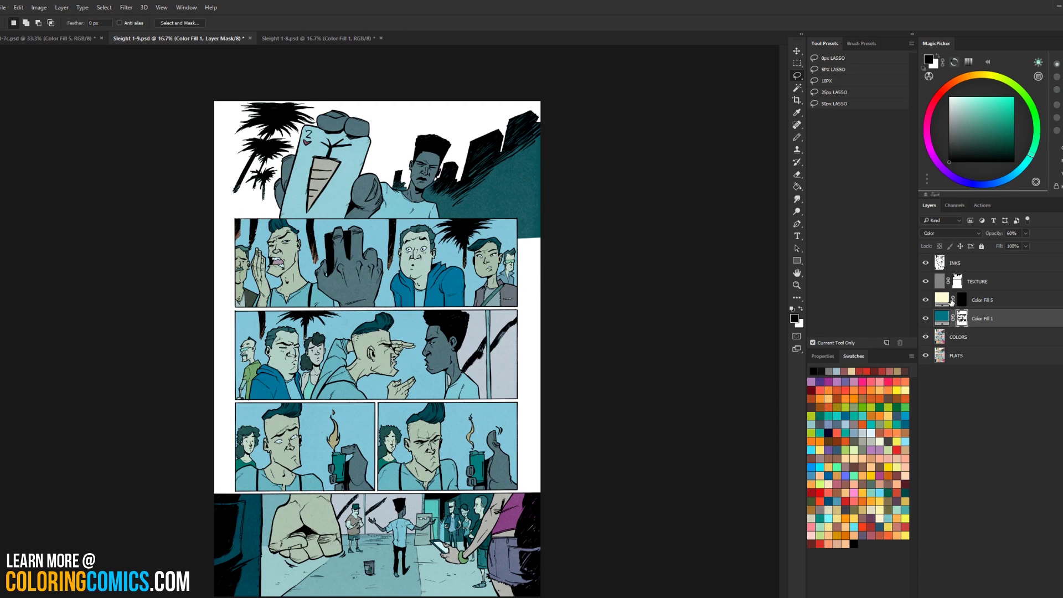
click(926, 319)
click(926, 319)
- In Sleight 1-8, hide the TEXTURE layer, sample the pale orange panel background as the foreground color, and return to Sleight 1-9
click(274, 37)
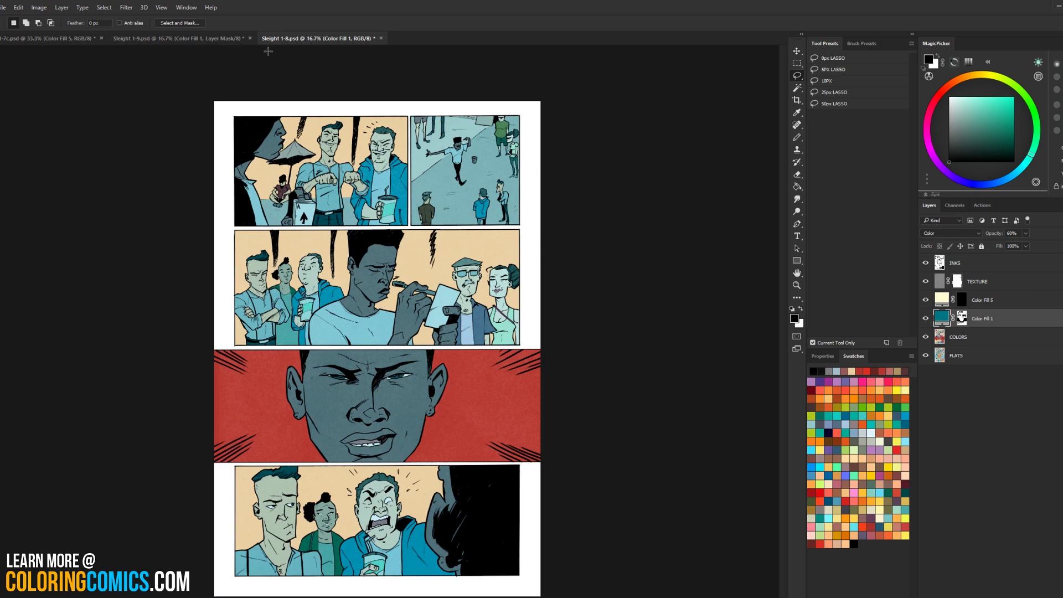
click(925, 282)
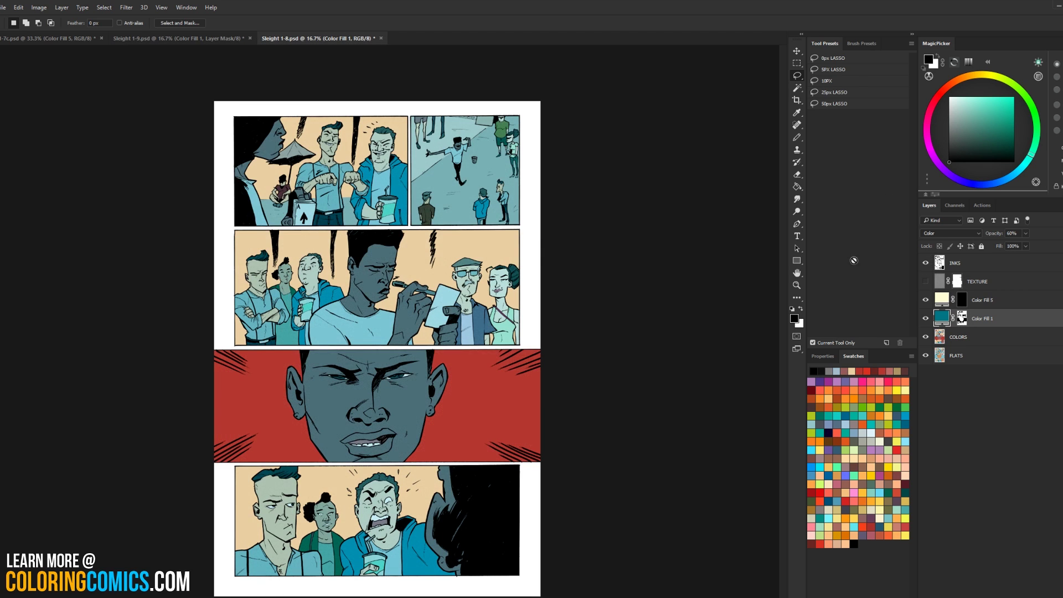
key(b)
alt+click(464, 244)
click(189, 39)
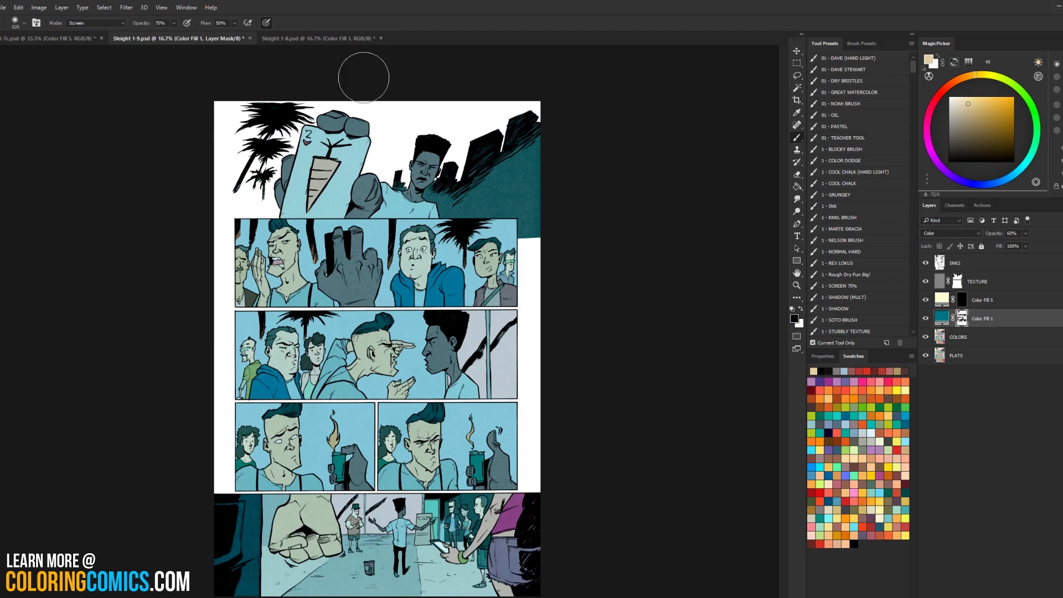
- Fill the light blue panel backgrounds on the COLORS layer with the sampled pale orange using the Paint Bucket
key(l)
click(939, 337)
key(alt+bracketleft)
key(g)
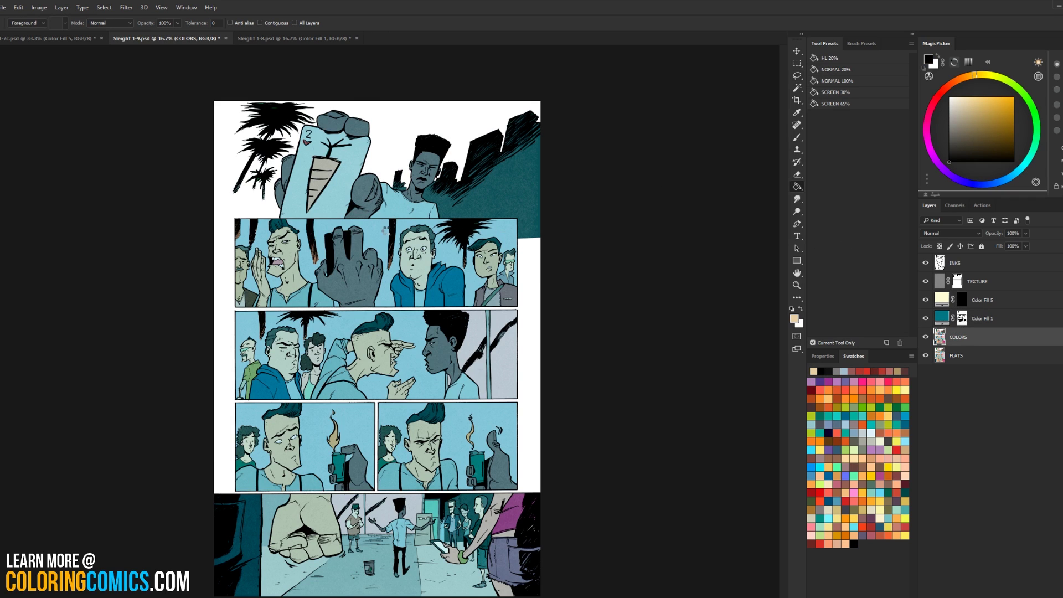
click(388, 232)
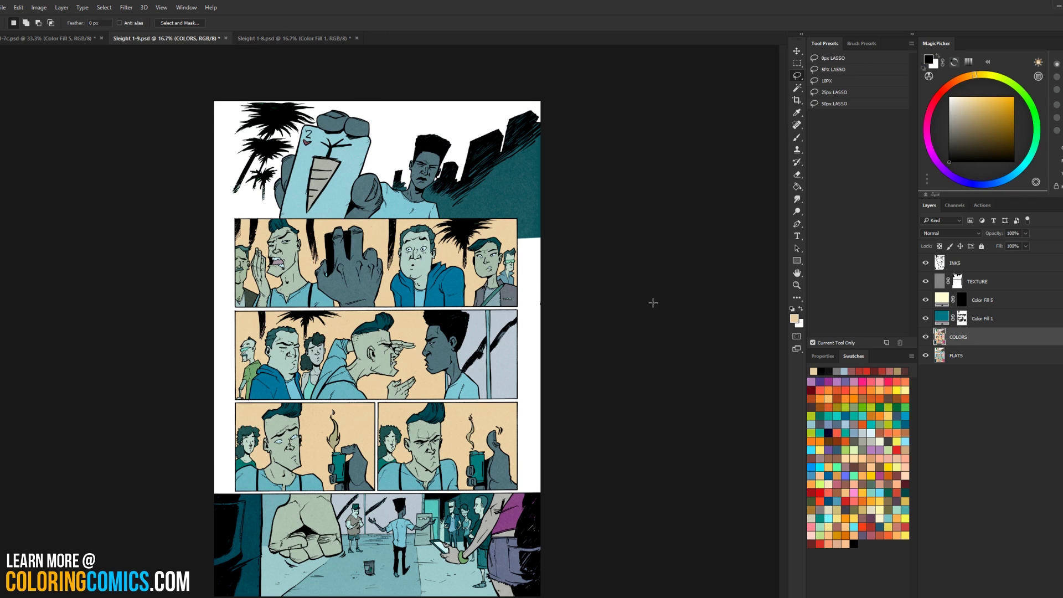
key(l)
- Try soft Screen-mode brush strokes over the fist and street in the bottom panel, undo them, and view the whole page
ctrl+click(431, 366)
drag(453, 365, 508, 189)
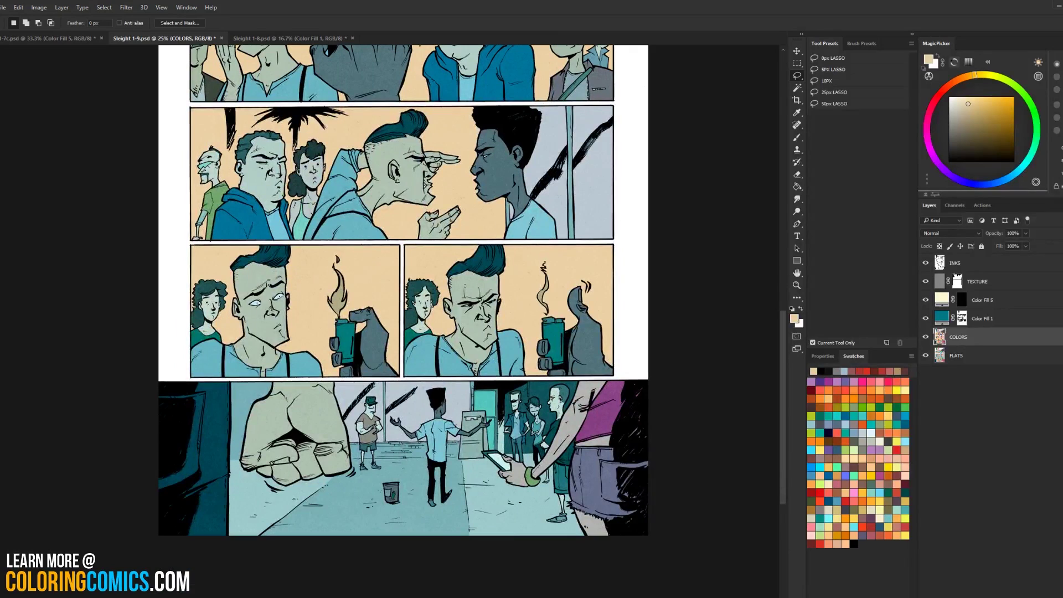
key(b)
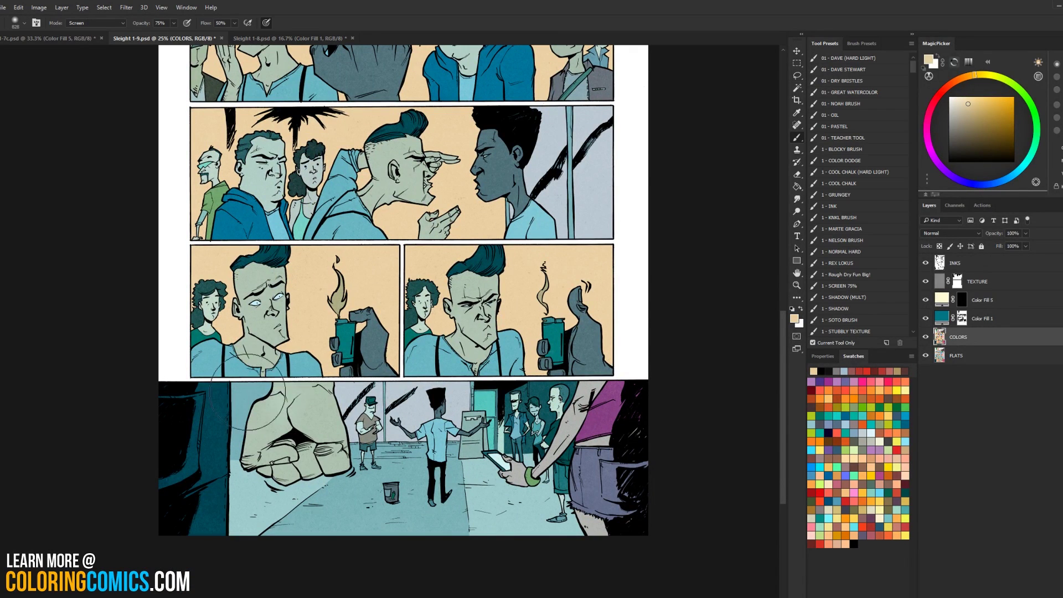
drag(258, 407, 233, 454)
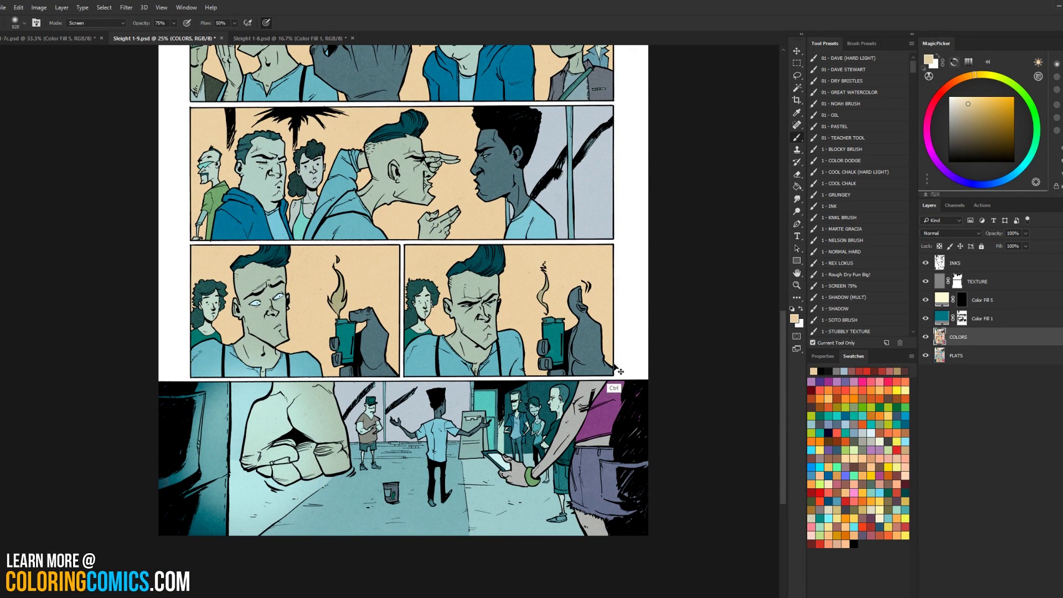
key(ctrl+z)
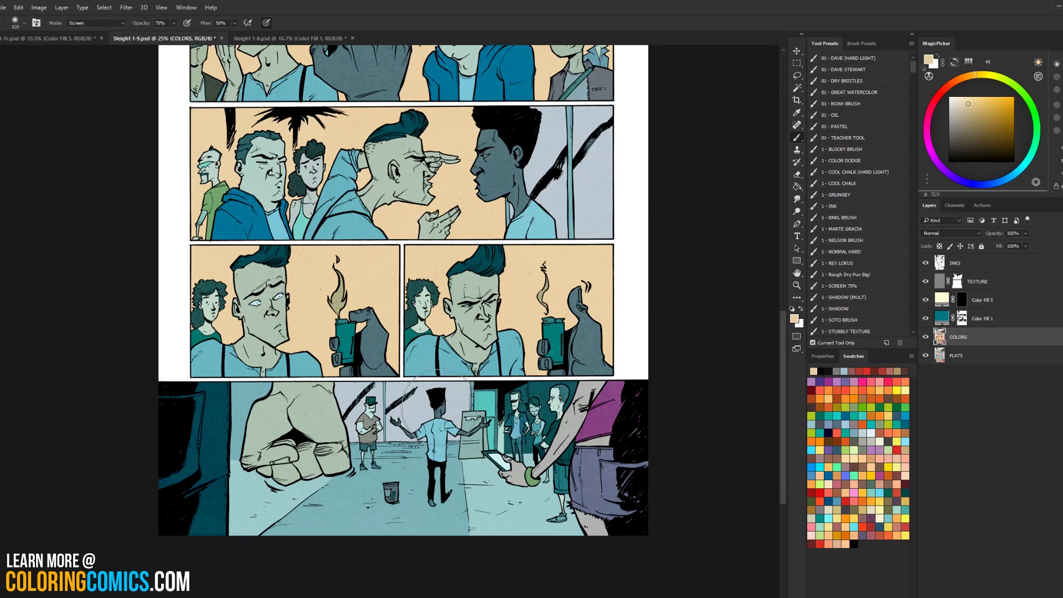
alt+right_click(429, 440)
mouse_move(435, 406)
mouse_down()
mouse_move(404, 465)
mouse_move(398, 412)
mouse_up()
key(ctrl+z)
click(797, 285)
alt+click(747, 315)
key(l)
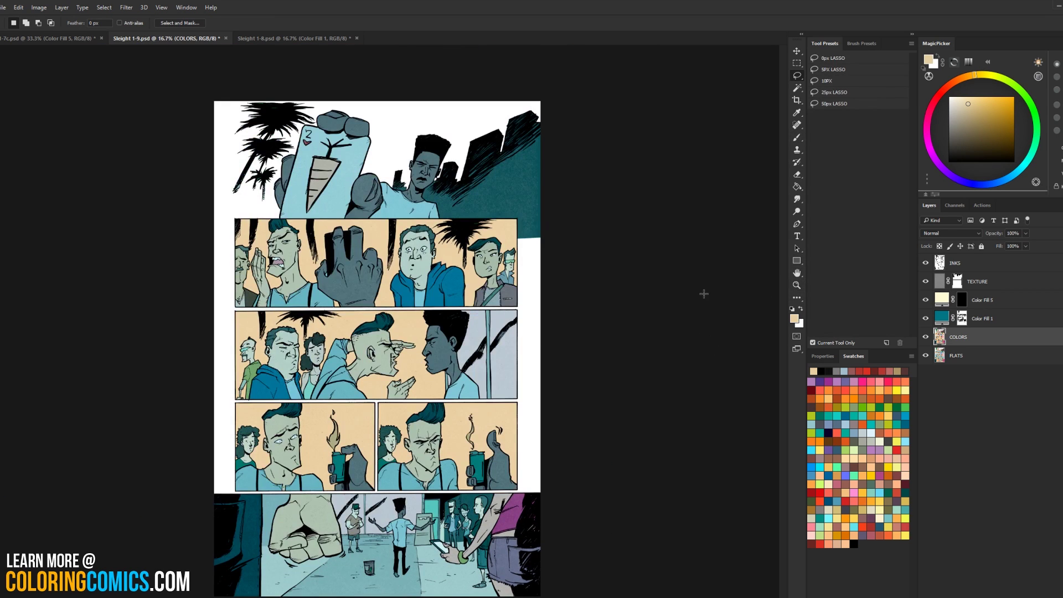